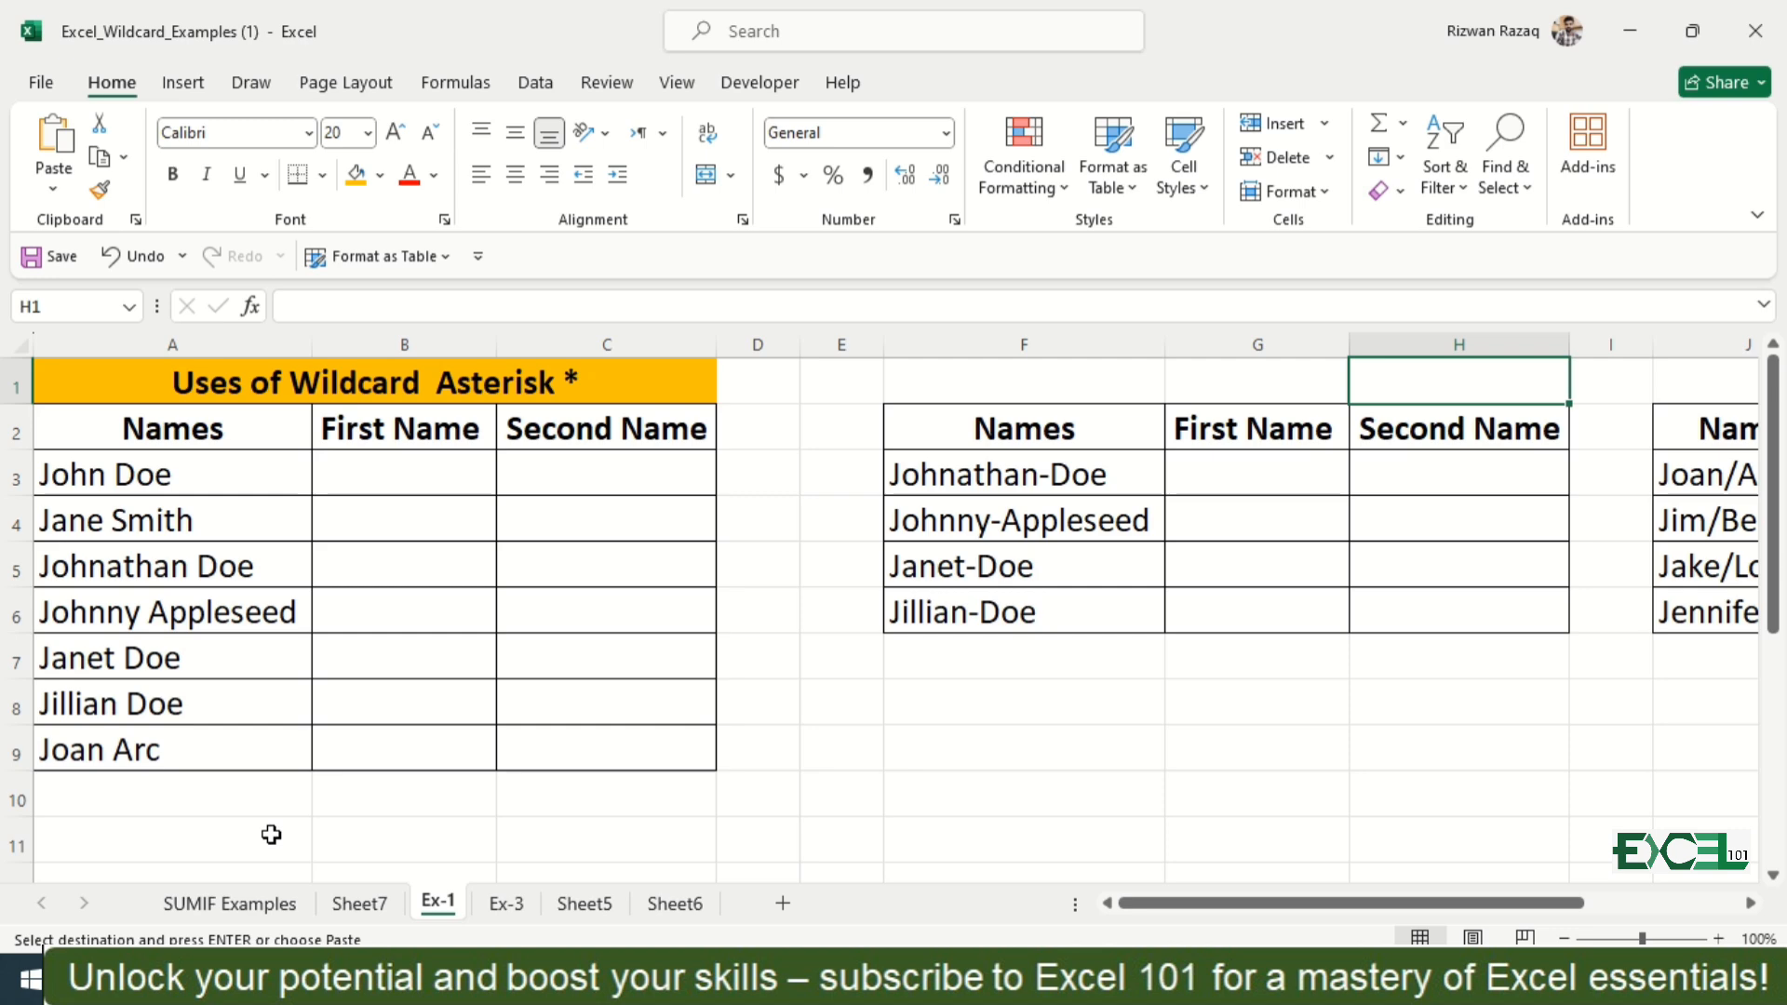
Step: Fill the names in A3:A9 across into columns B and C and autofit the widths of both columns
{"action": "left_click", "coordinate": [180, 474]}
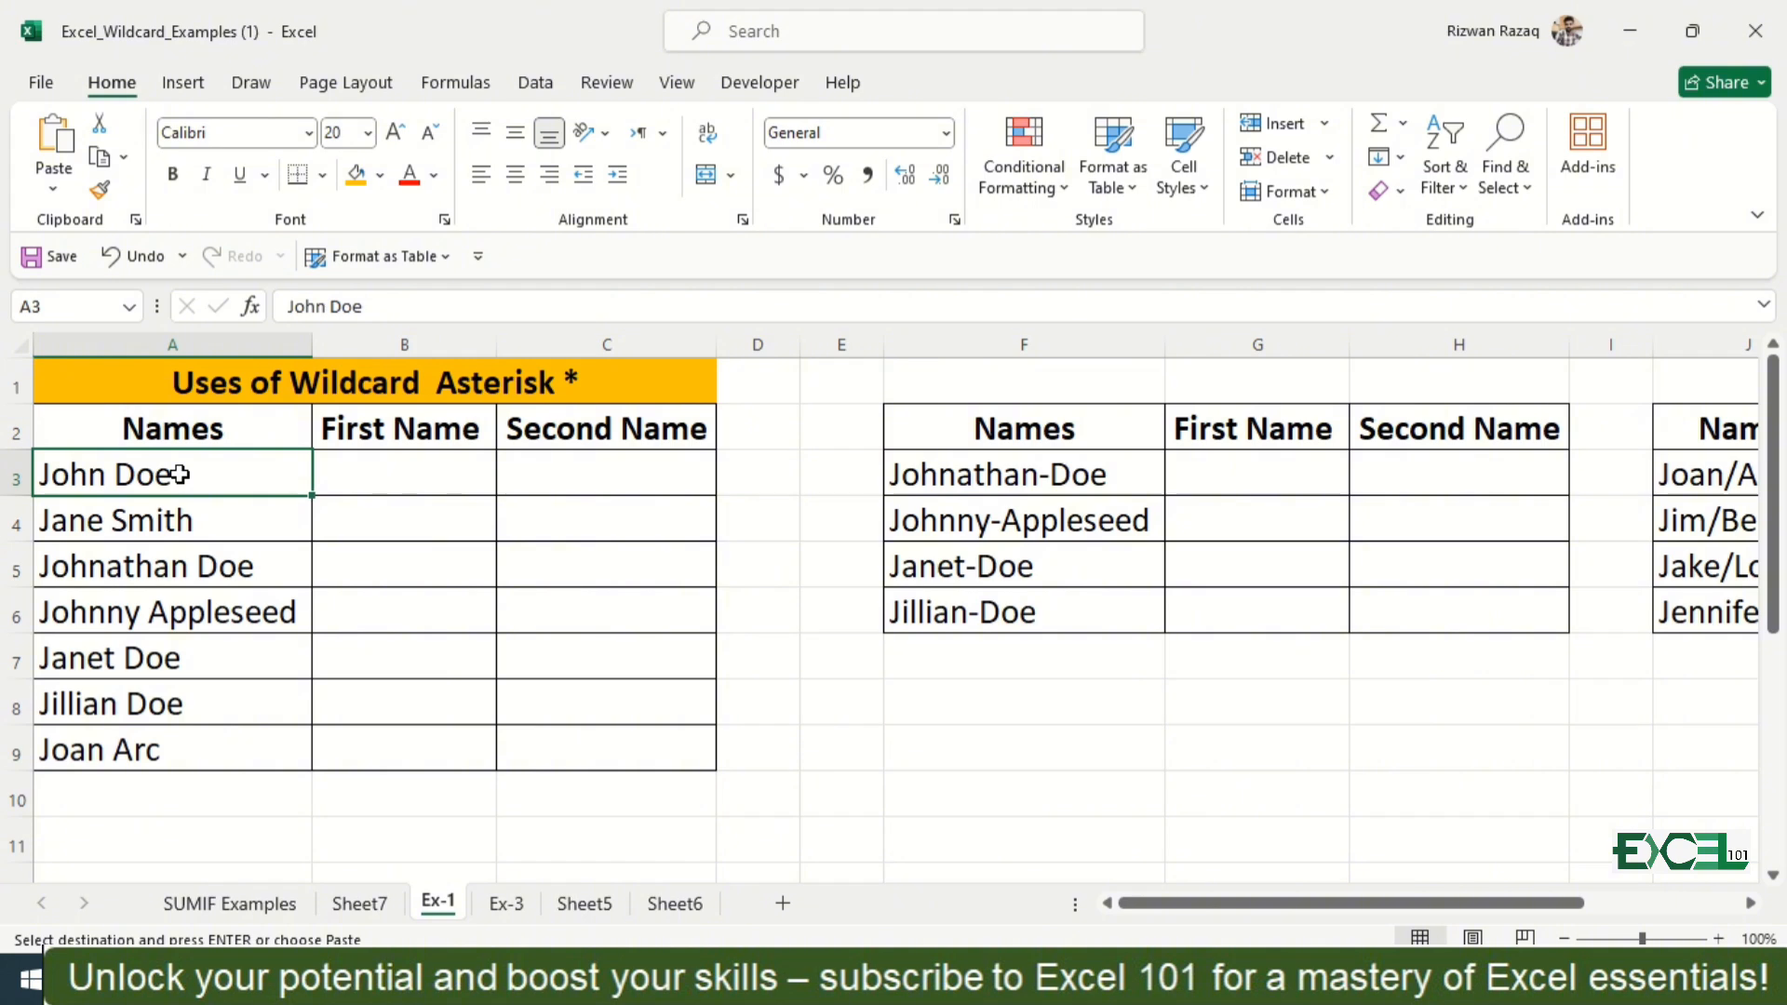
{"action": "key", "text": "ctrl+shift+Down"}
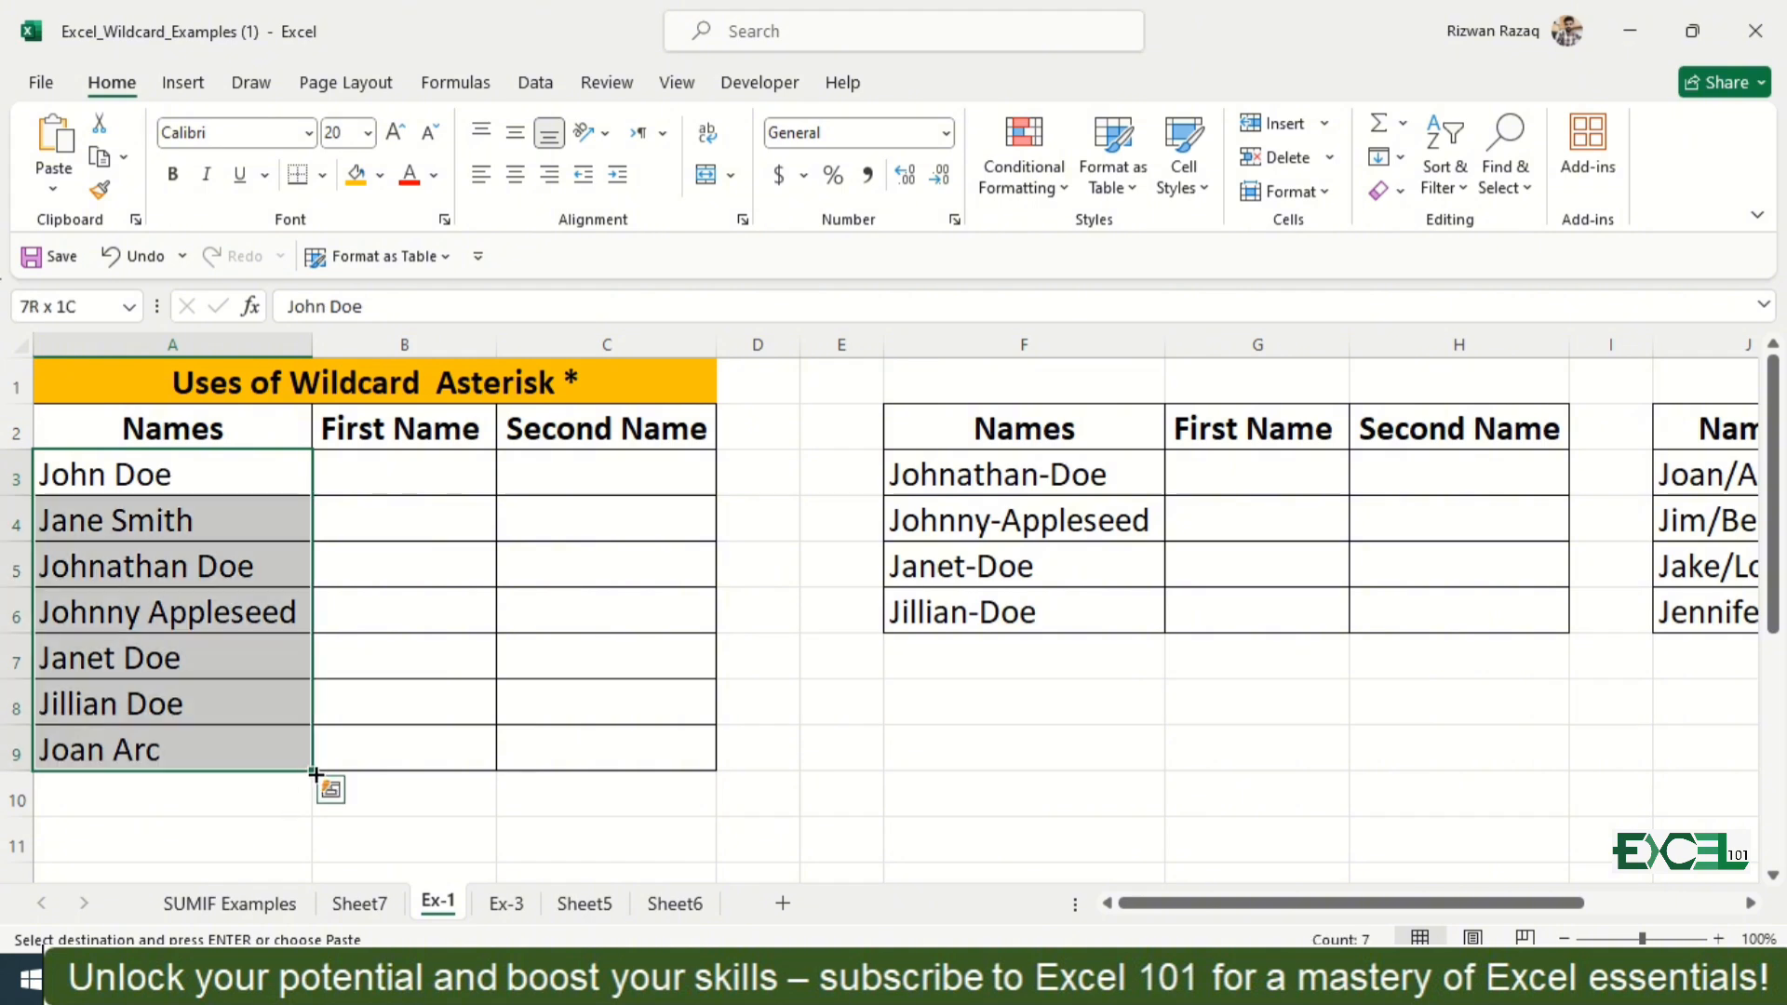
{"action": "left_click_drag", "start_coordinate": [315, 773], "coordinate": [651, 764]}
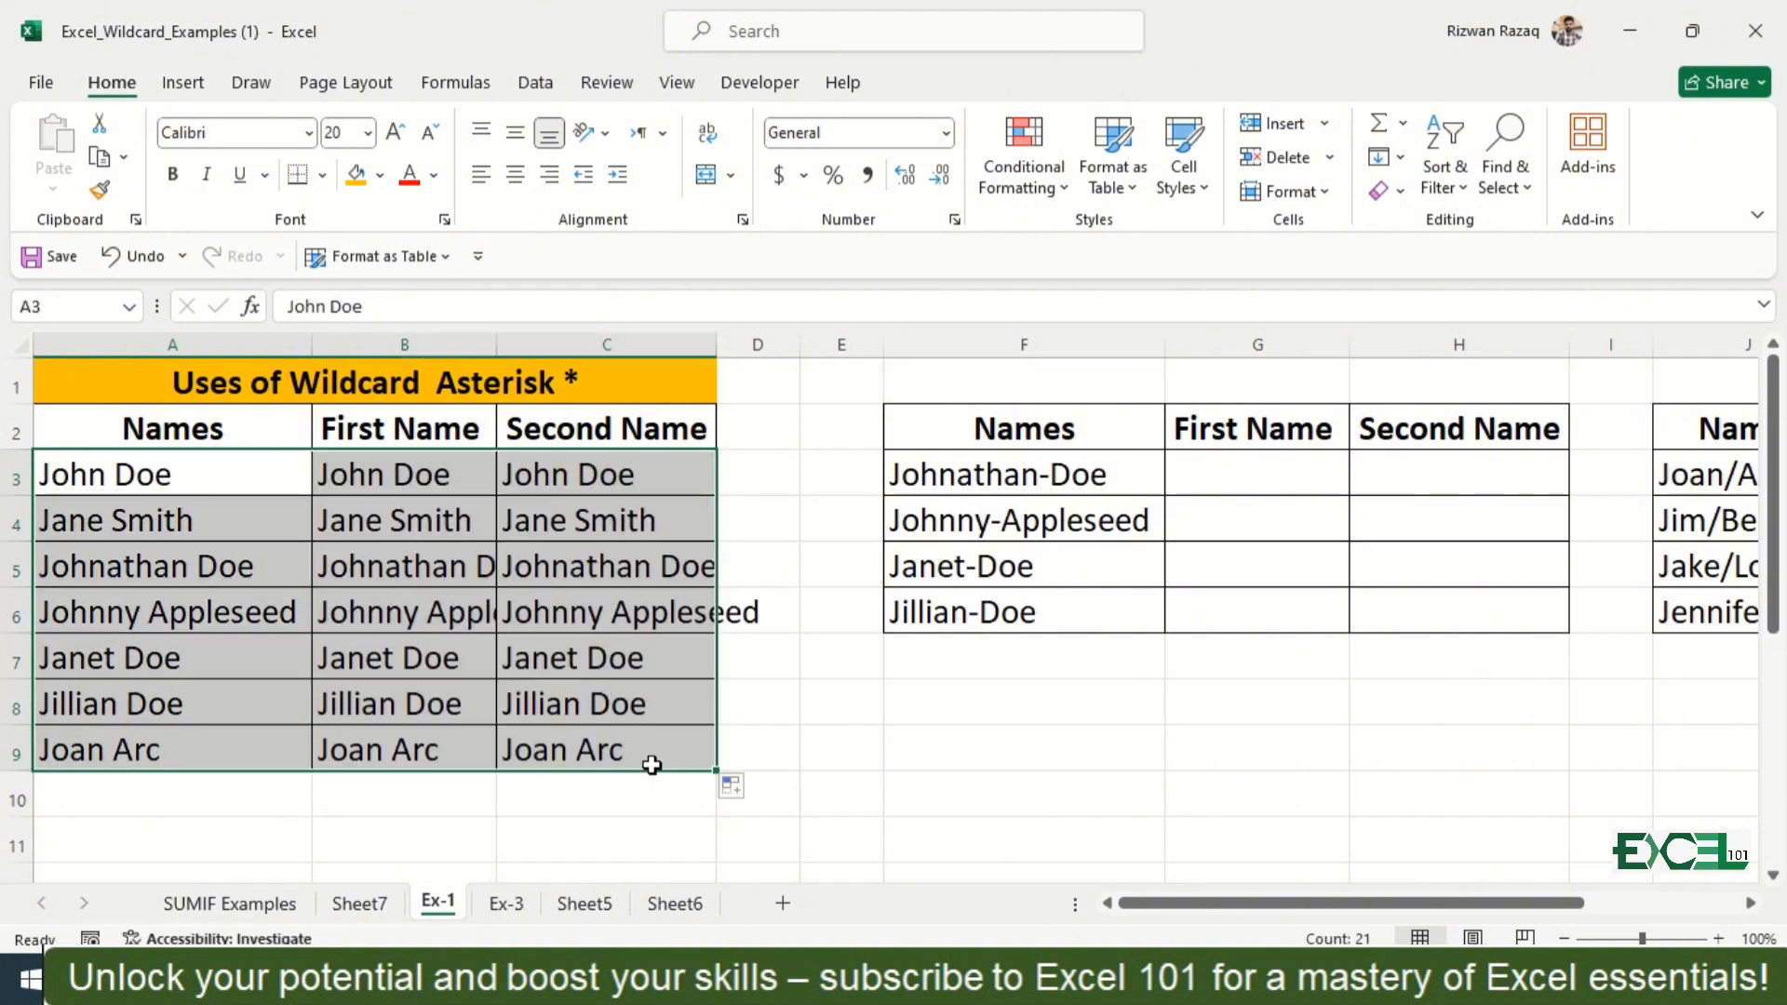
{"action": "key", "text": "Right"}
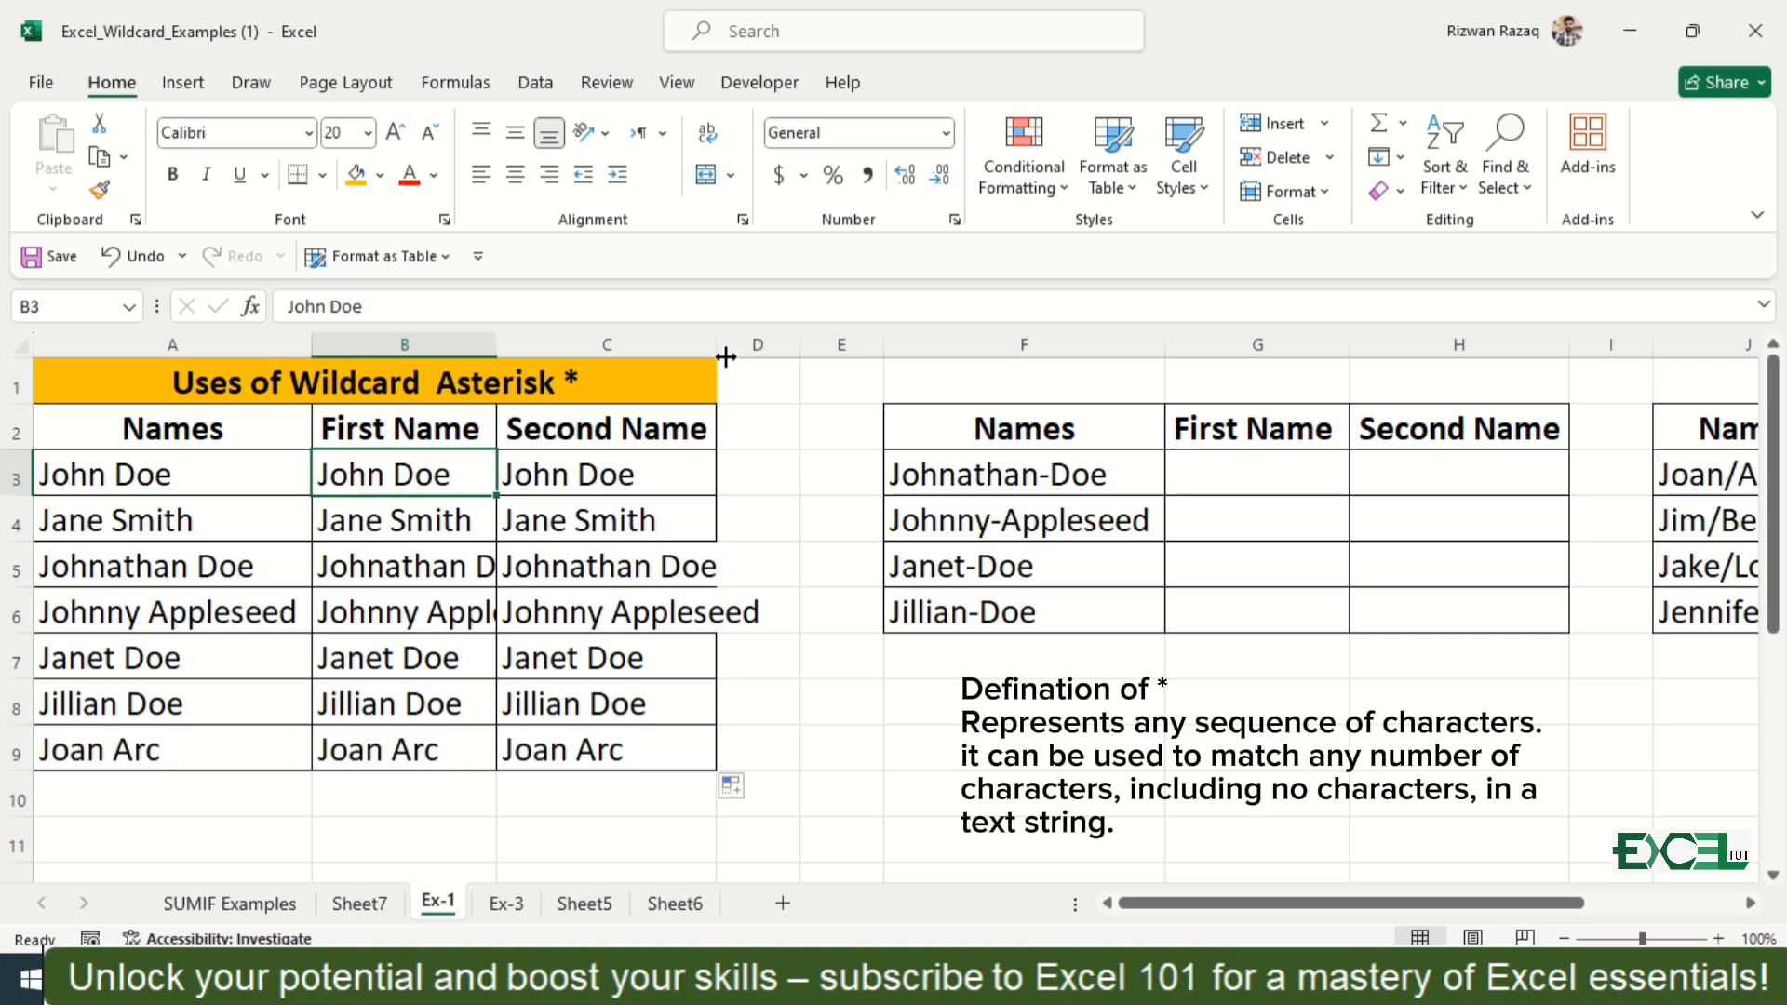
{"action": "double_click", "coordinate": [717, 346]}
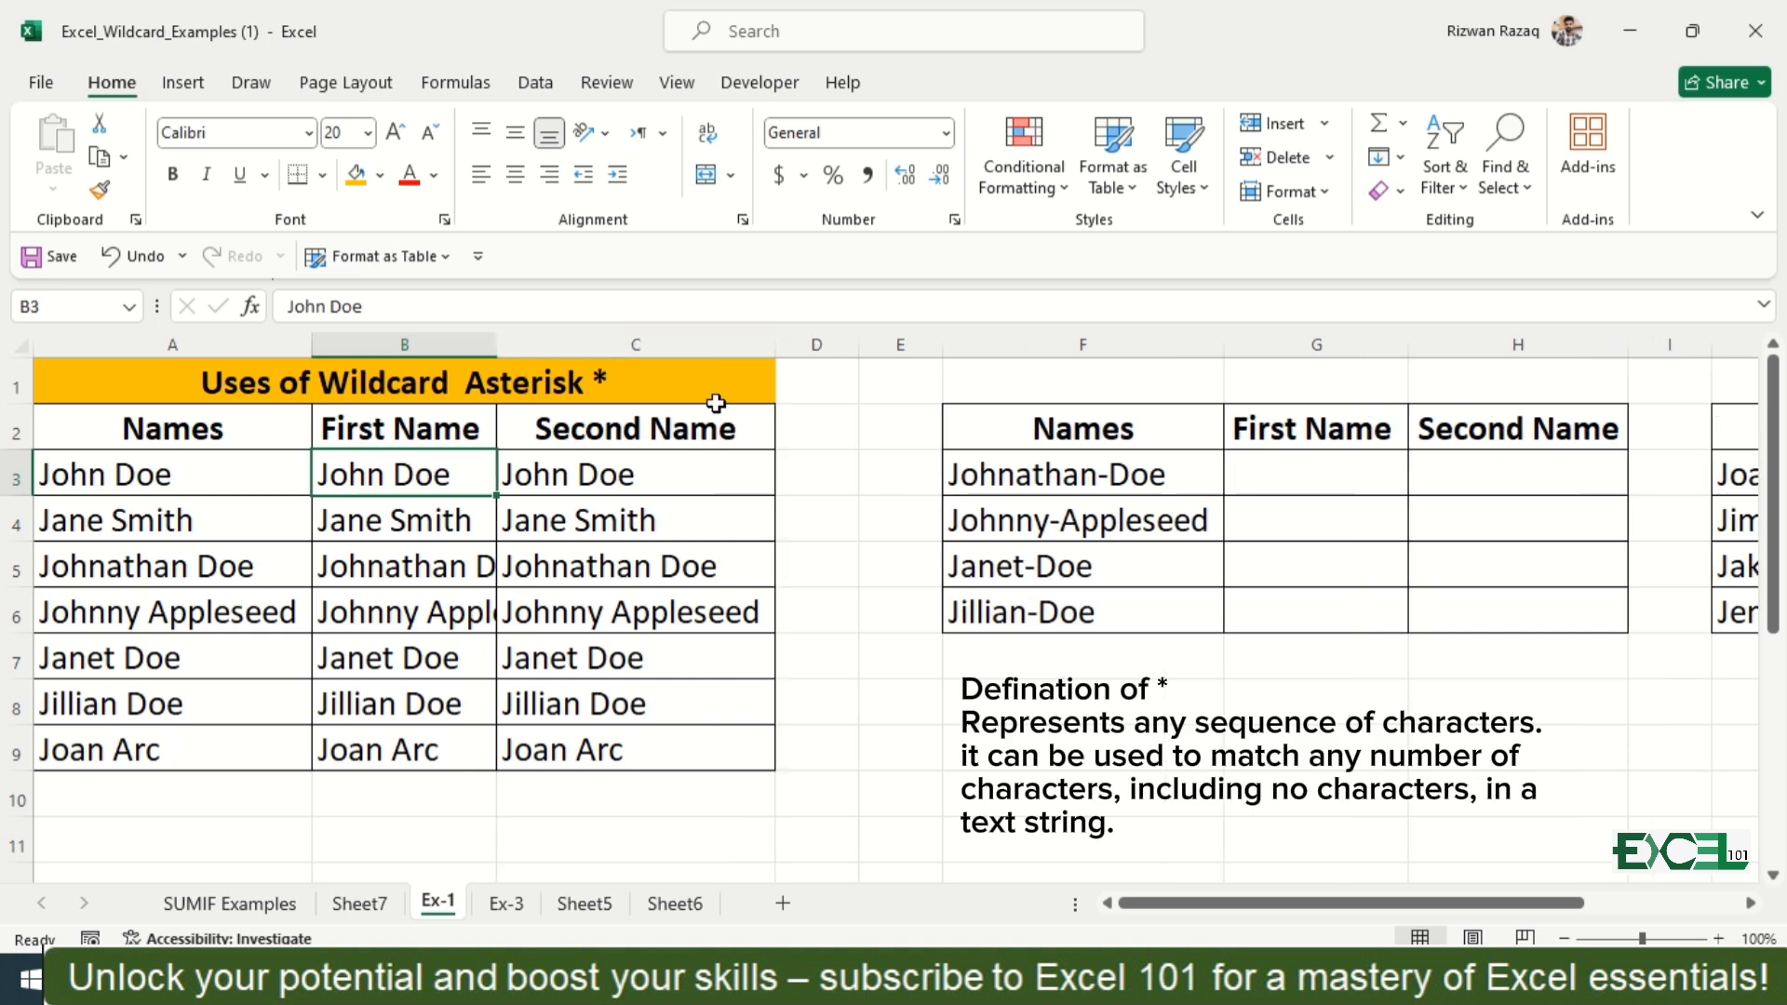
{"action": "double_click", "coordinate": [496, 345]}
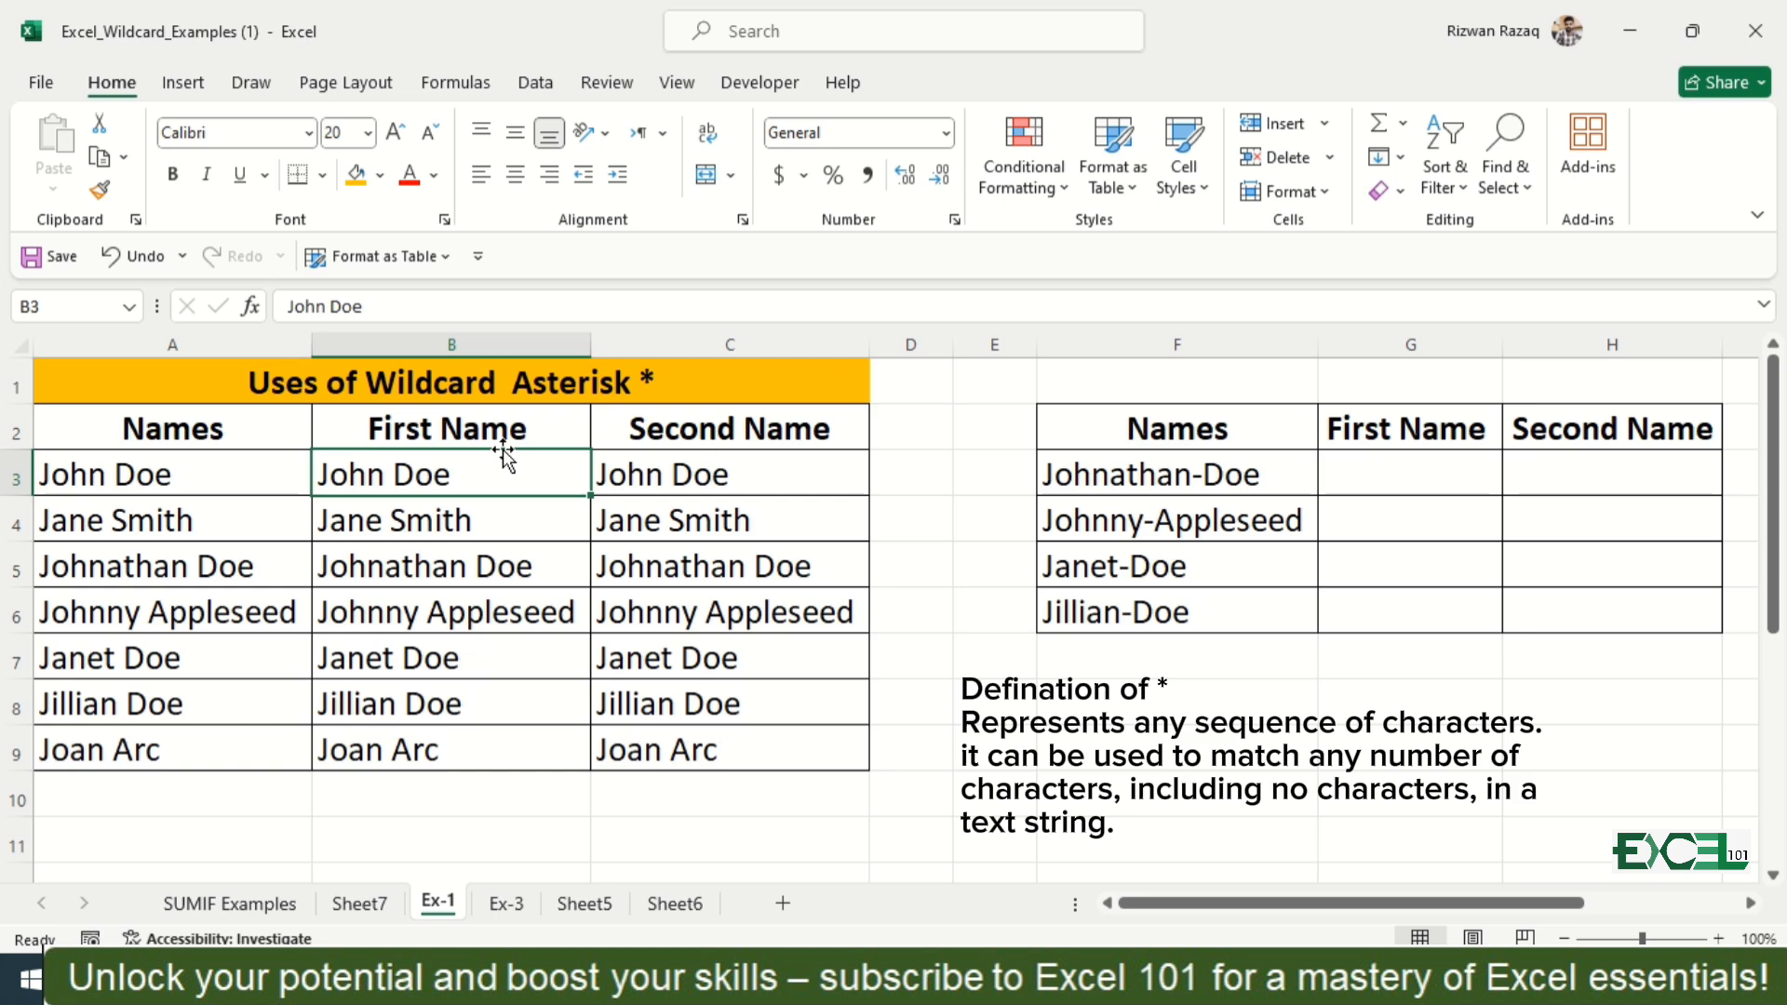
Step: Keep only first names in B3:B9 by replacing all matches of a space followed by an asterisk (" *") with nothing
{"action": "key", "text": "ctrl+shift+Down"}
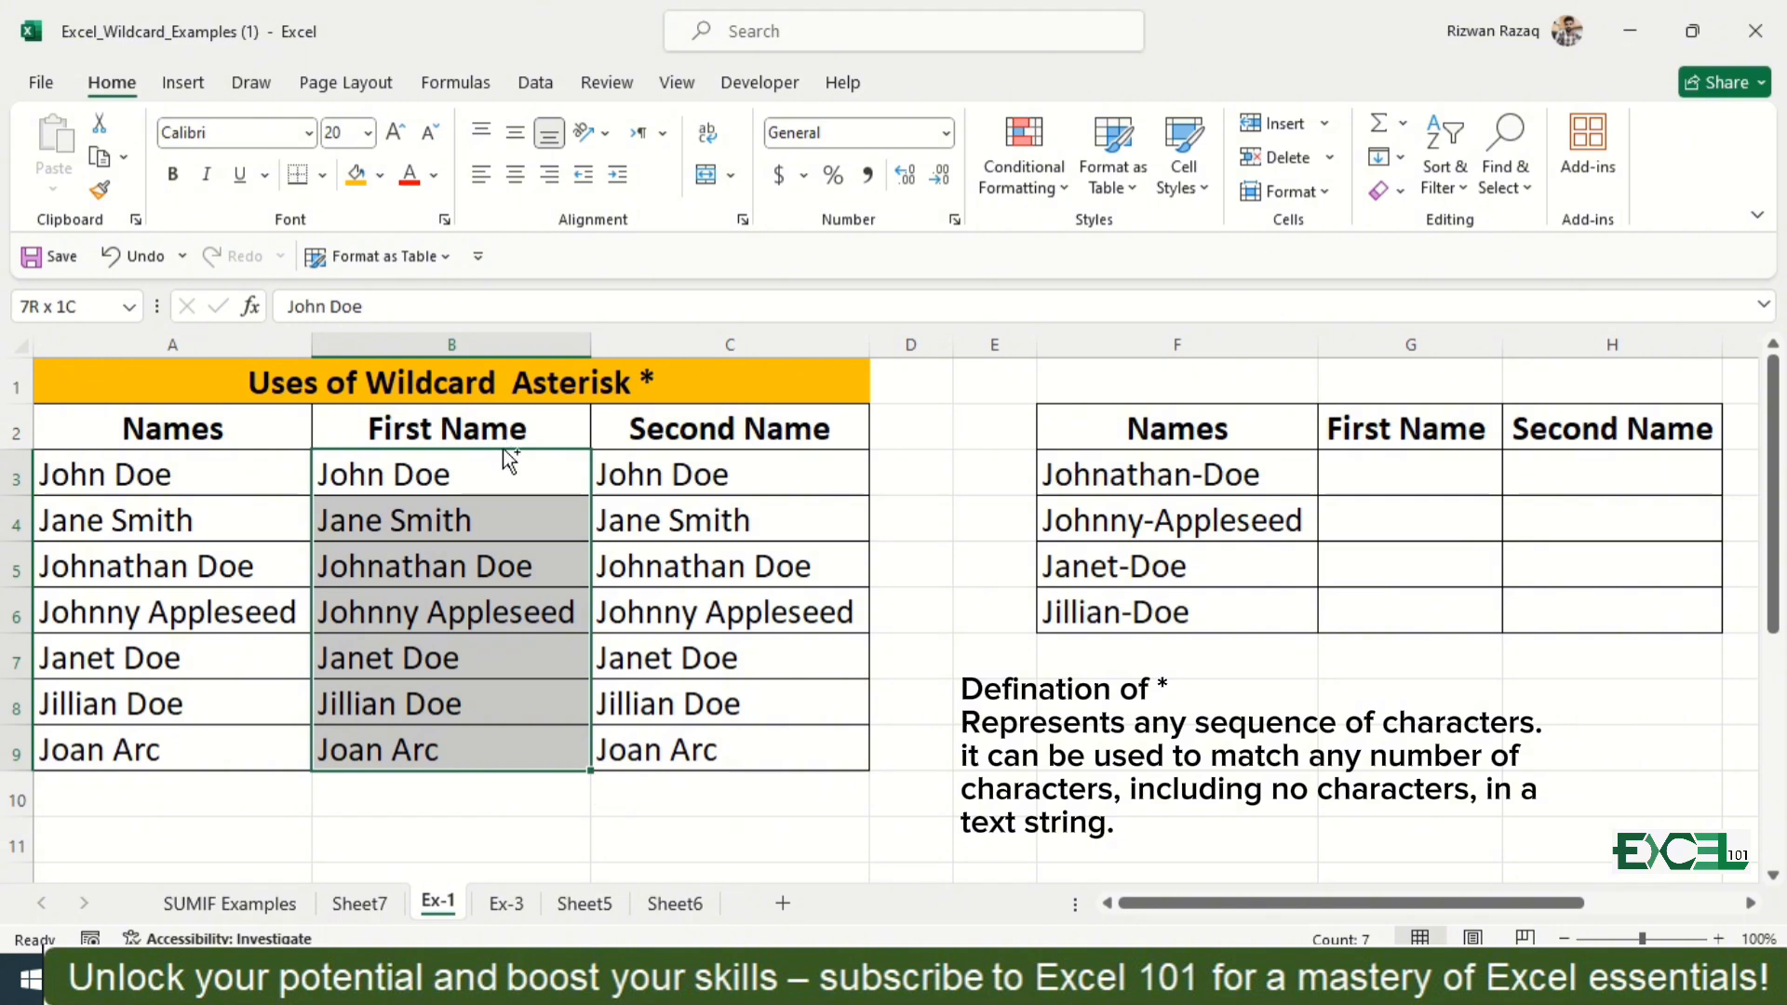
{"action": "key", "text": "ctrl+f"}
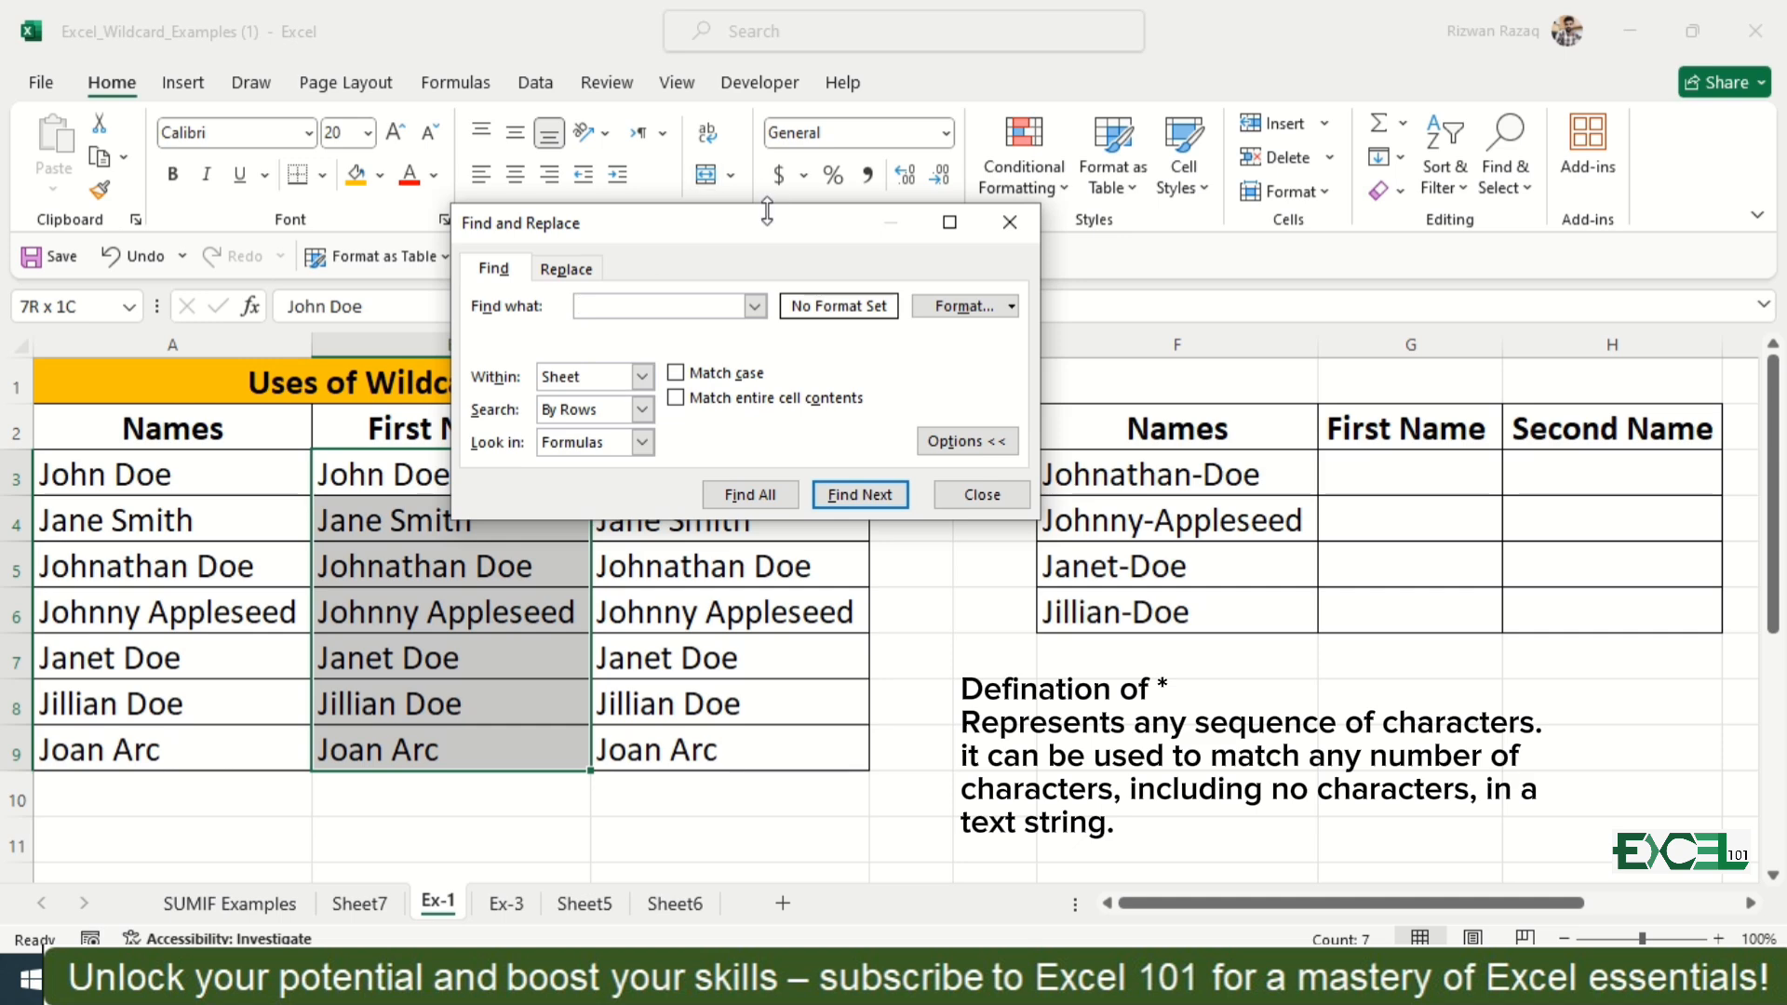
{"action": "left_click_drag", "start_coordinate": [767, 219], "coordinate": [928, 319]}
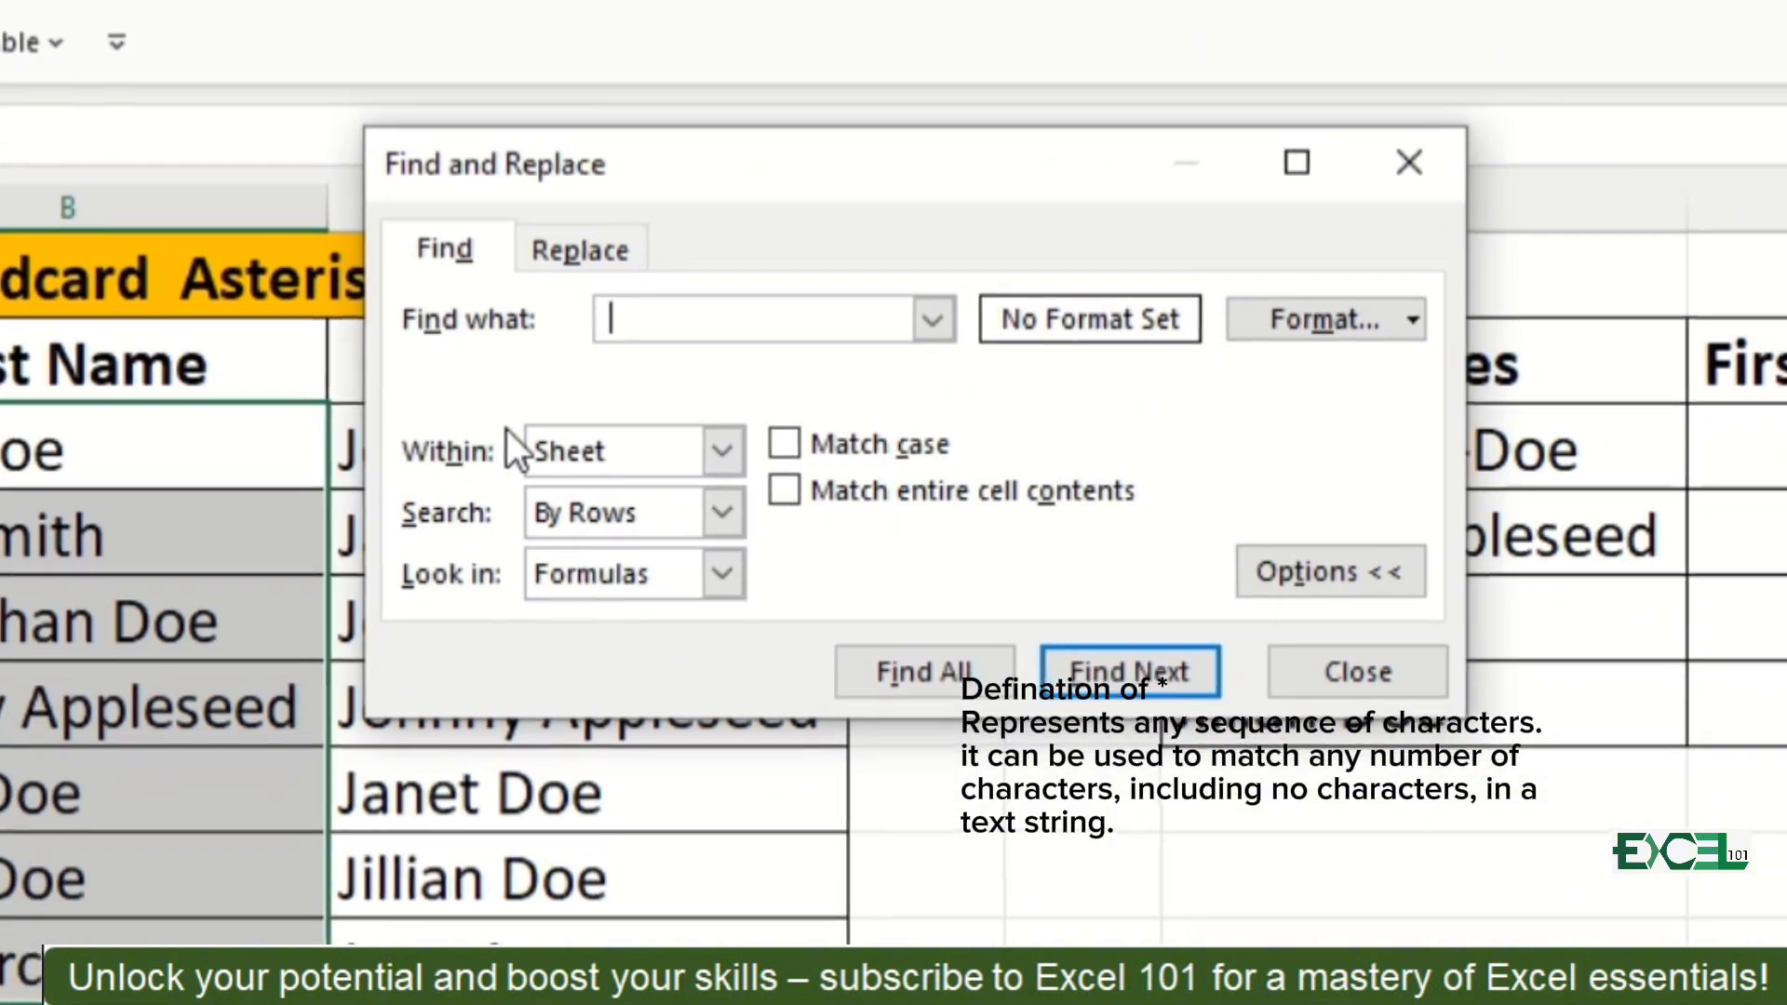
{"action": "type", "text": "*"}
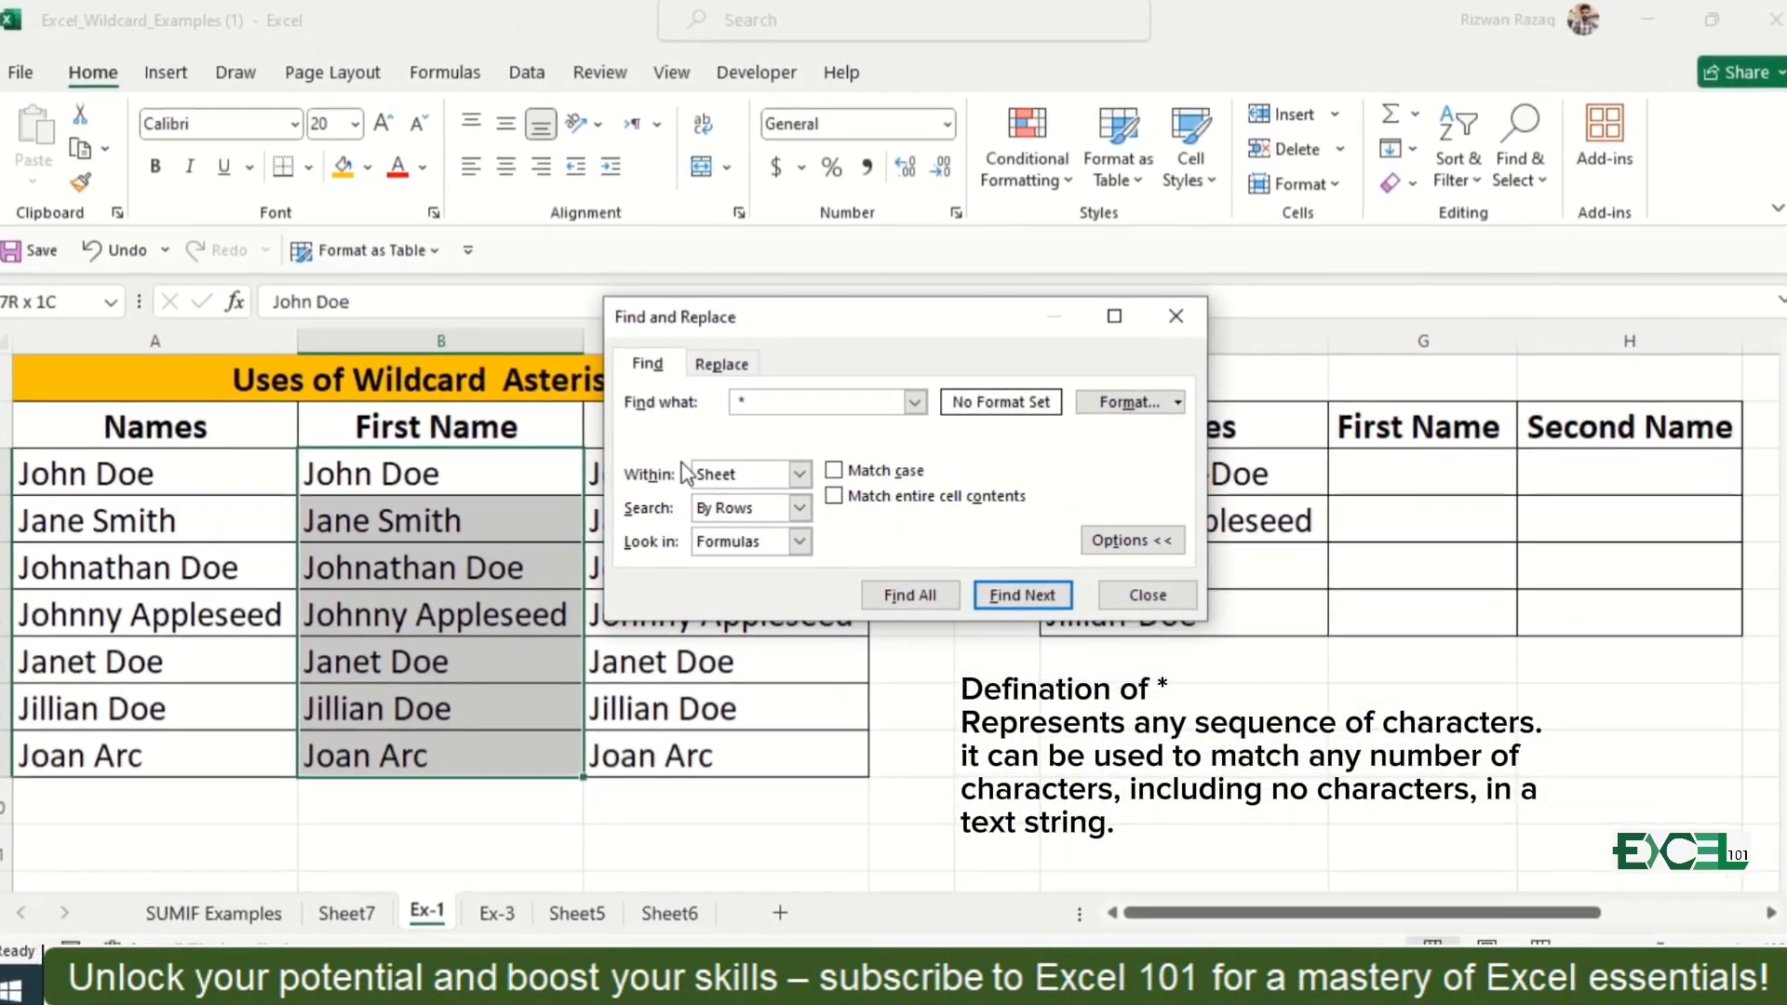
{"action": "left_click", "coordinate": [741, 366]}
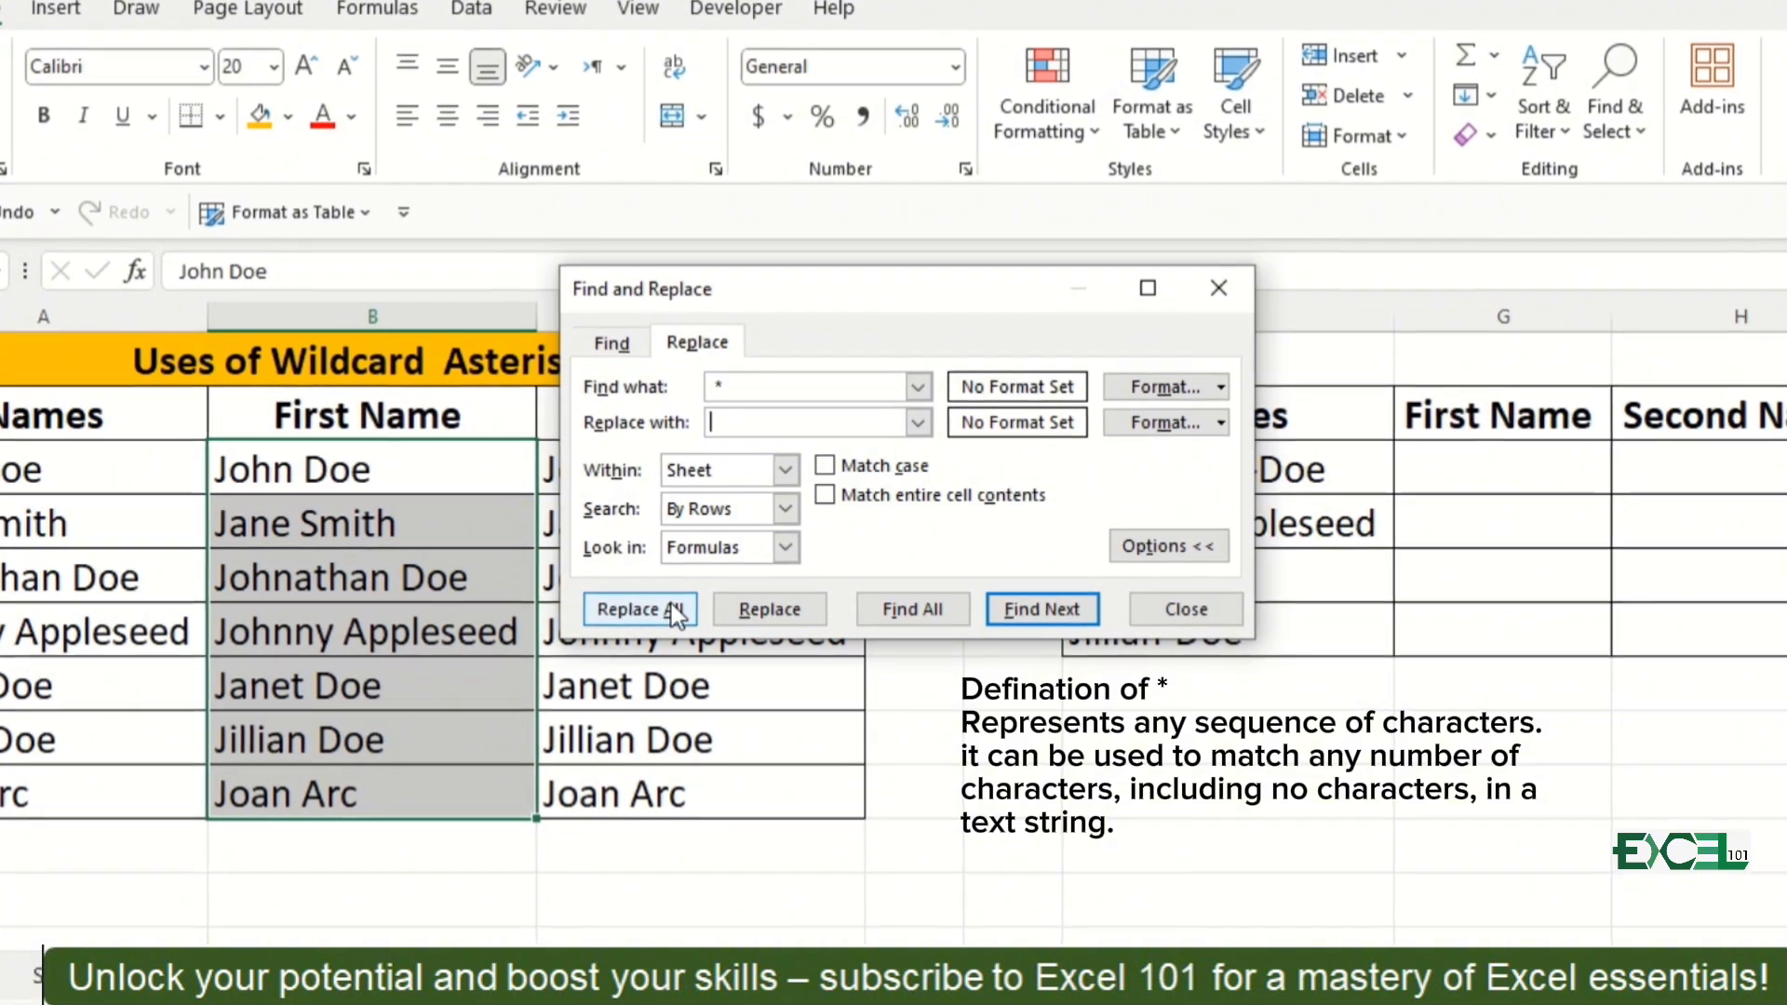
{"action": "left_click", "coordinate": [672, 605]}
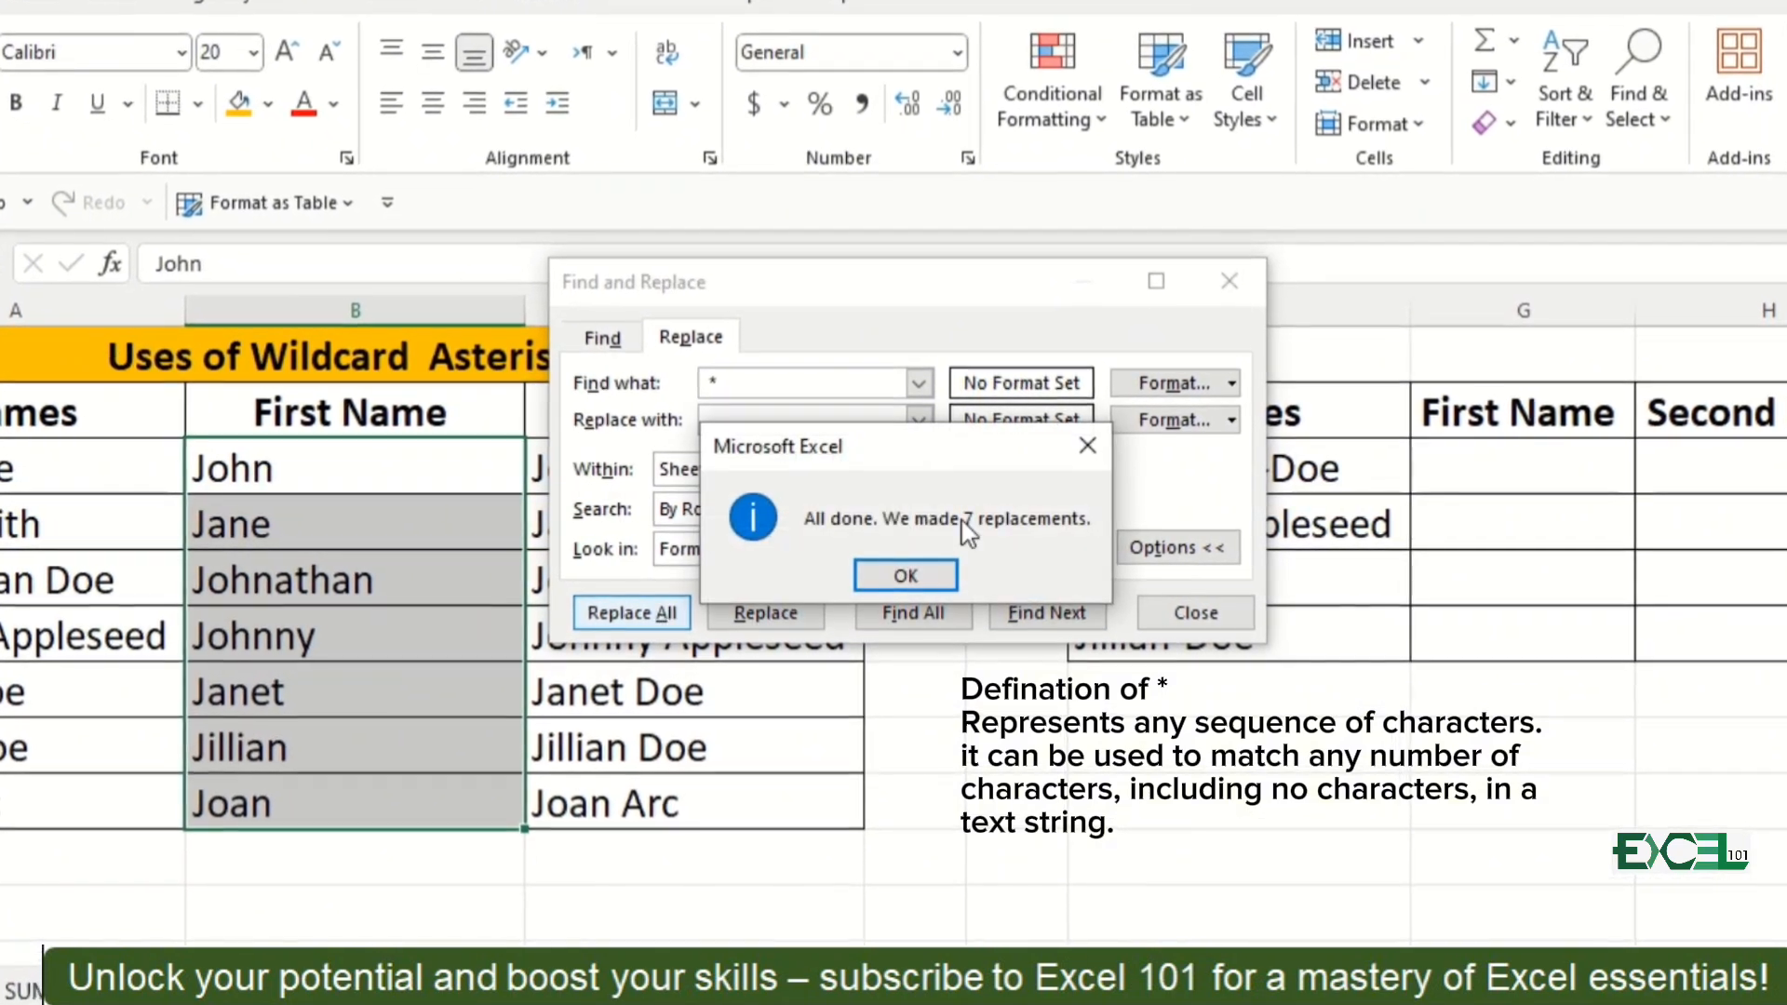
{"action": "left_click", "coordinate": [907, 575]}
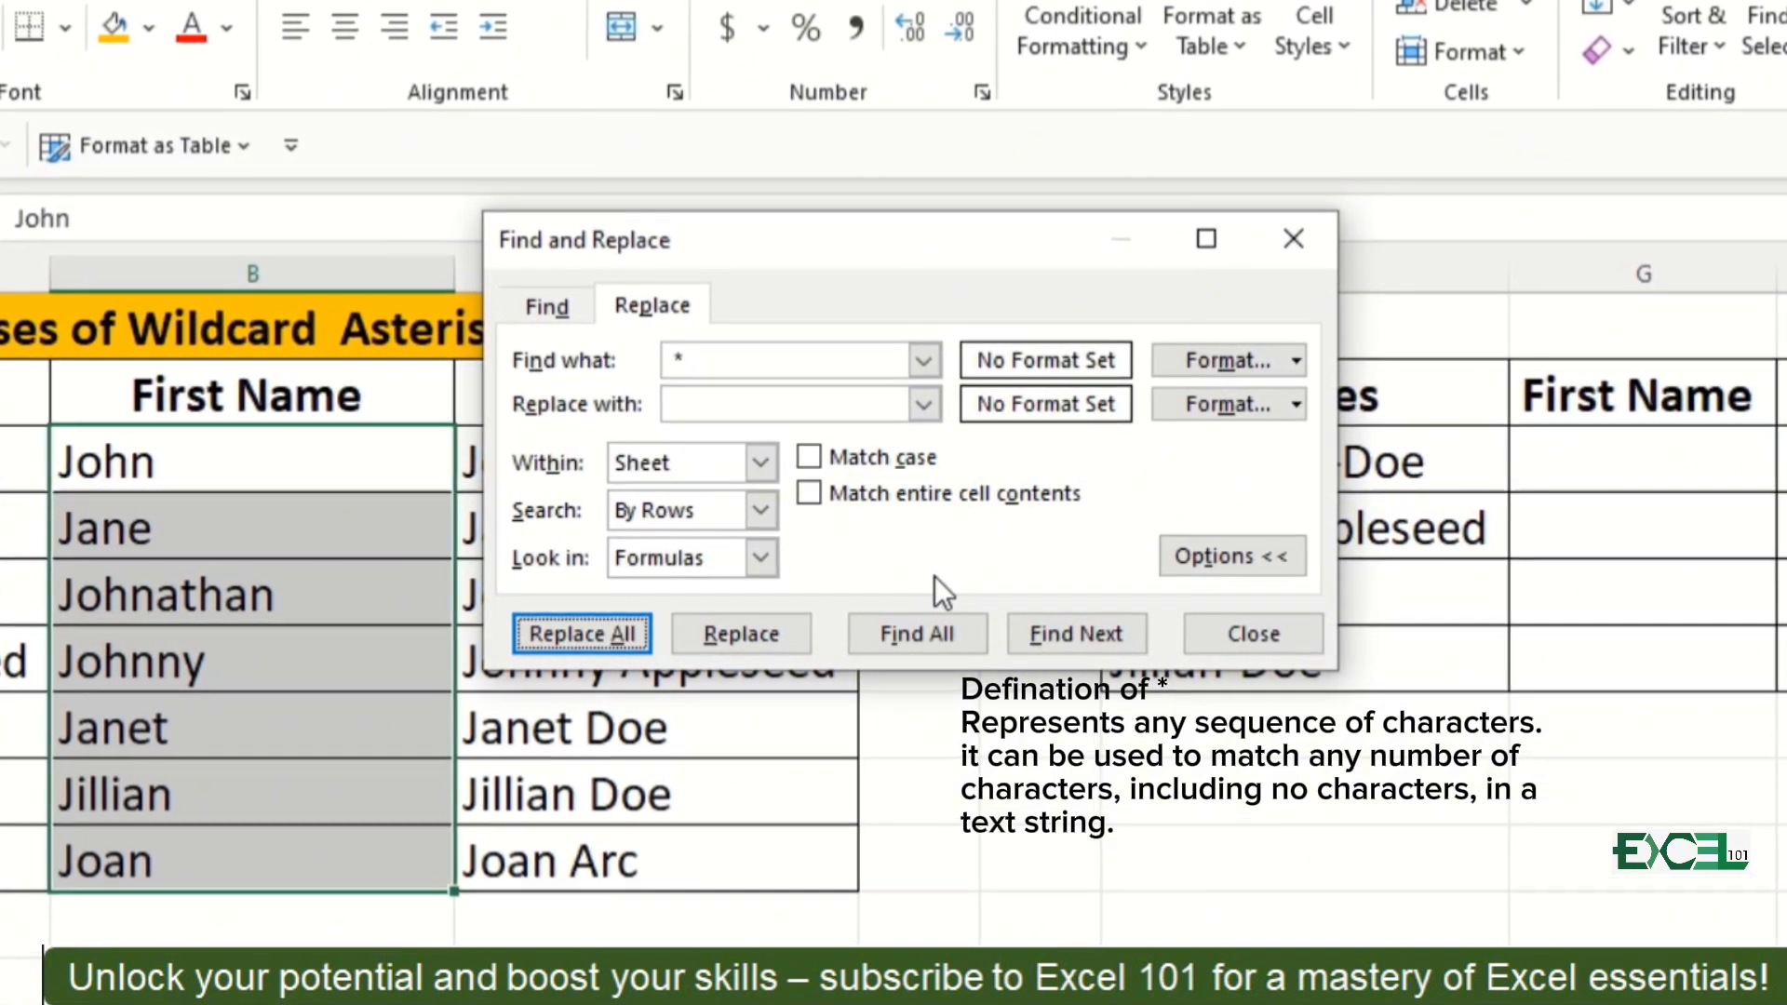
{"action": "left_click", "coordinate": [1252, 632]}
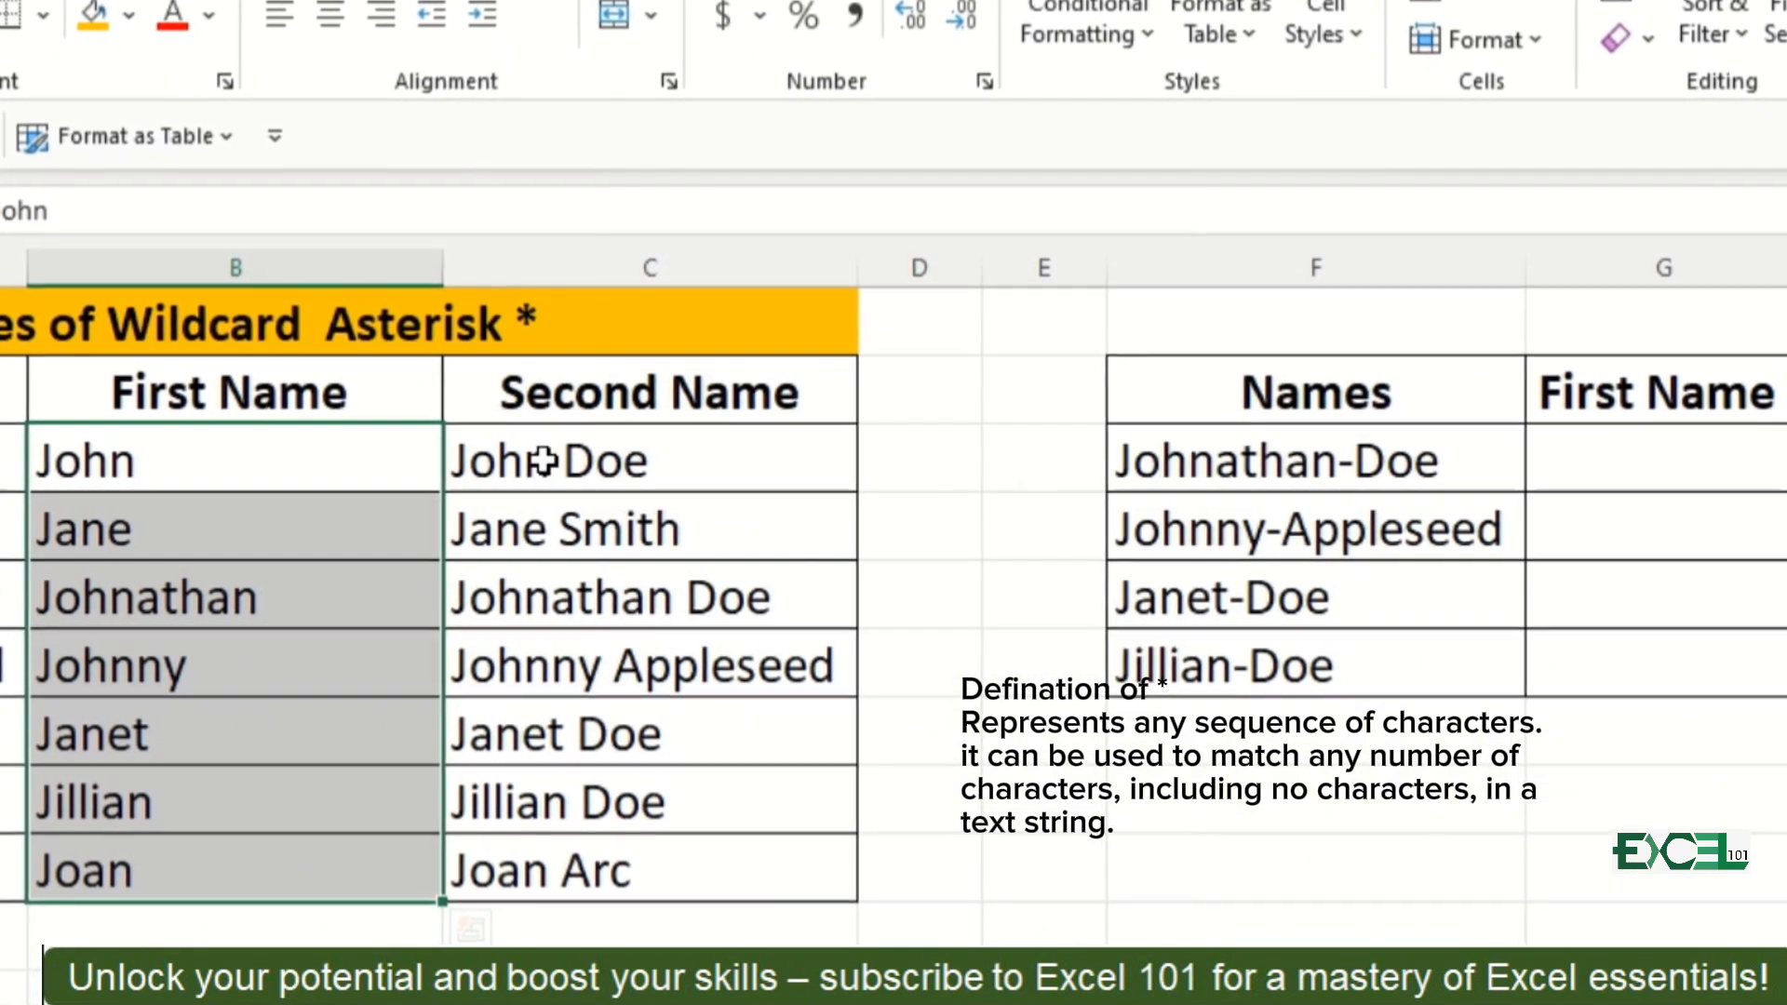
Step: Keep only second names in C3:C9 by replacing all matches of an asterisk followed by a space ("* ") with nothing
{"action": "left_click", "coordinate": [528, 458]}
{"action": "key", "text": "ctrl+shift+Down"}
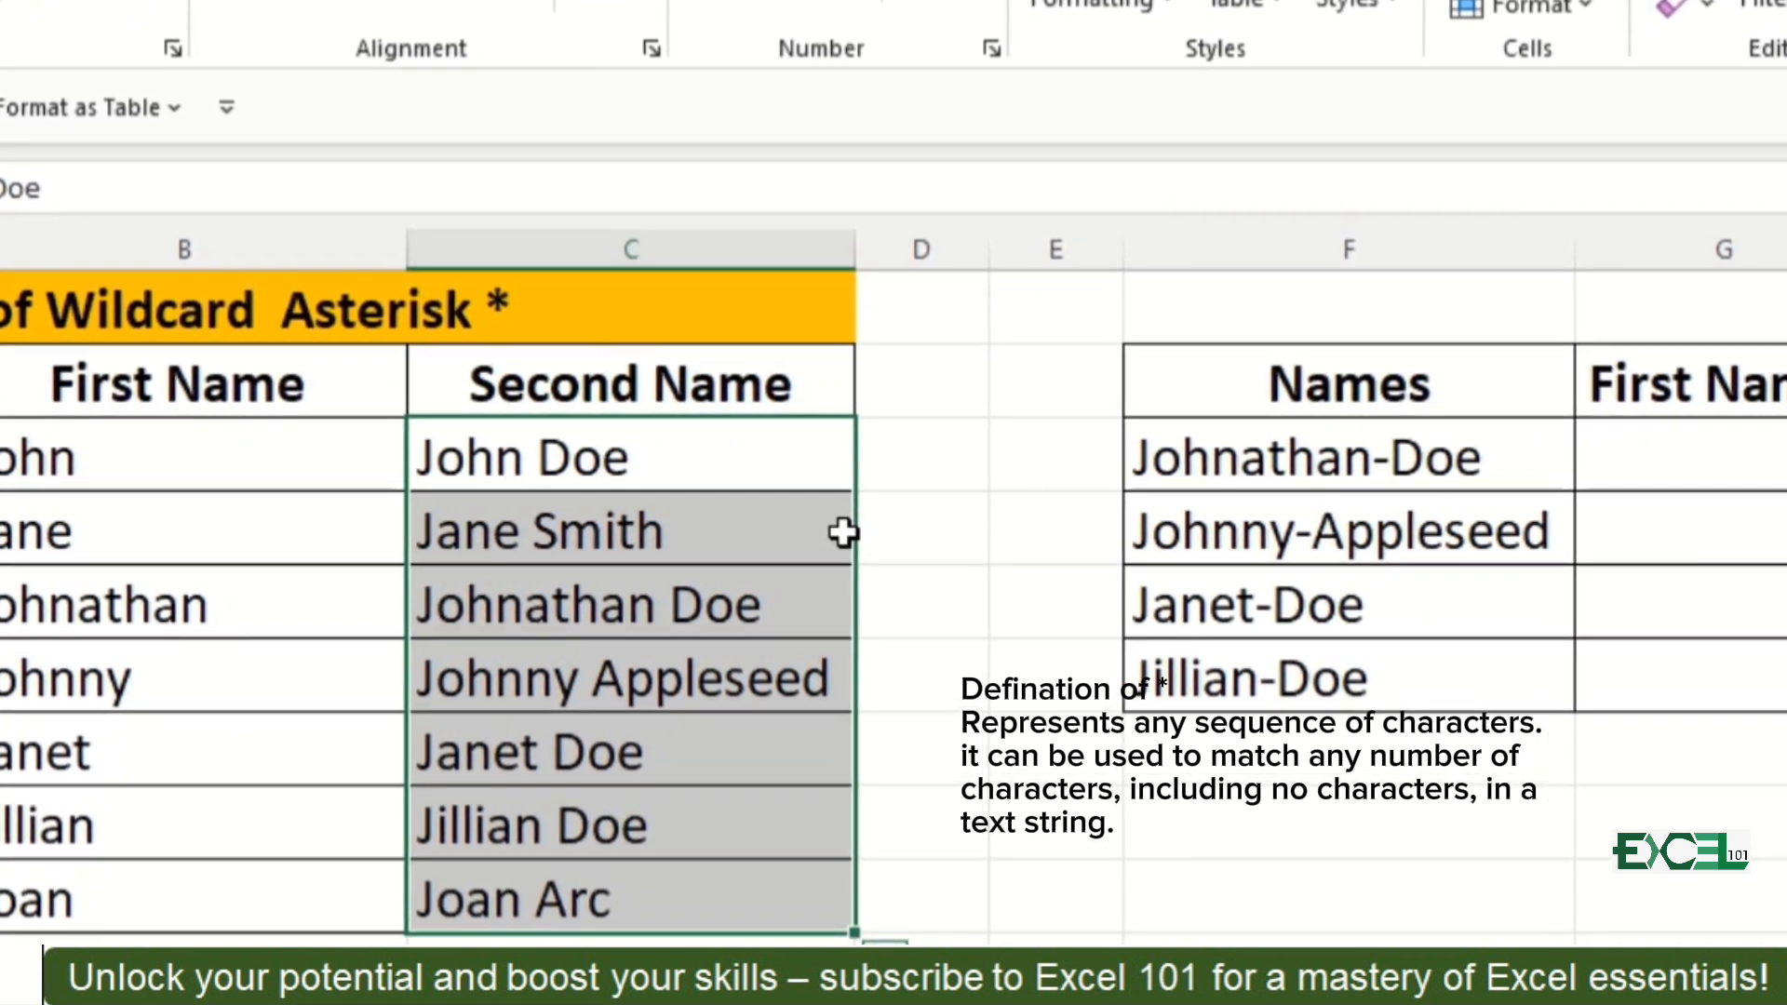
{"action": "key", "text": "ctrl+d"}
{"action": "key", "text": "ctrl+z"}
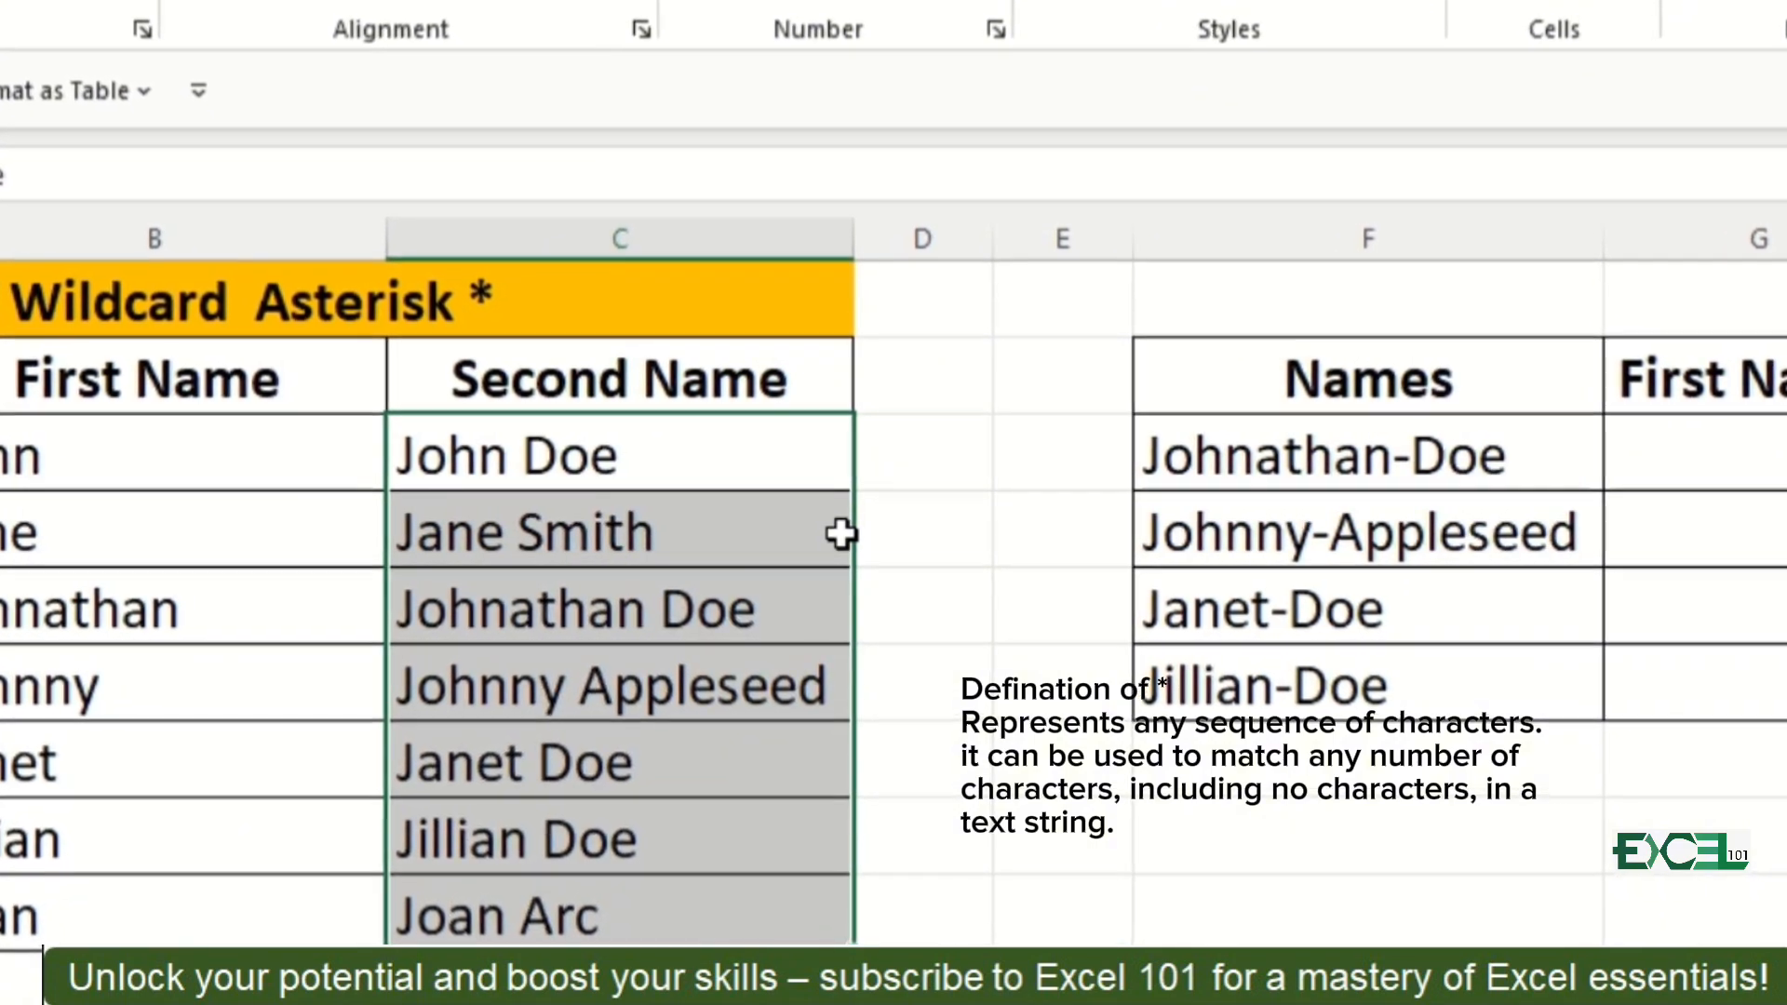
{"action": "key", "text": "ctrl+f"}
{"action": "type", "text": "*"}
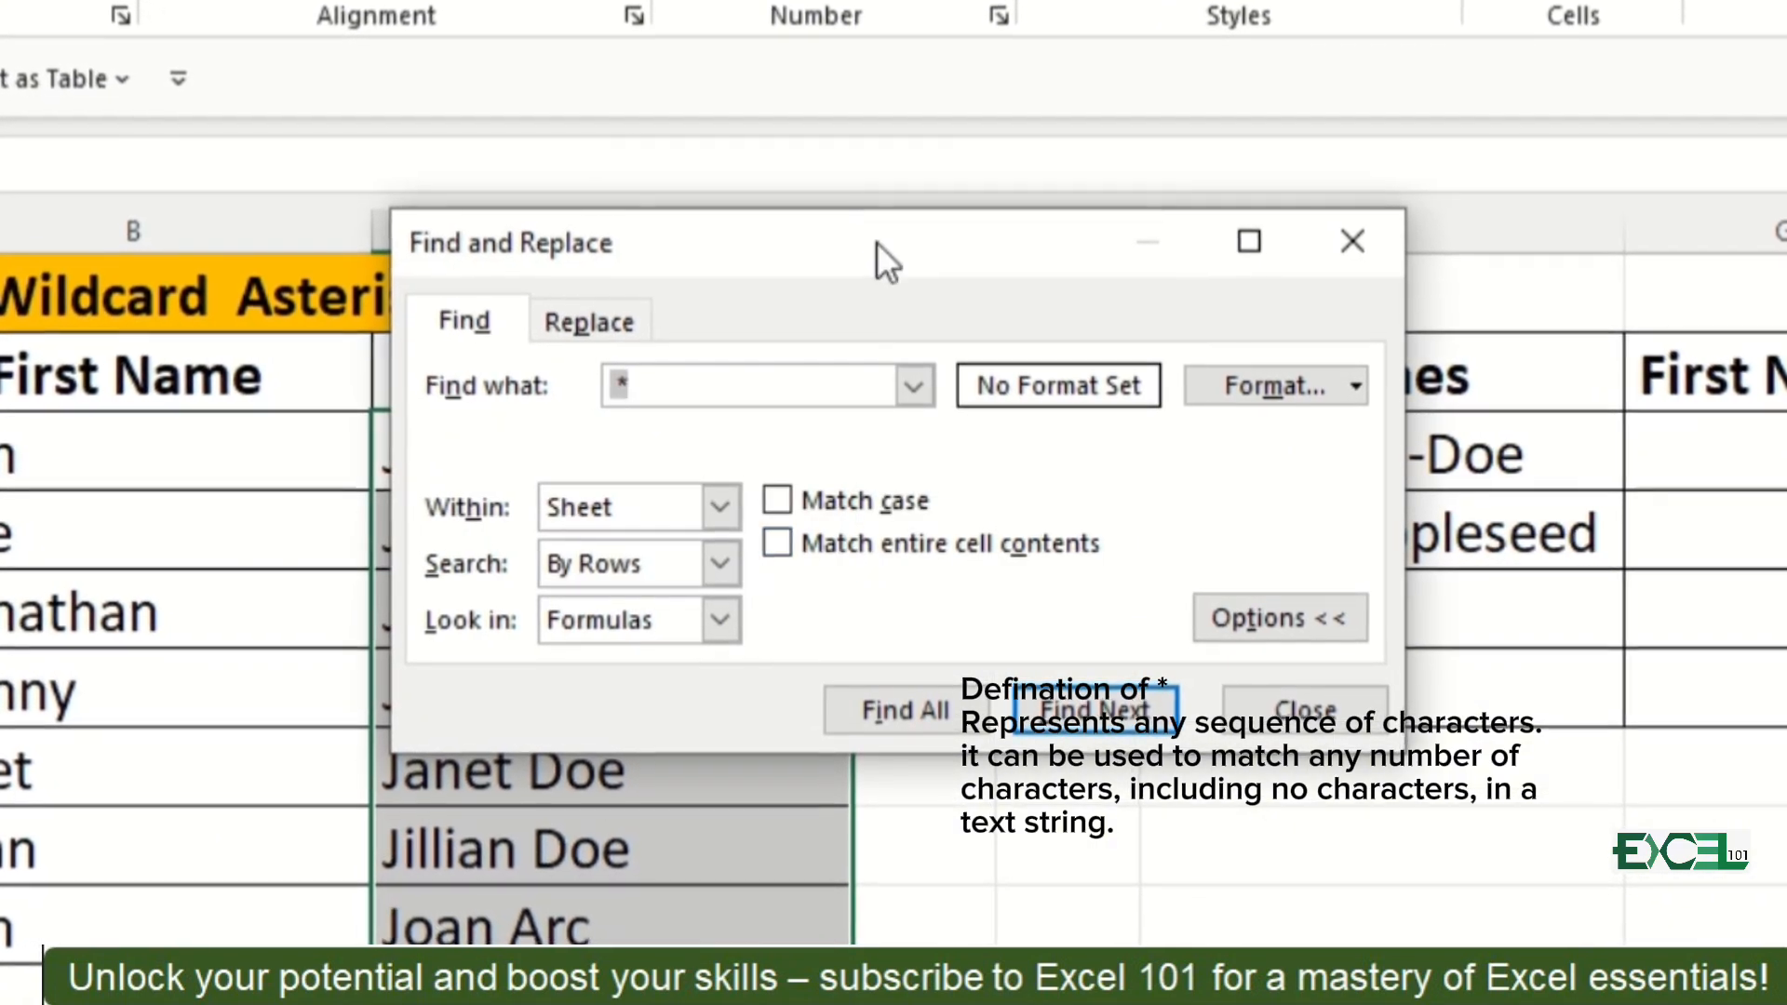
{"action": "left_click_drag", "start_coordinate": [954, 249], "coordinate": [1326, 350]}
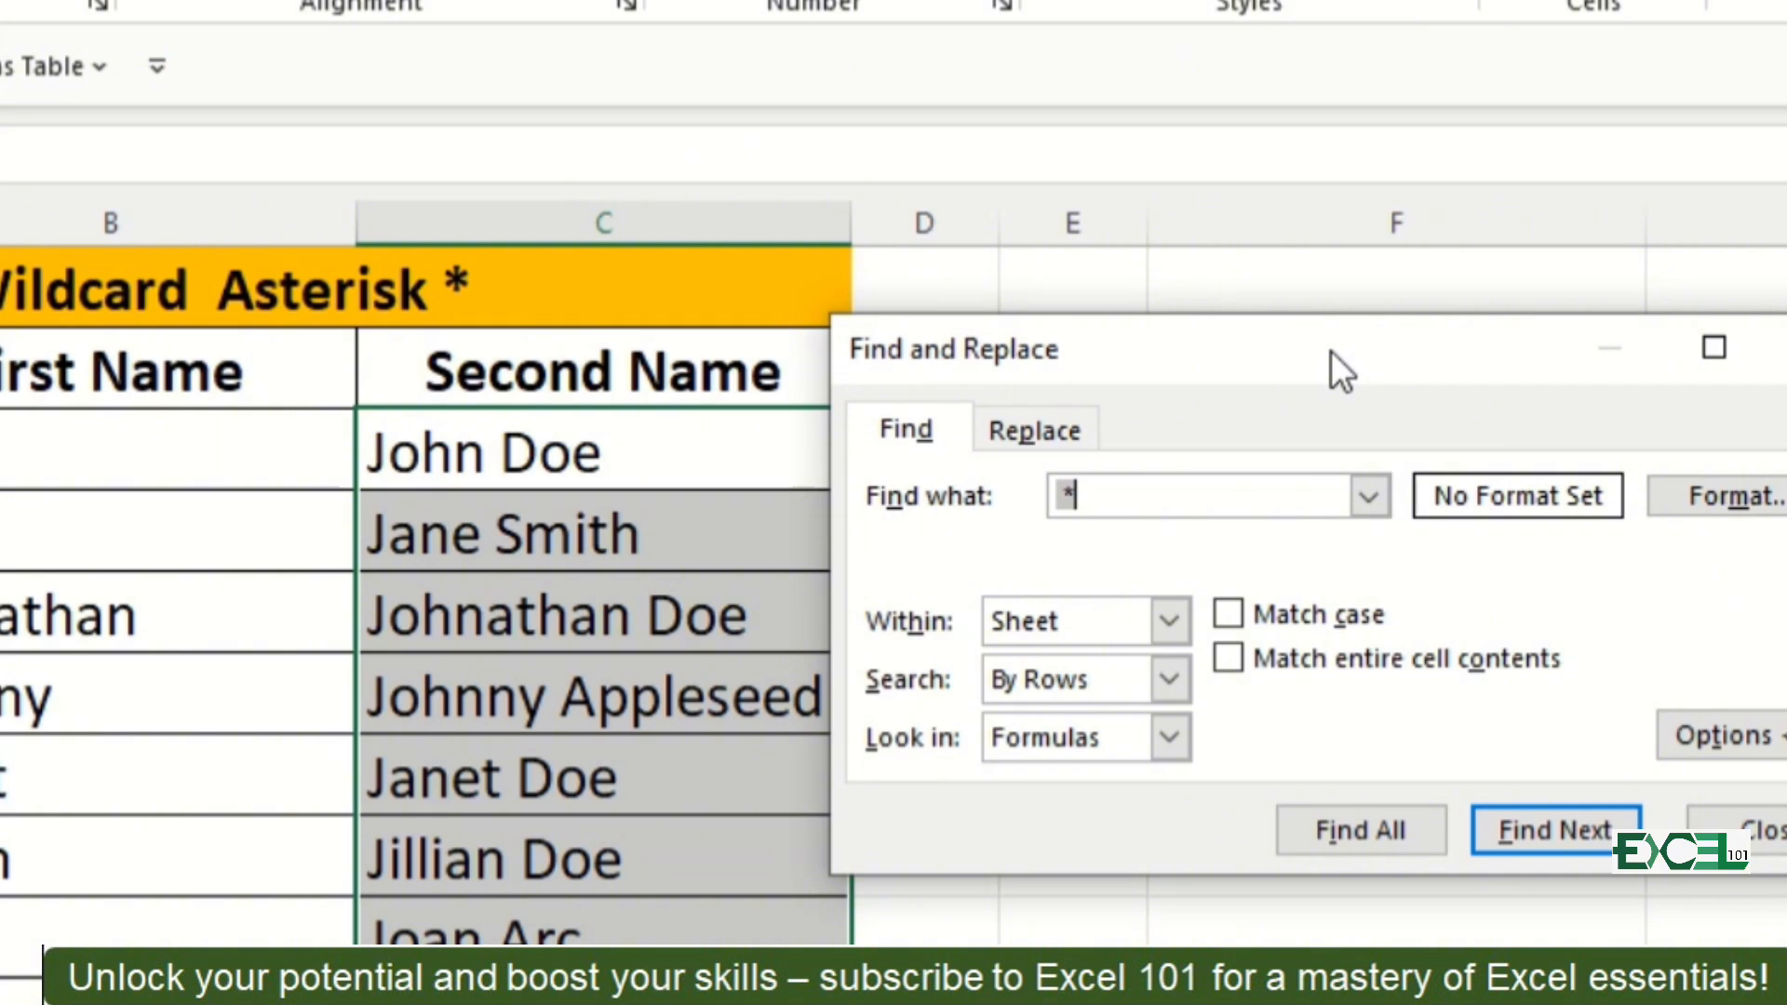
{"action": "key", "text": "BackSpace"}
{"action": "type", "text": "*"}
{"action": "left_click", "coordinate": [1024, 439]}
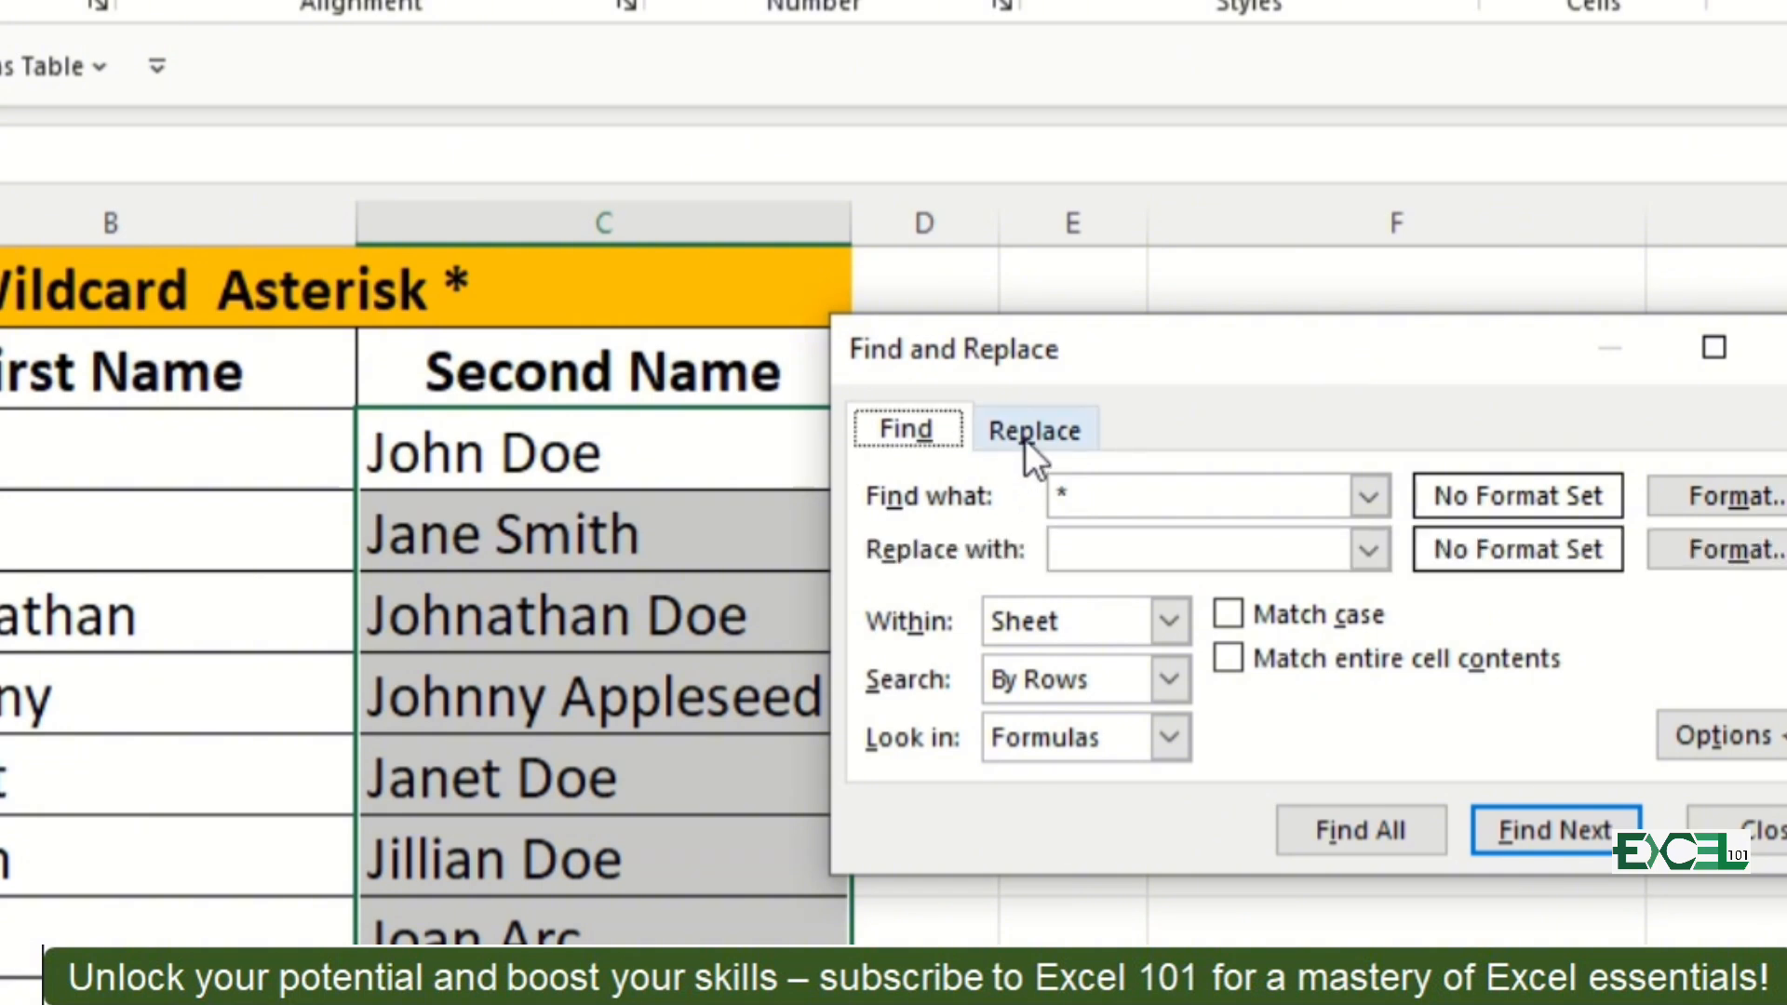
{"action": "left_click", "coordinate": [969, 834]}
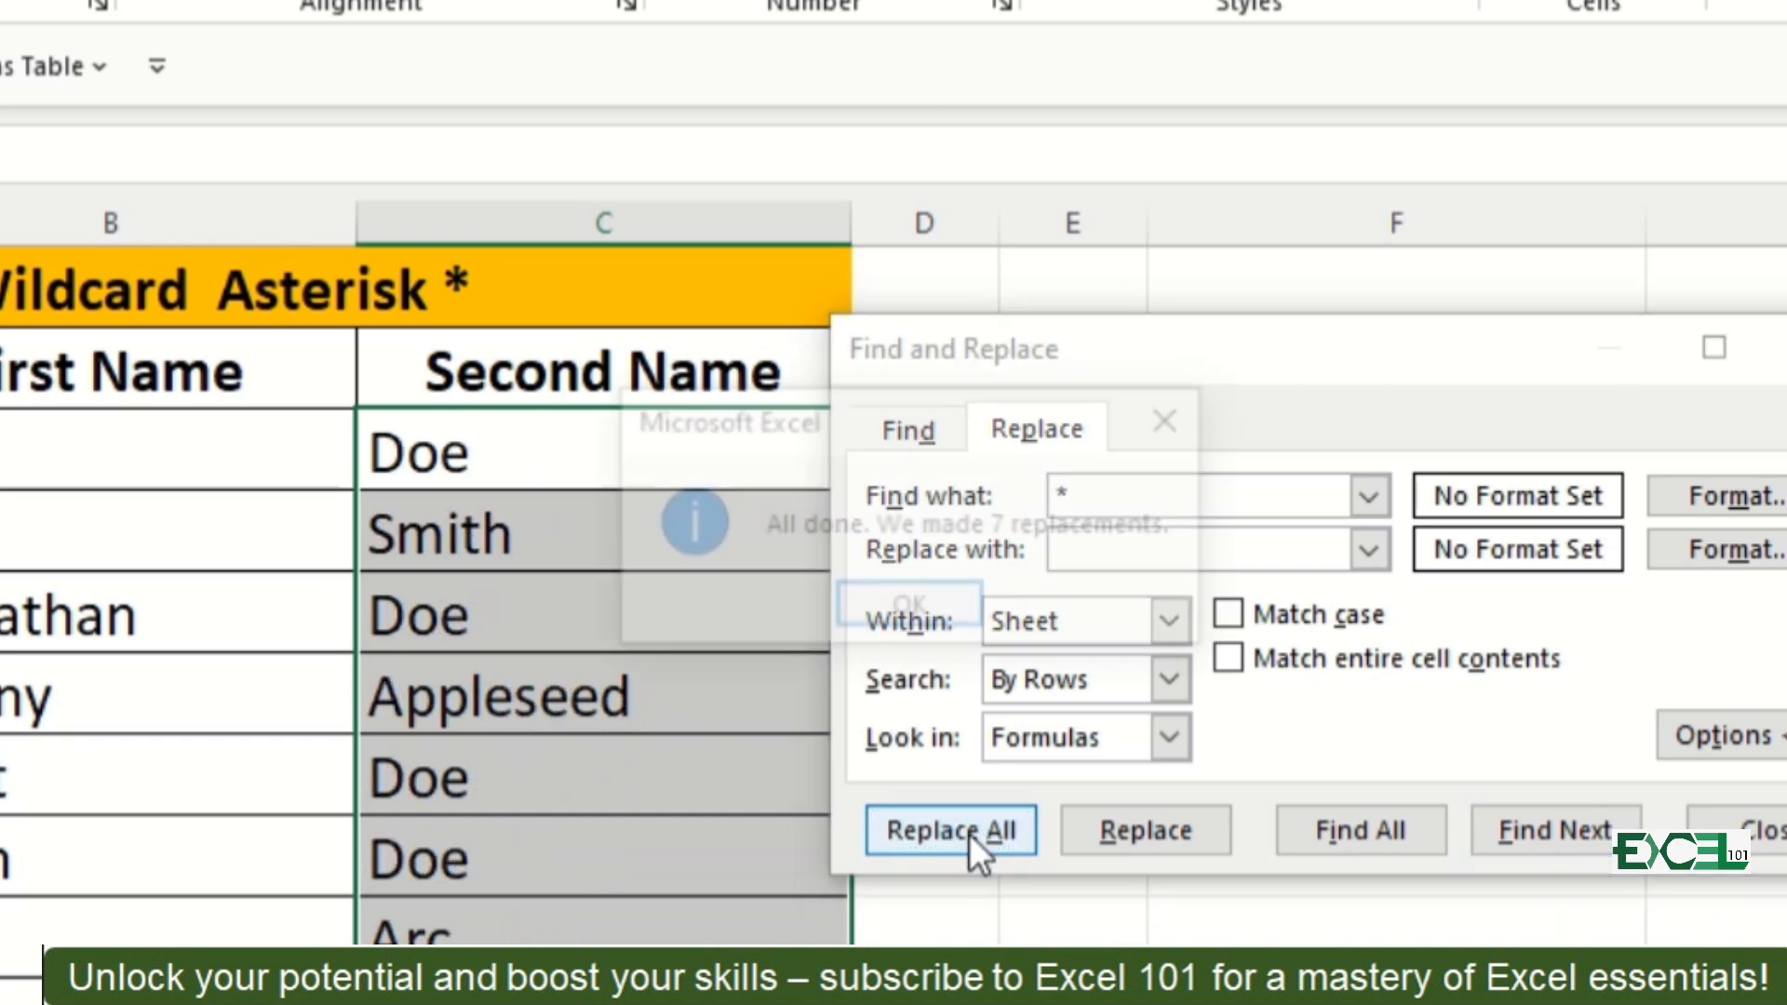
{"action": "left_click", "coordinate": [913, 578]}
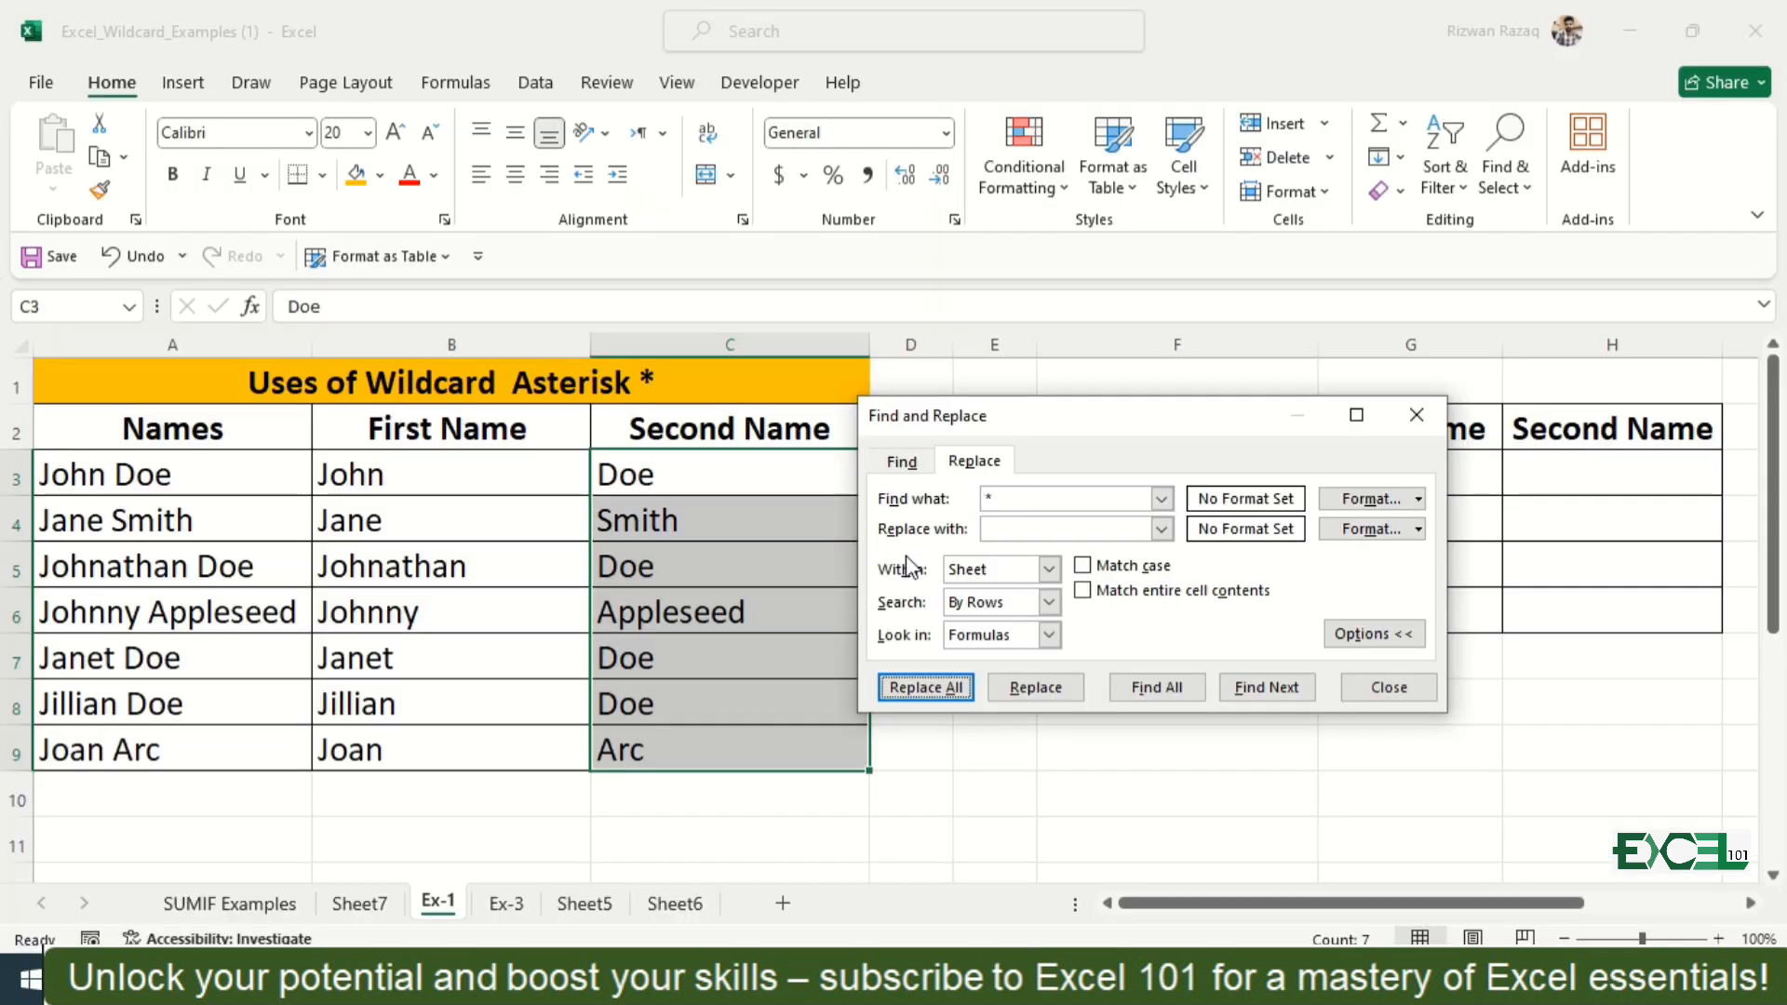
{"action": "left_click", "coordinate": [1374, 684]}
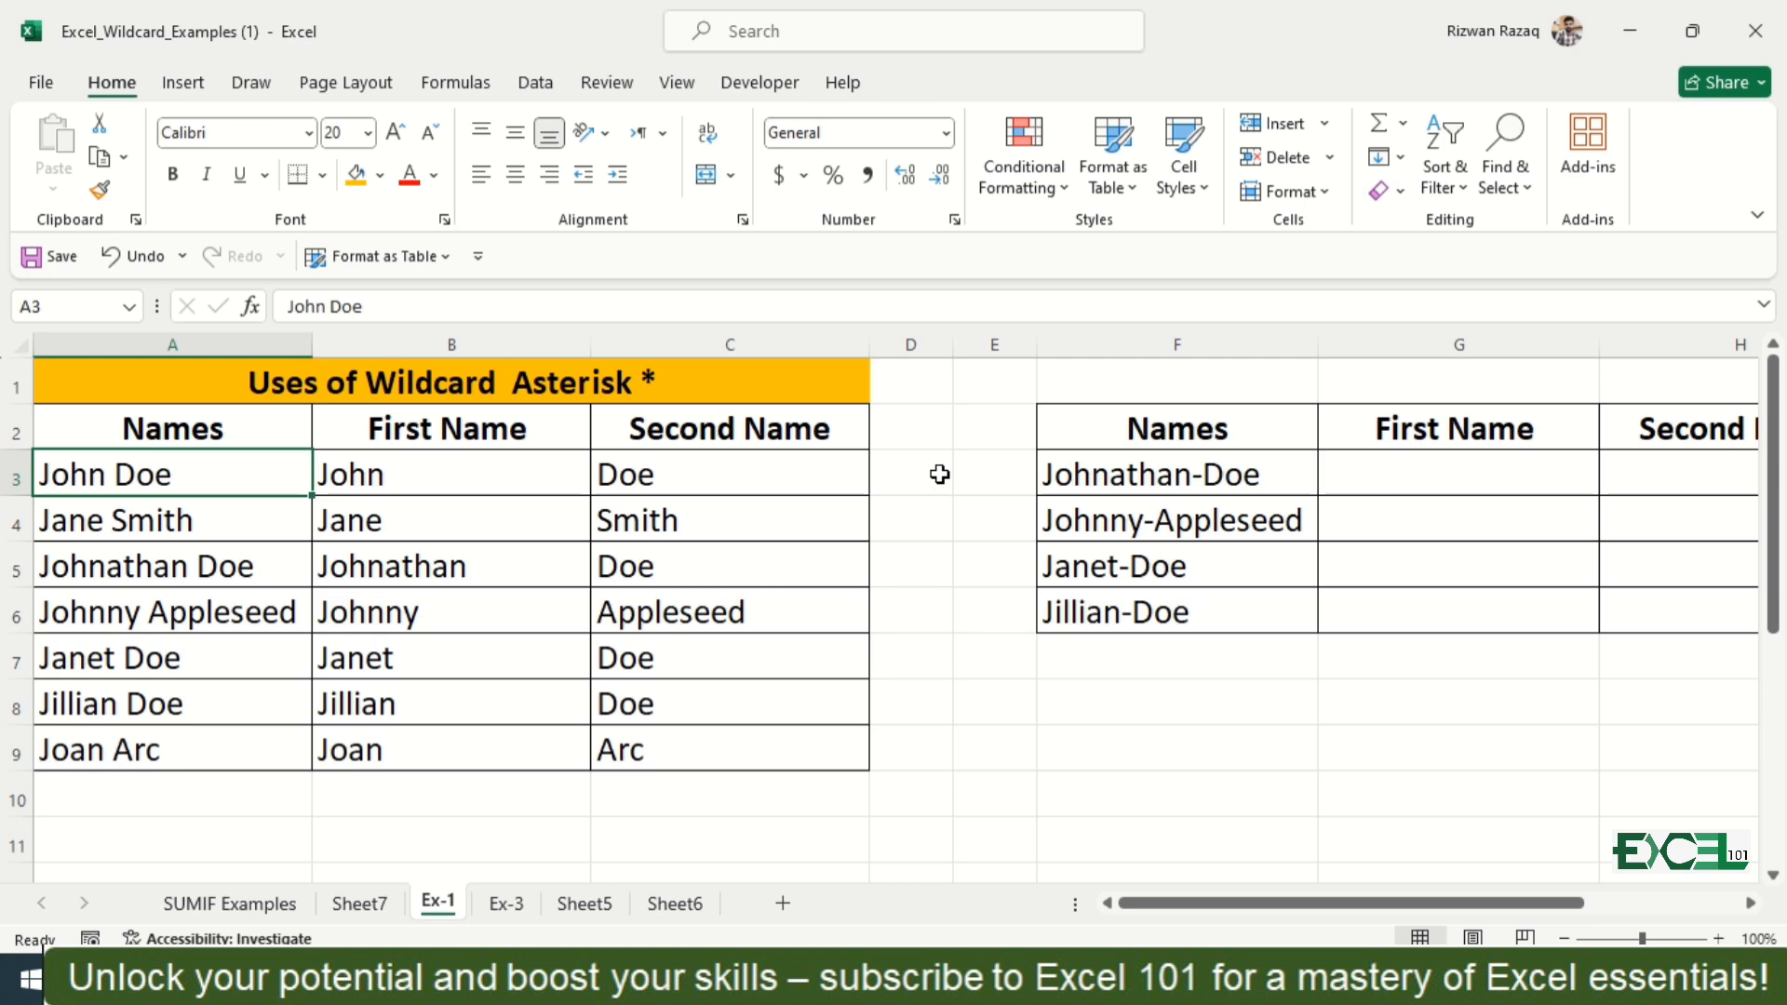
Step: Fill the hyphenated names in F3:F6 across into the First Name and Second Name columns G and H
{"action": "left_click", "coordinate": [1131, 479]}
{"action": "key", "text": "shift+Down"}
{"action": "key", "text": "shift+Down"}
{"action": "key", "text": "shift+Down"}
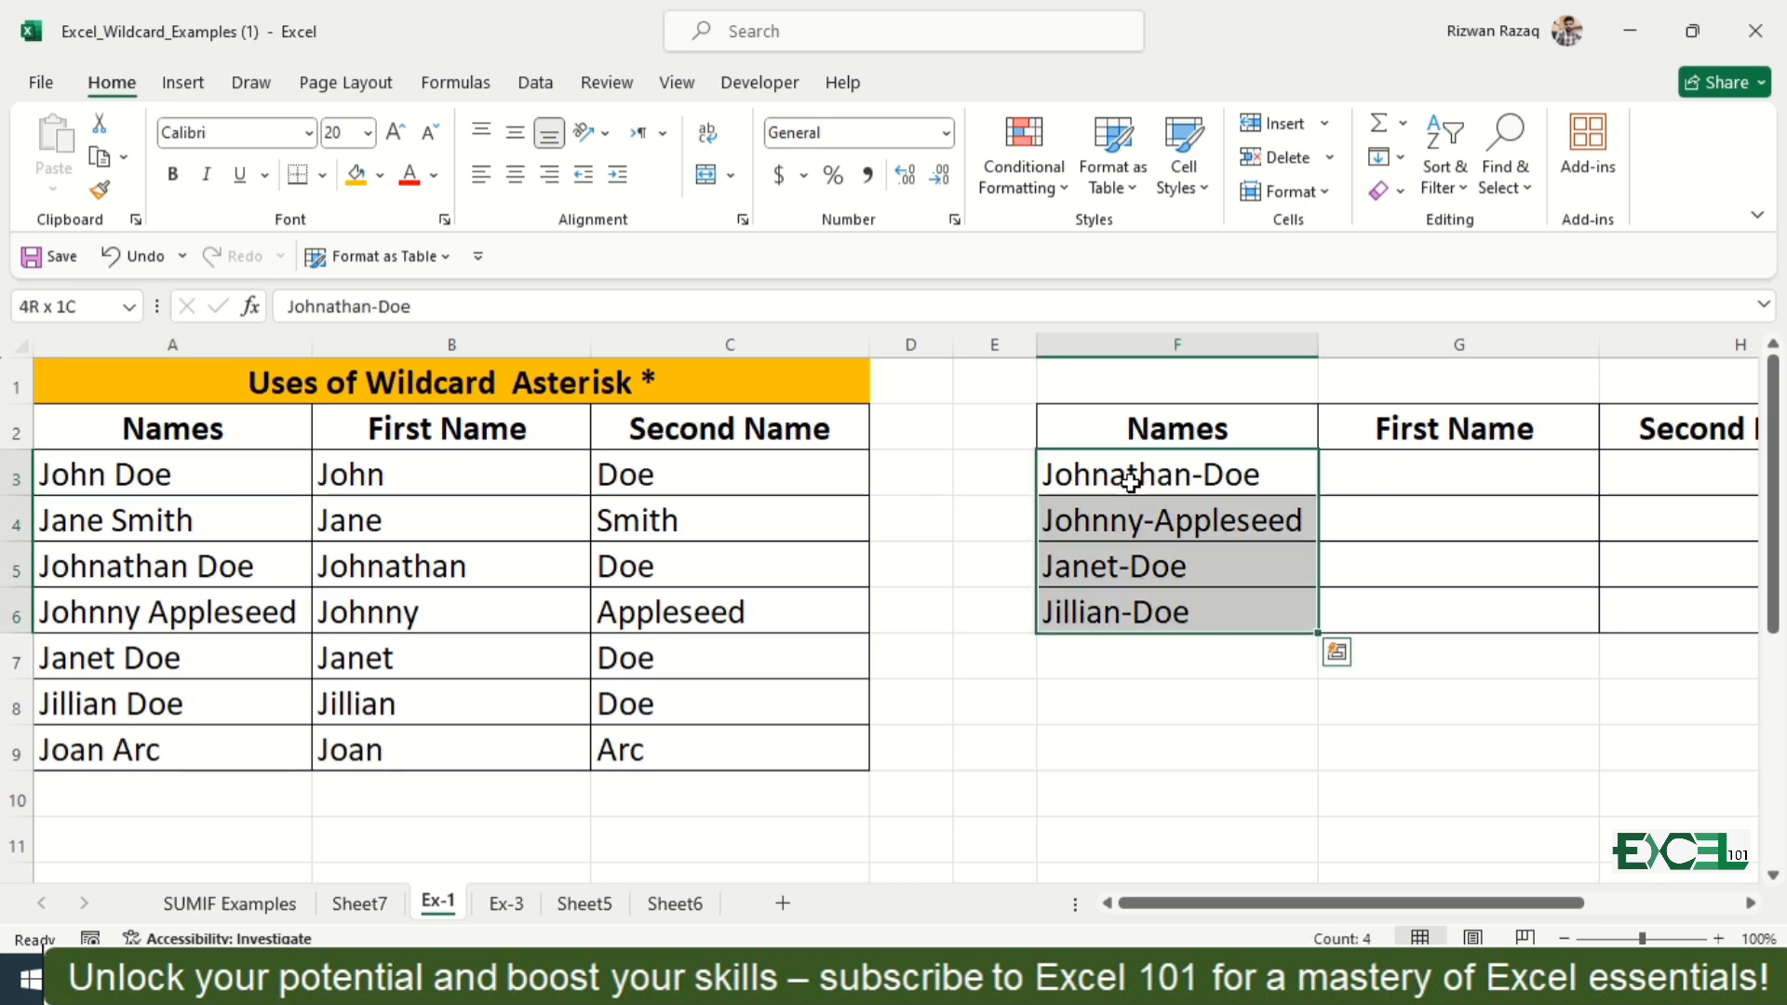
{"action": "left_click_drag", "start_coordinate": [1318, 638], "coordinate": [1755, 639]}
Step: Keep only first names in G3:G6 by replacing all matches of "-*" with nothing
{"action": "key", "text": "Right"}
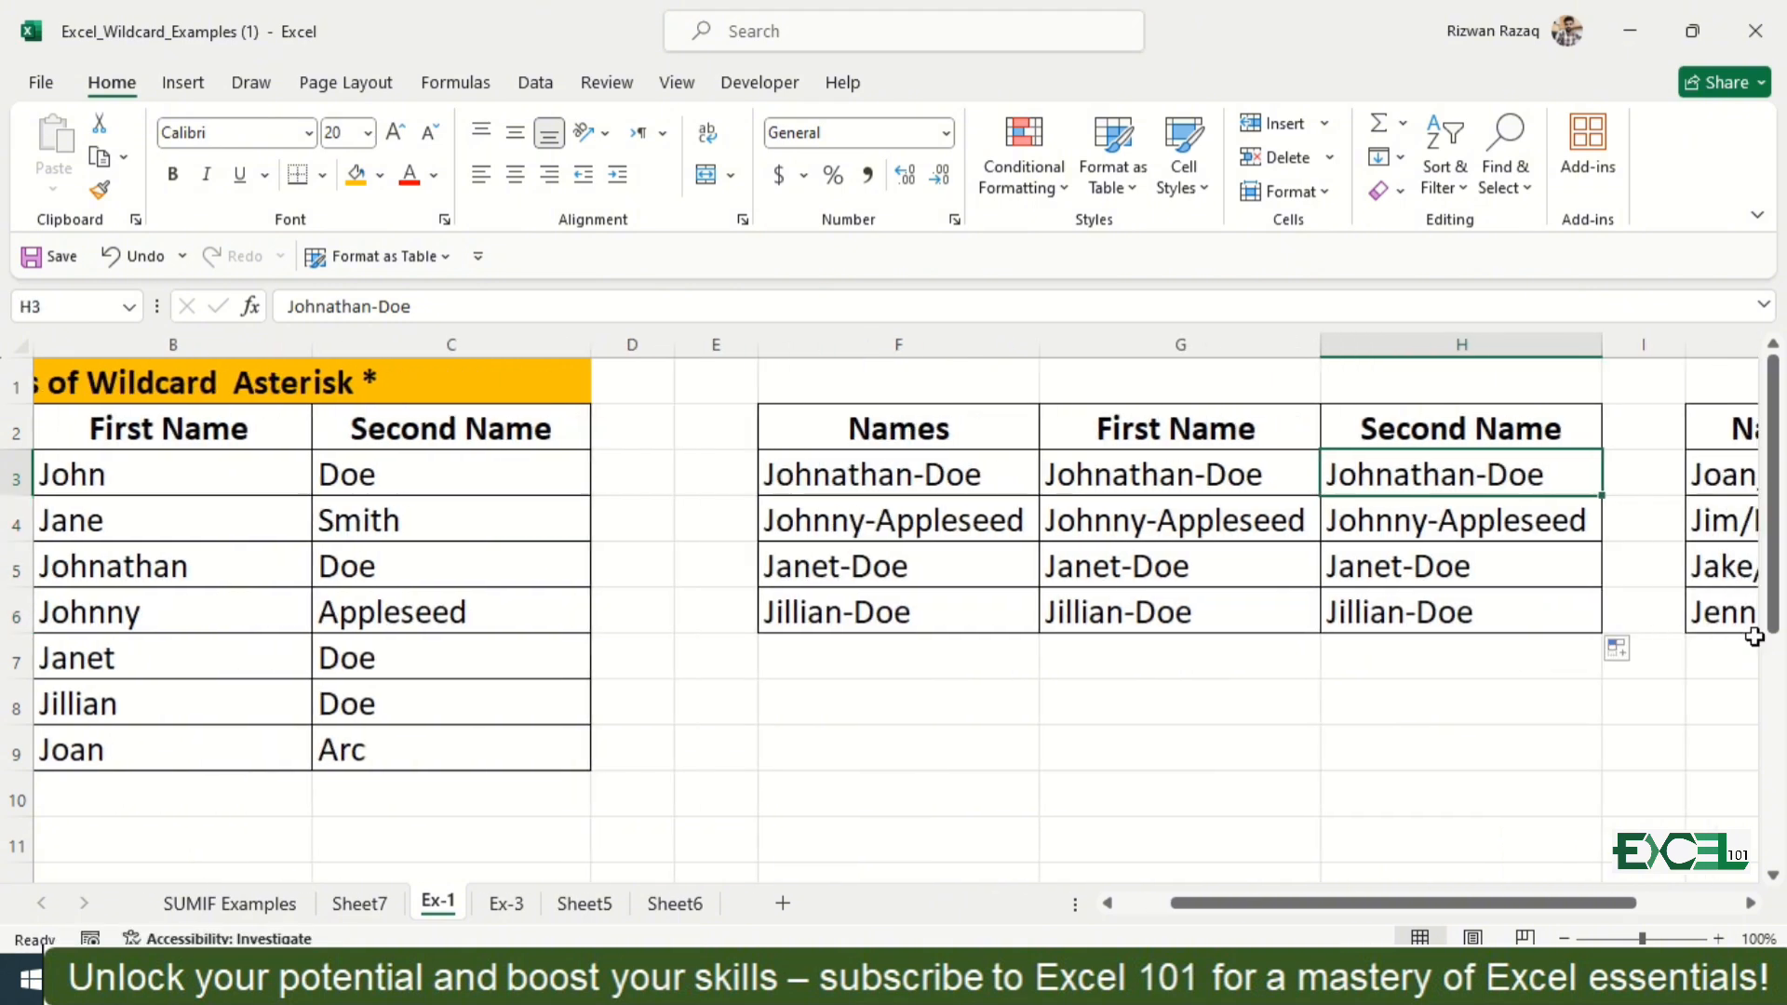
{"action": "key", "text": "Left"}
{"action": "key", "text": "Left"}
{"action": "key", "text": "Right"}
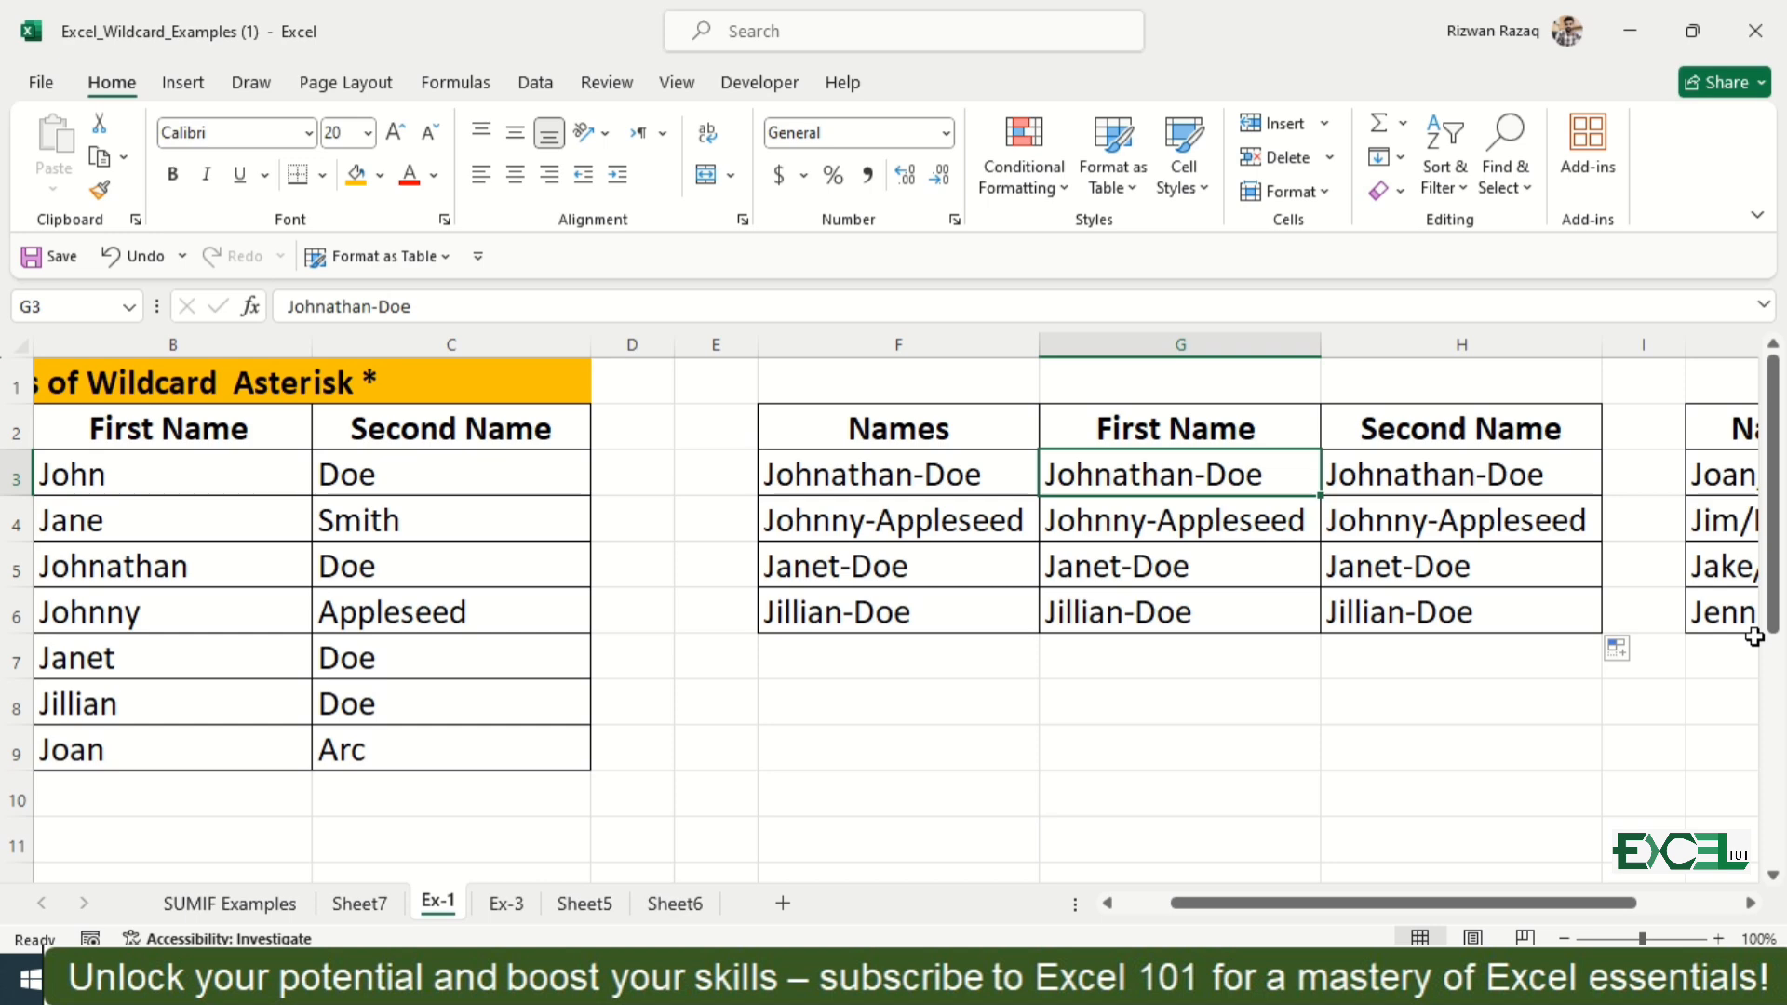
{"action": "key", "text": "ctrl+shift+Down"}
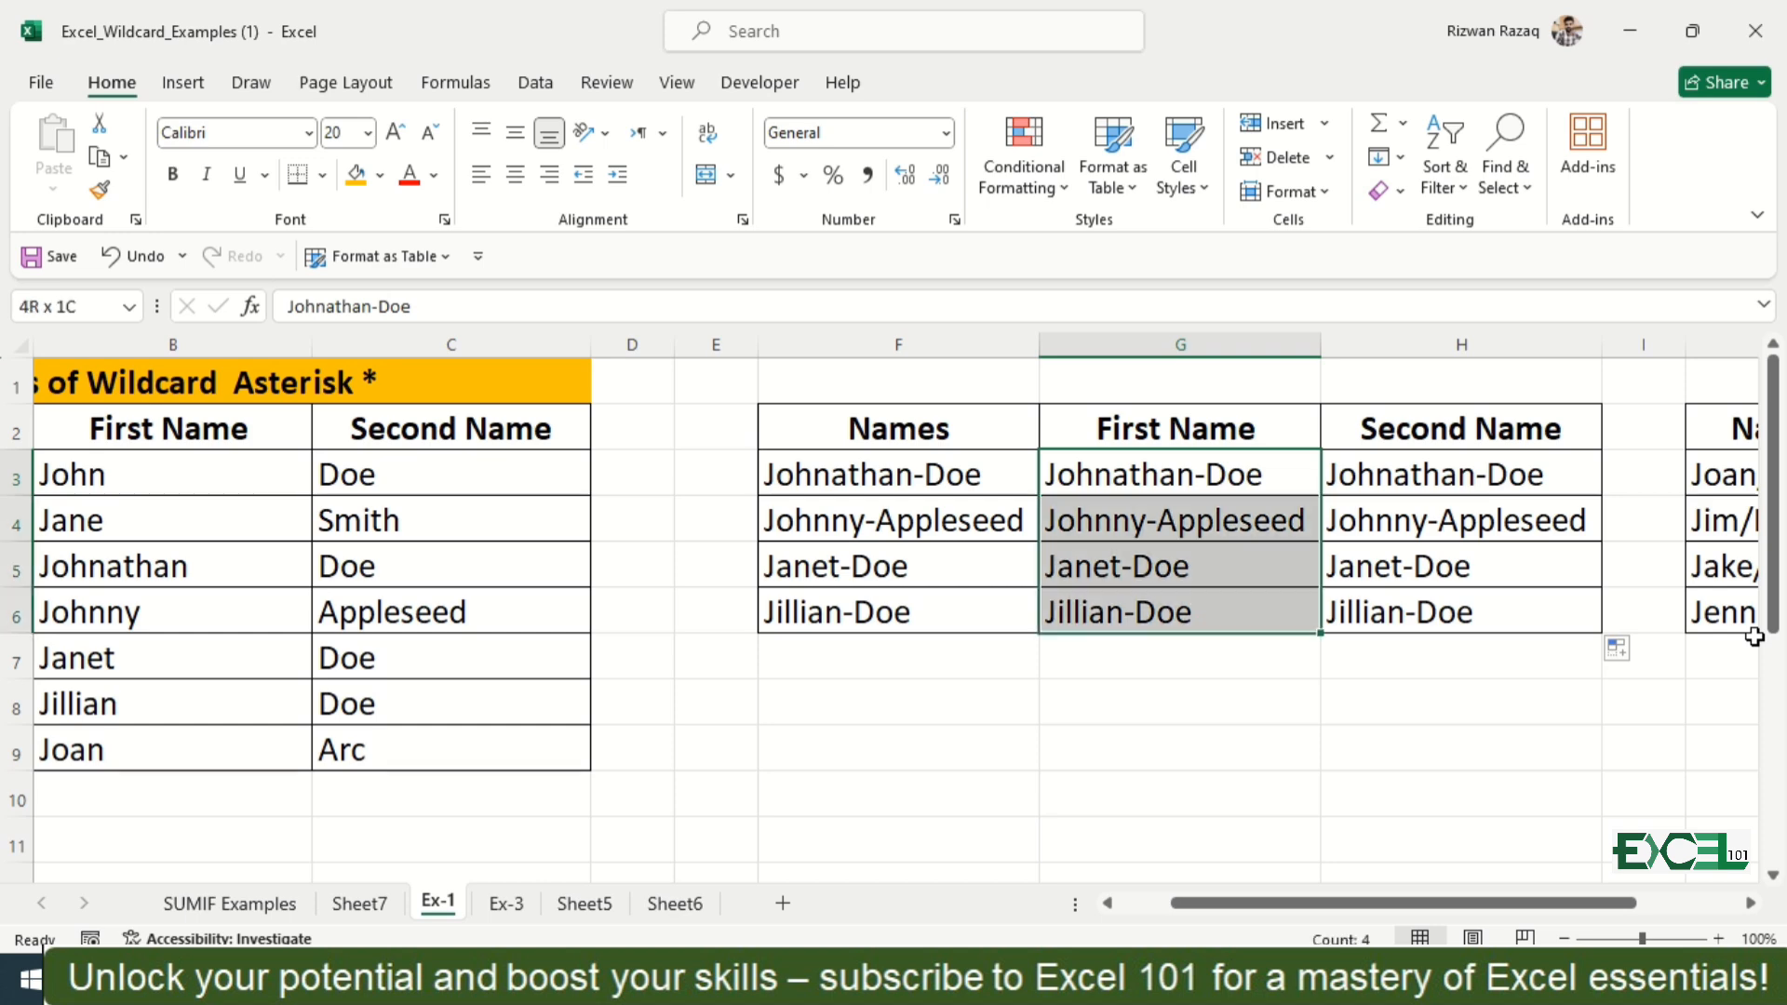
{"action": "key", "text": "ctrl+f"}
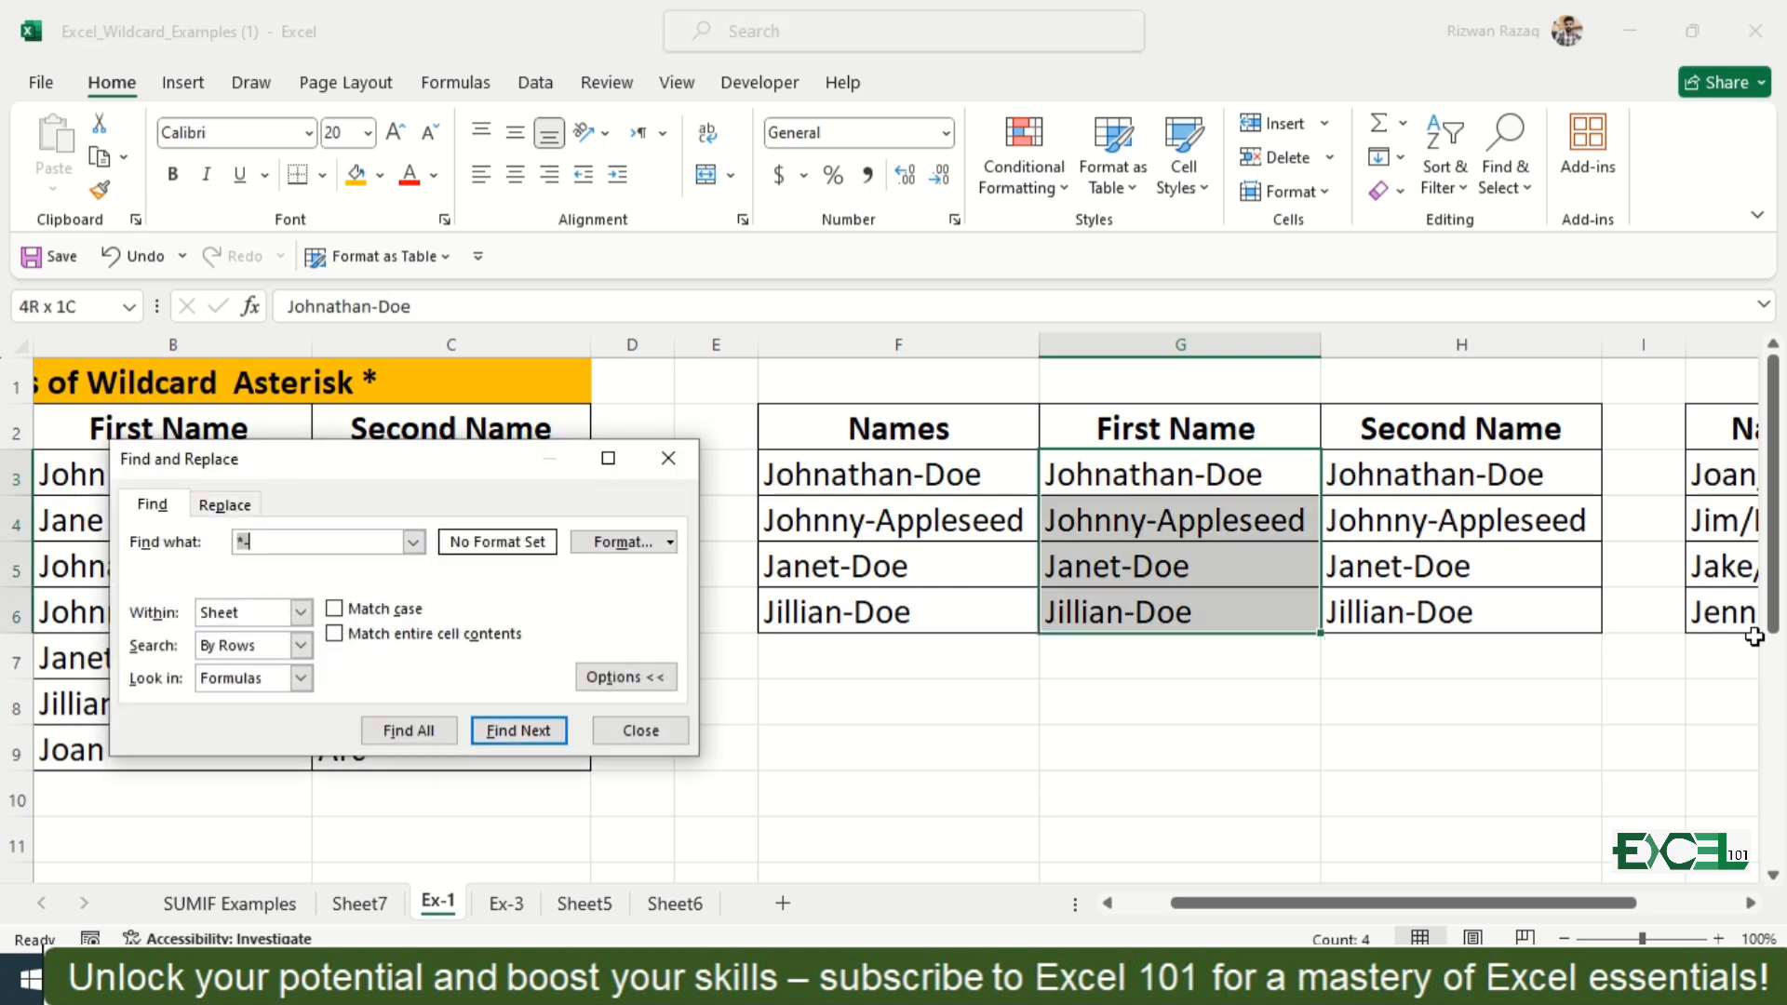
{"action": "key", "text": "BackSpace"}
{"action": "left_click_drag", "start_coordinate": [501, 460], "coordinate": [574, 338]}
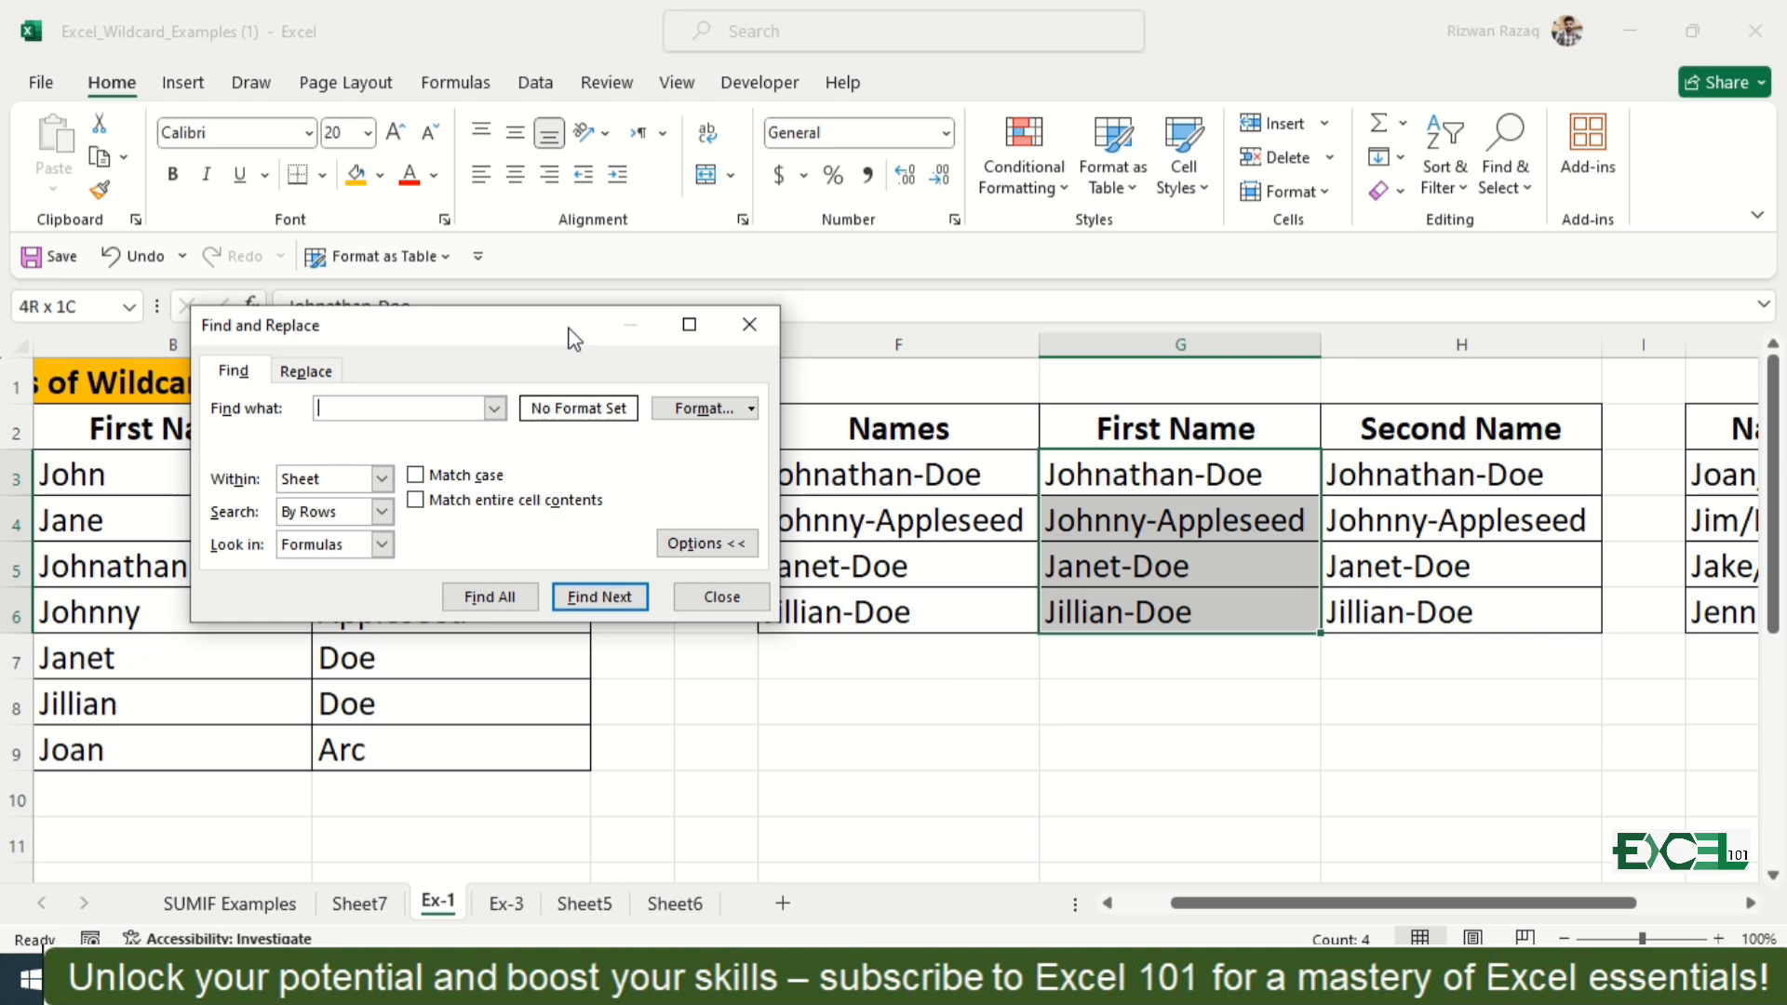
{"action": "left_click_drag", "start_coordinate": [566, 335], "coordinate": [896, 214]}
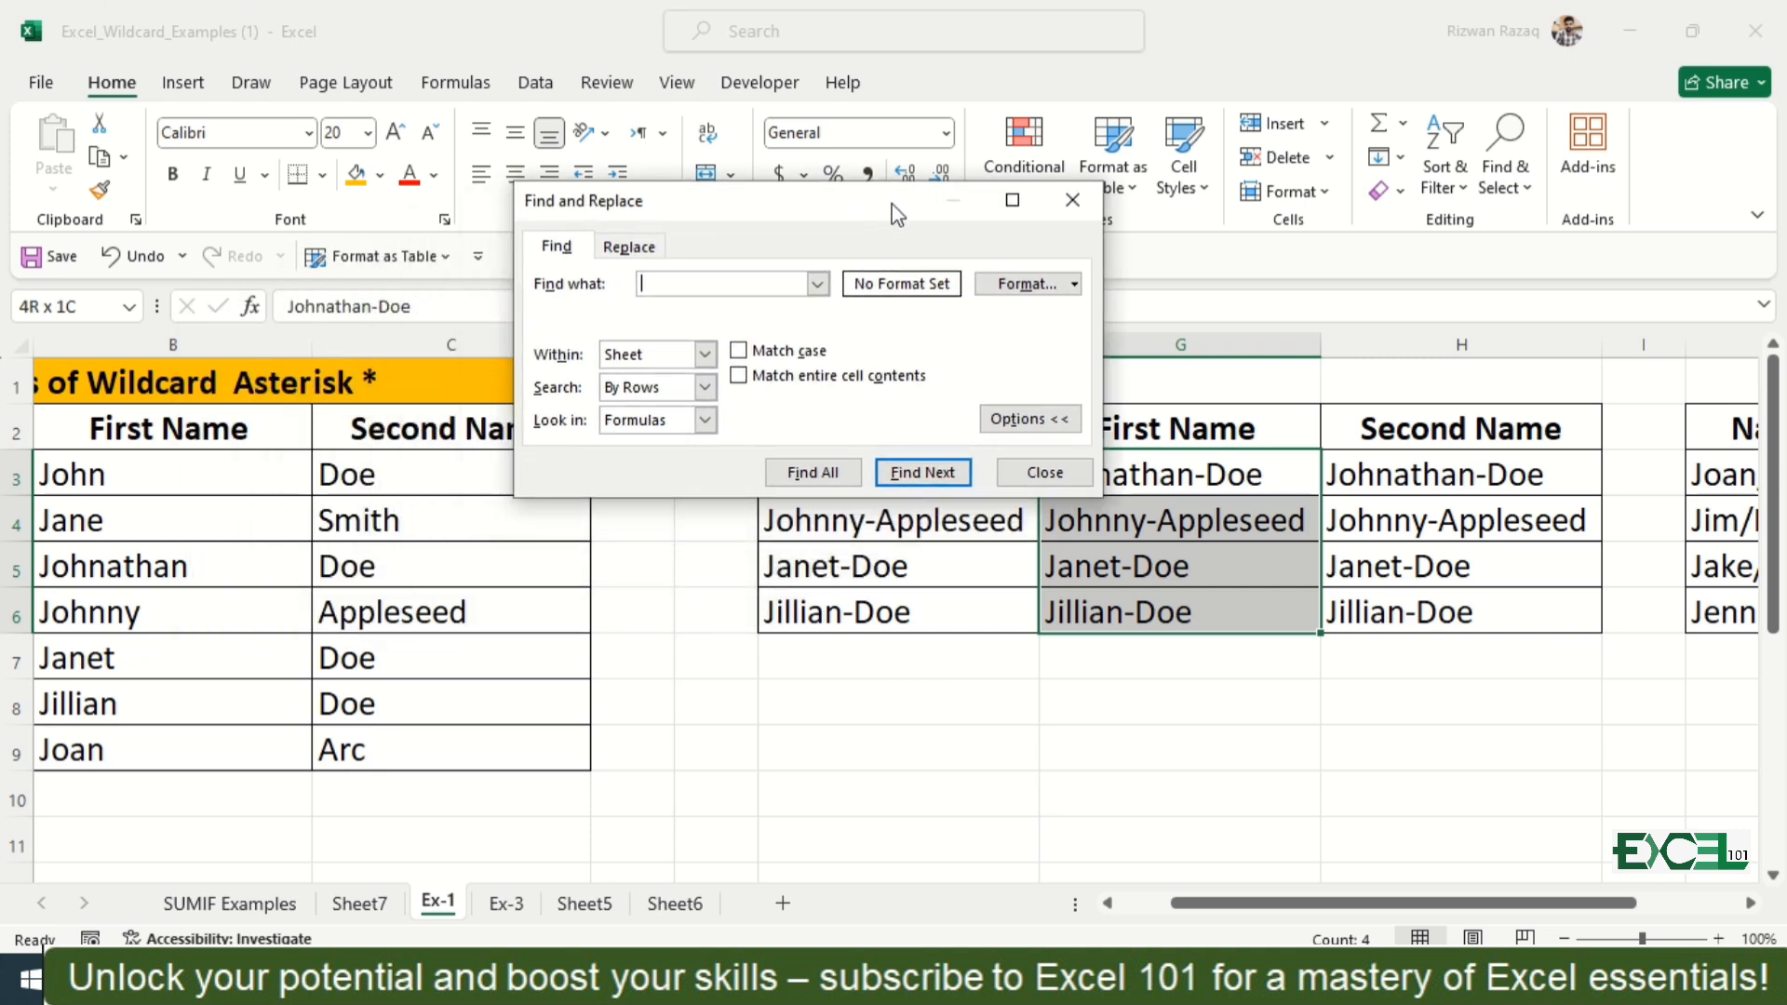
{"action": "left_click_drag", "start_coordinate": [896, 214], "coordinate": [702, 191]}
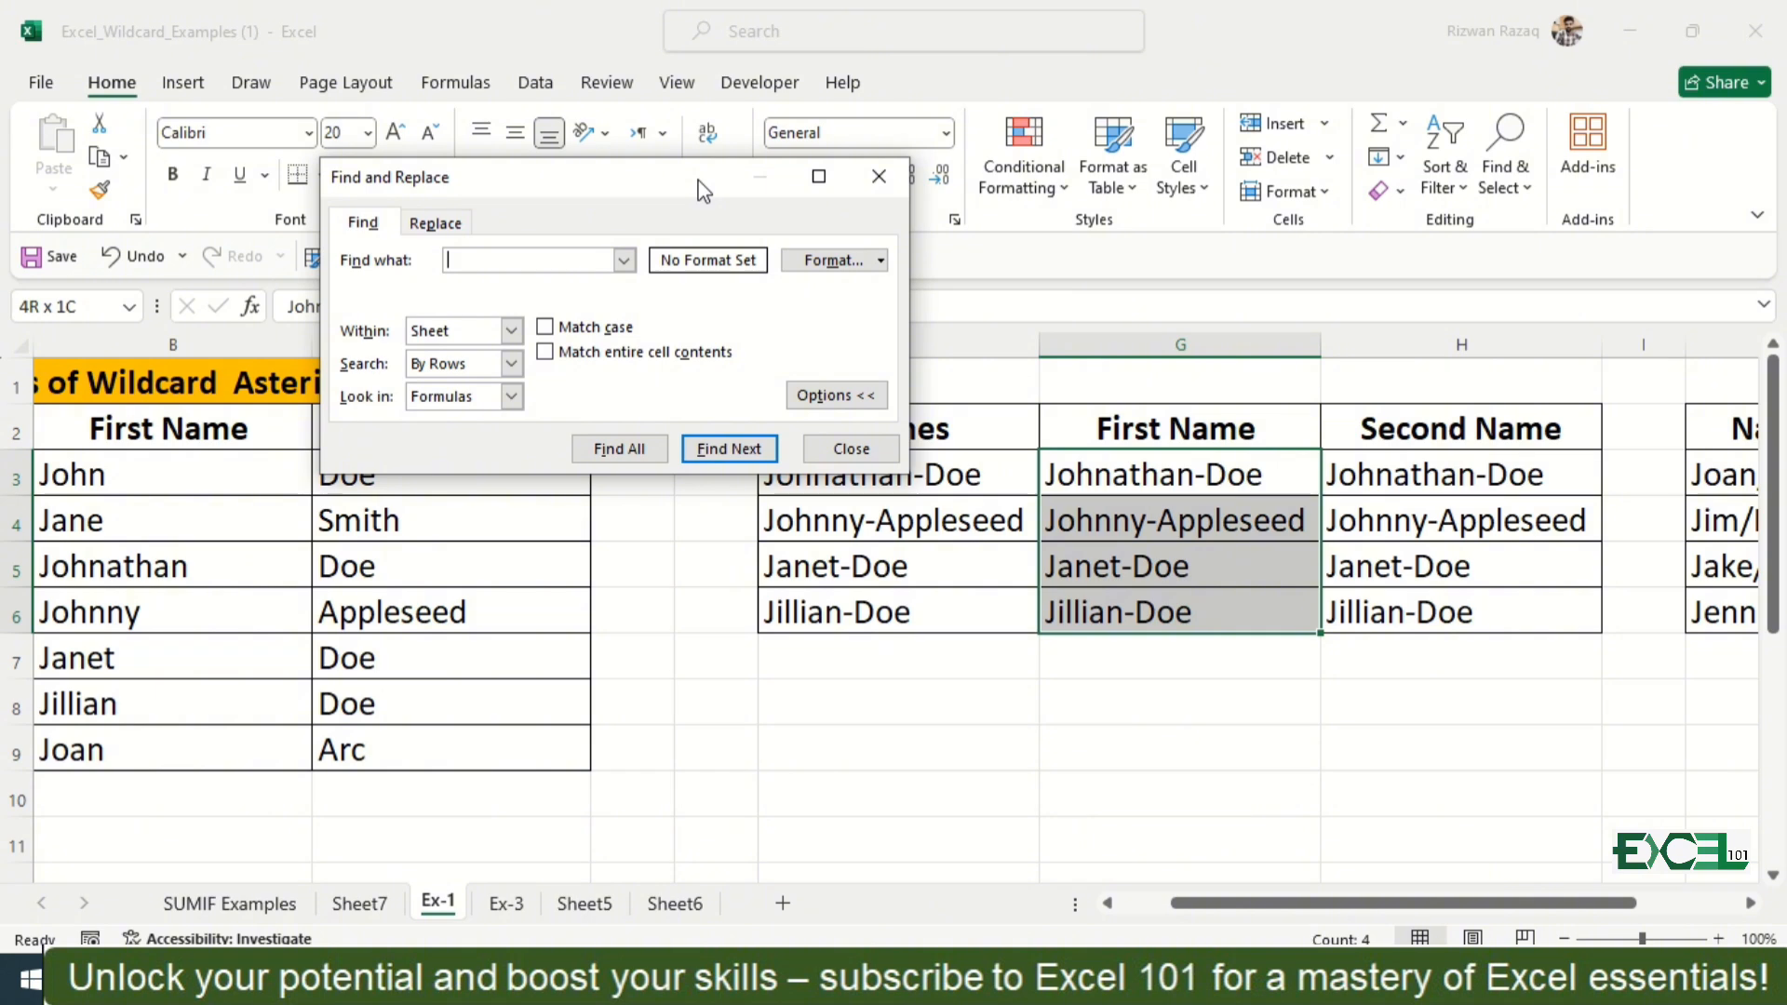
{"action": "type", "text": "-*"}
{"action": "left_click", "coordinate": [447, 225]}
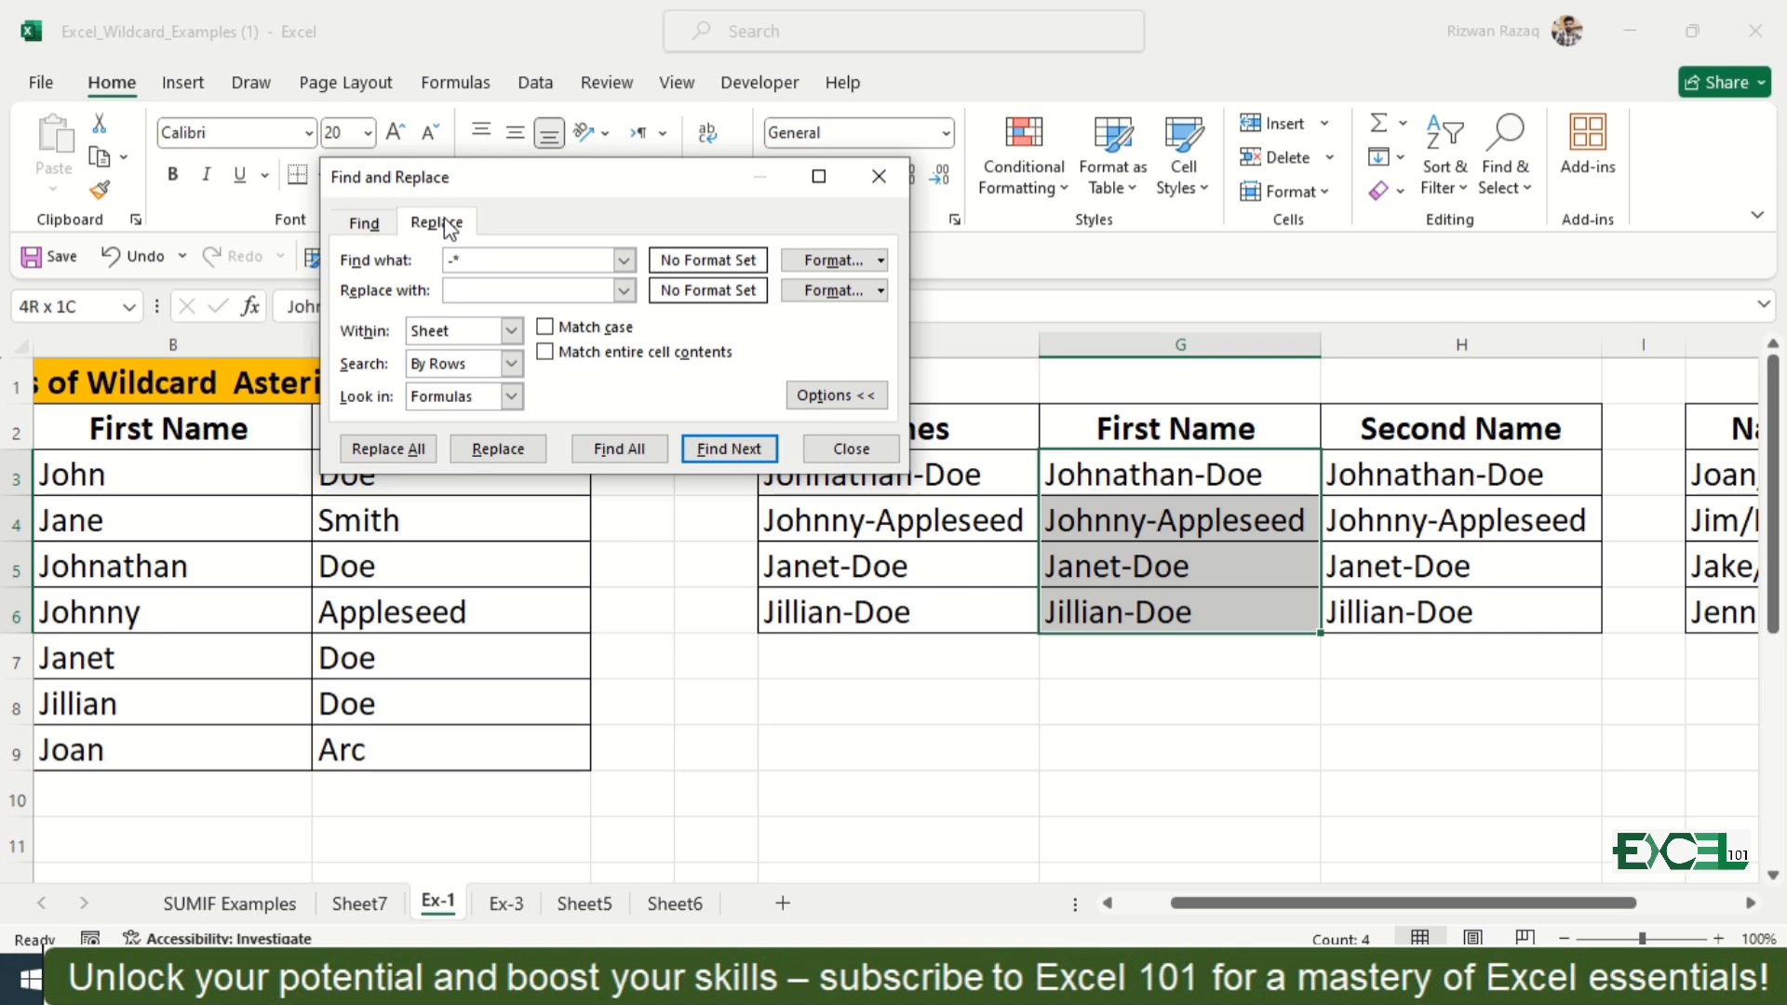
{"action": "left_click", "coordinate": [387, 450]}
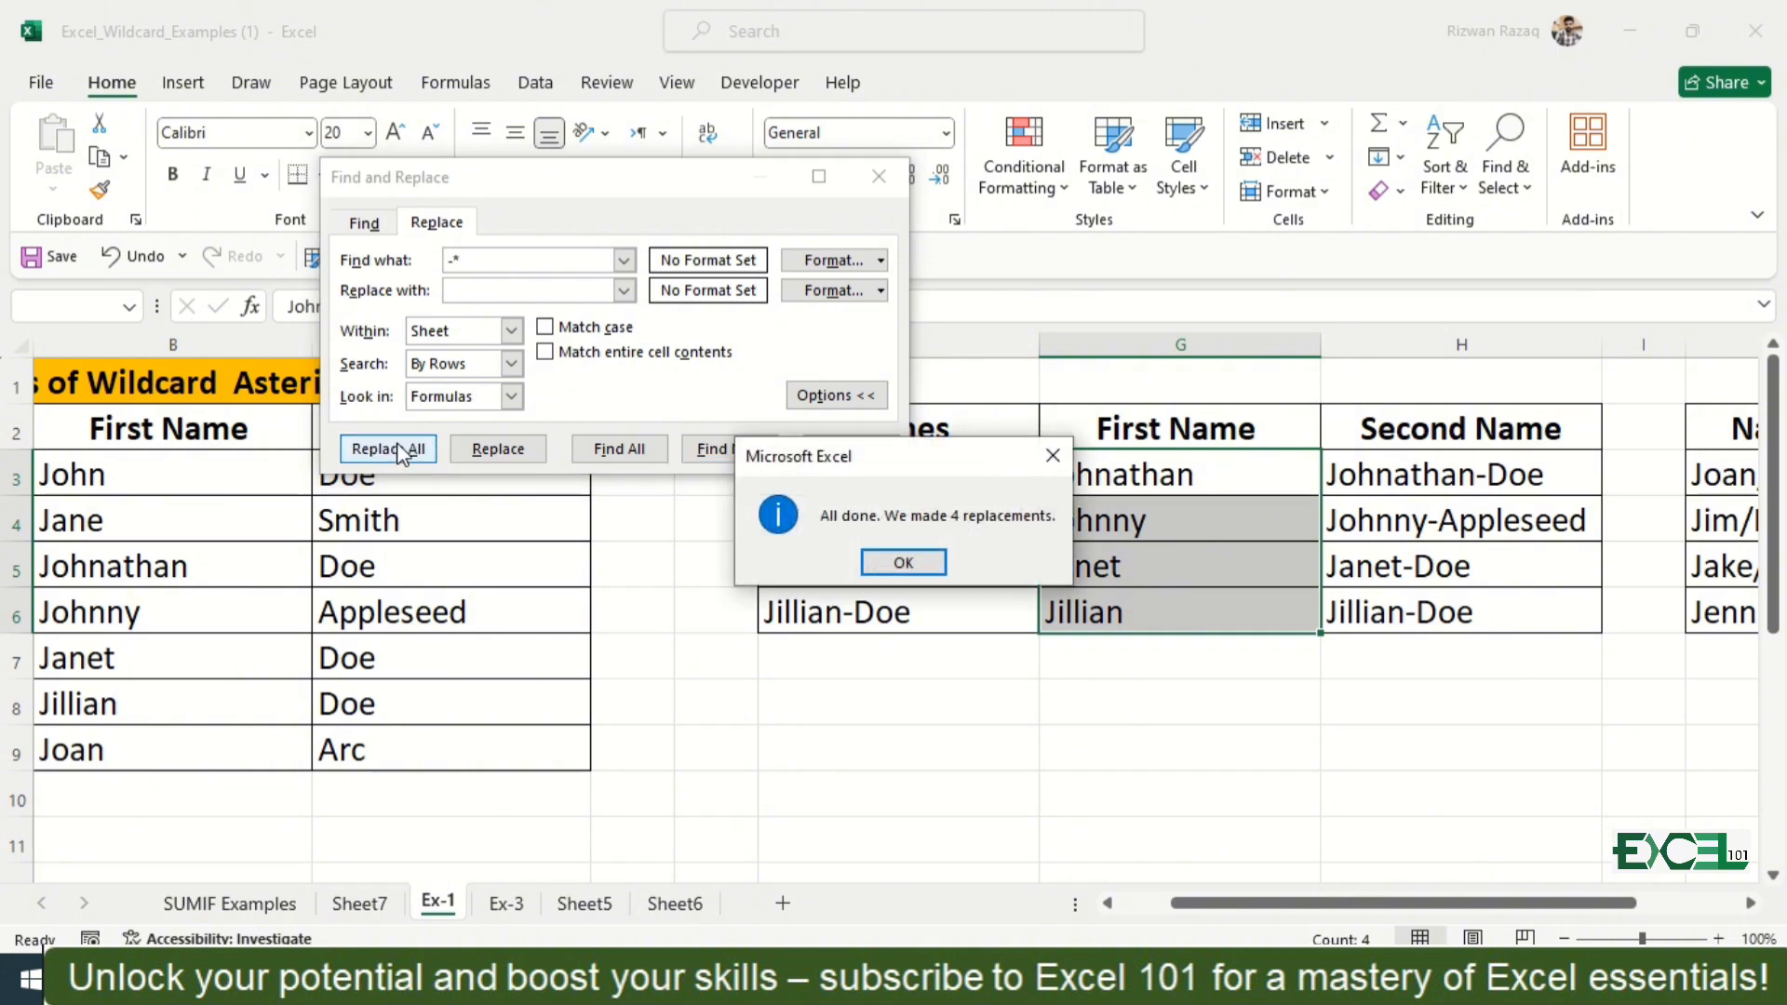
{"action": "left_click", "coordinate": [1053, 455]}
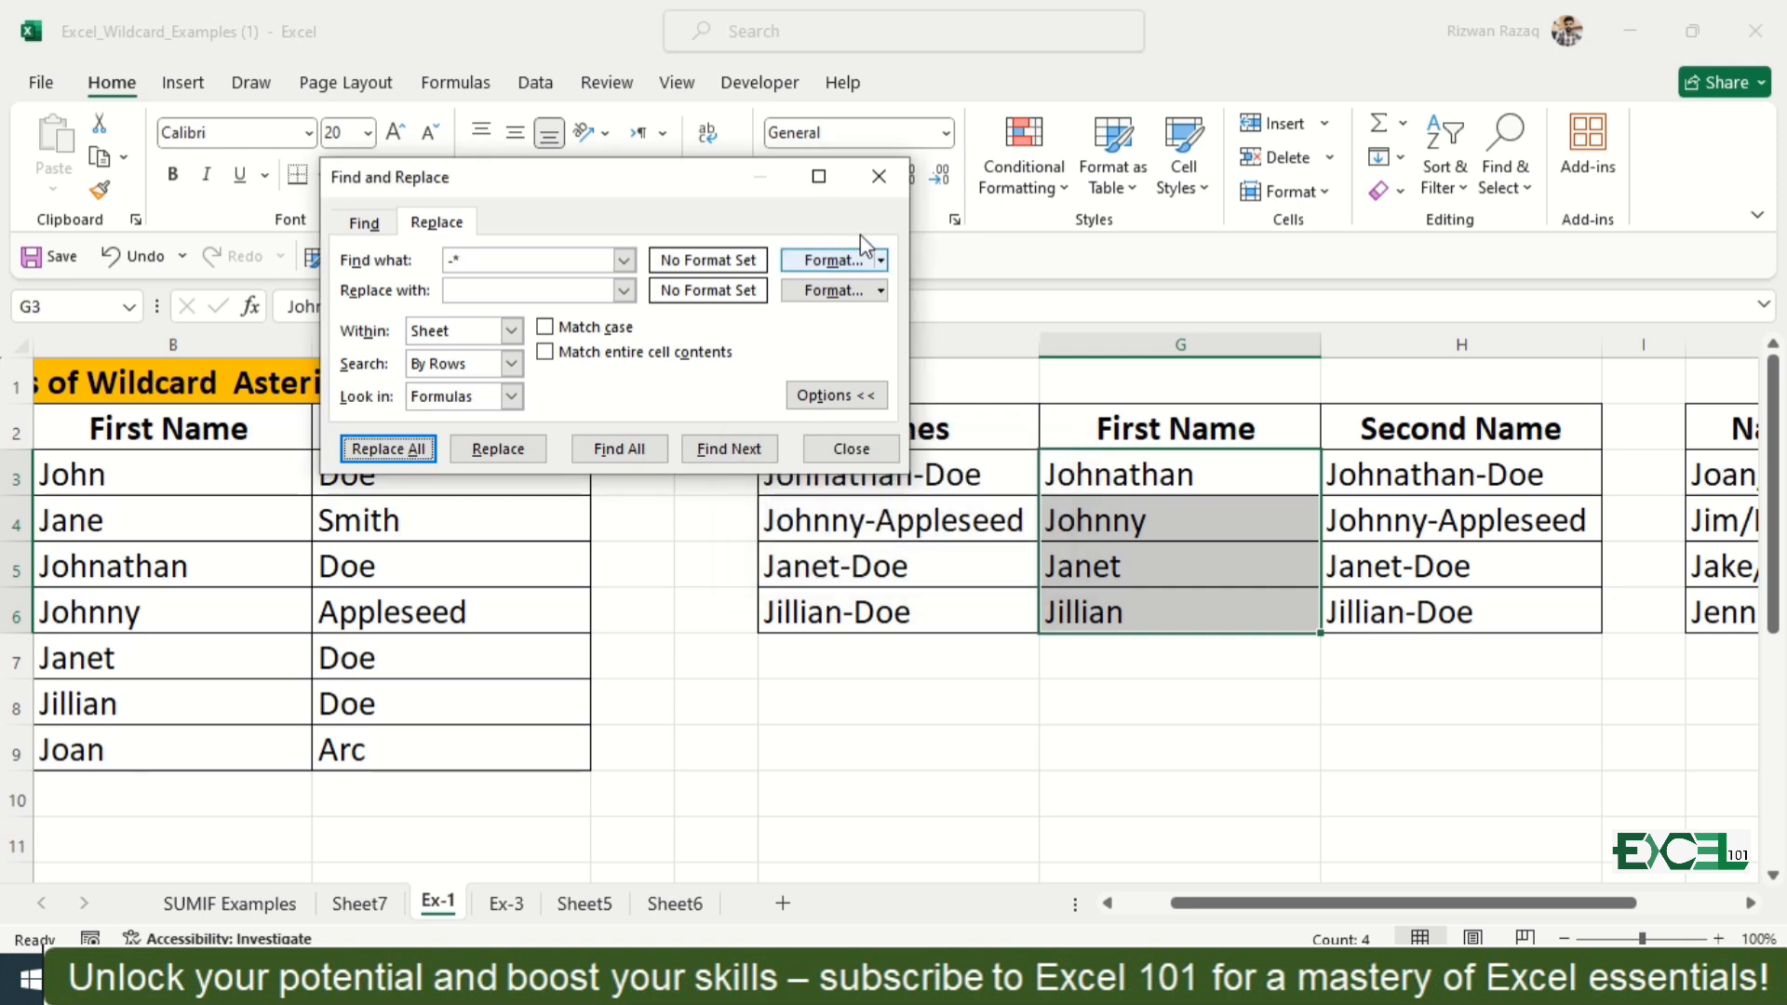
{"action": "left_click", "coordinate": [878, 176]}
Step: Keep only second names in H3:H6 by replacing all matches of "*-" with nothing
{"action": "key", "text": "Right"}
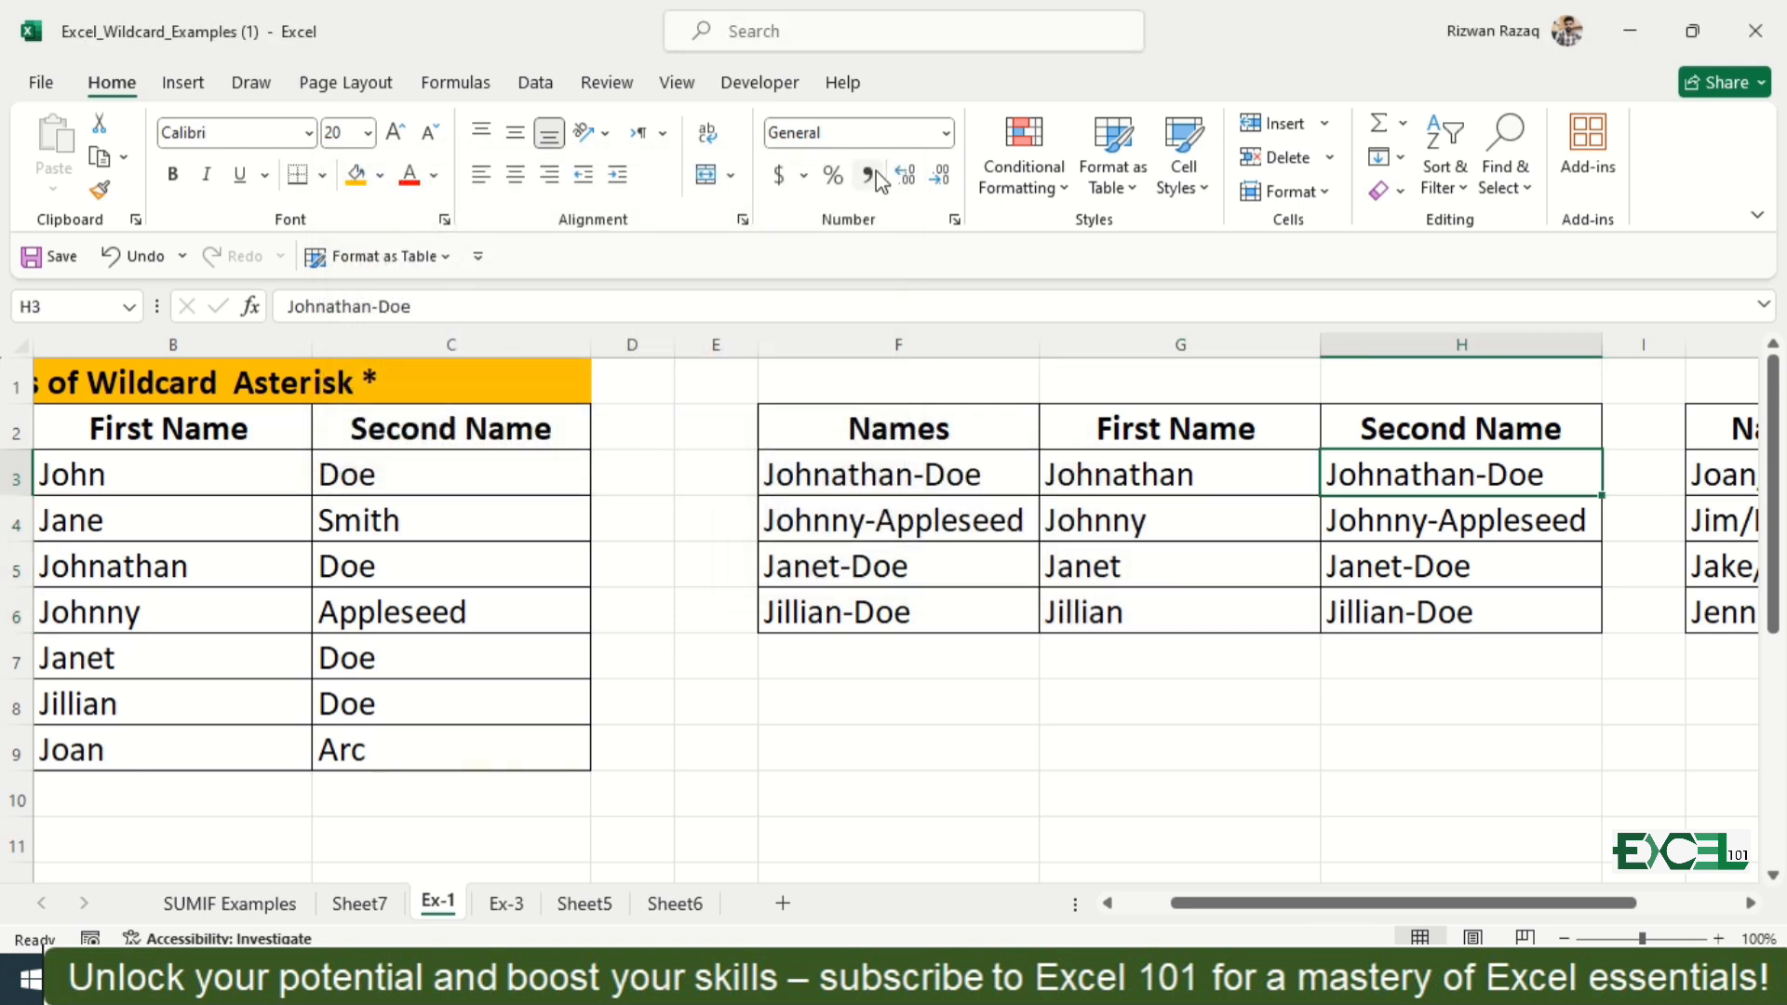
{"action": "key", "text": "shift+Down"}
{"action": "key", "text": "shift+Down"}
{"action": "key", "text": "shift+Down"}
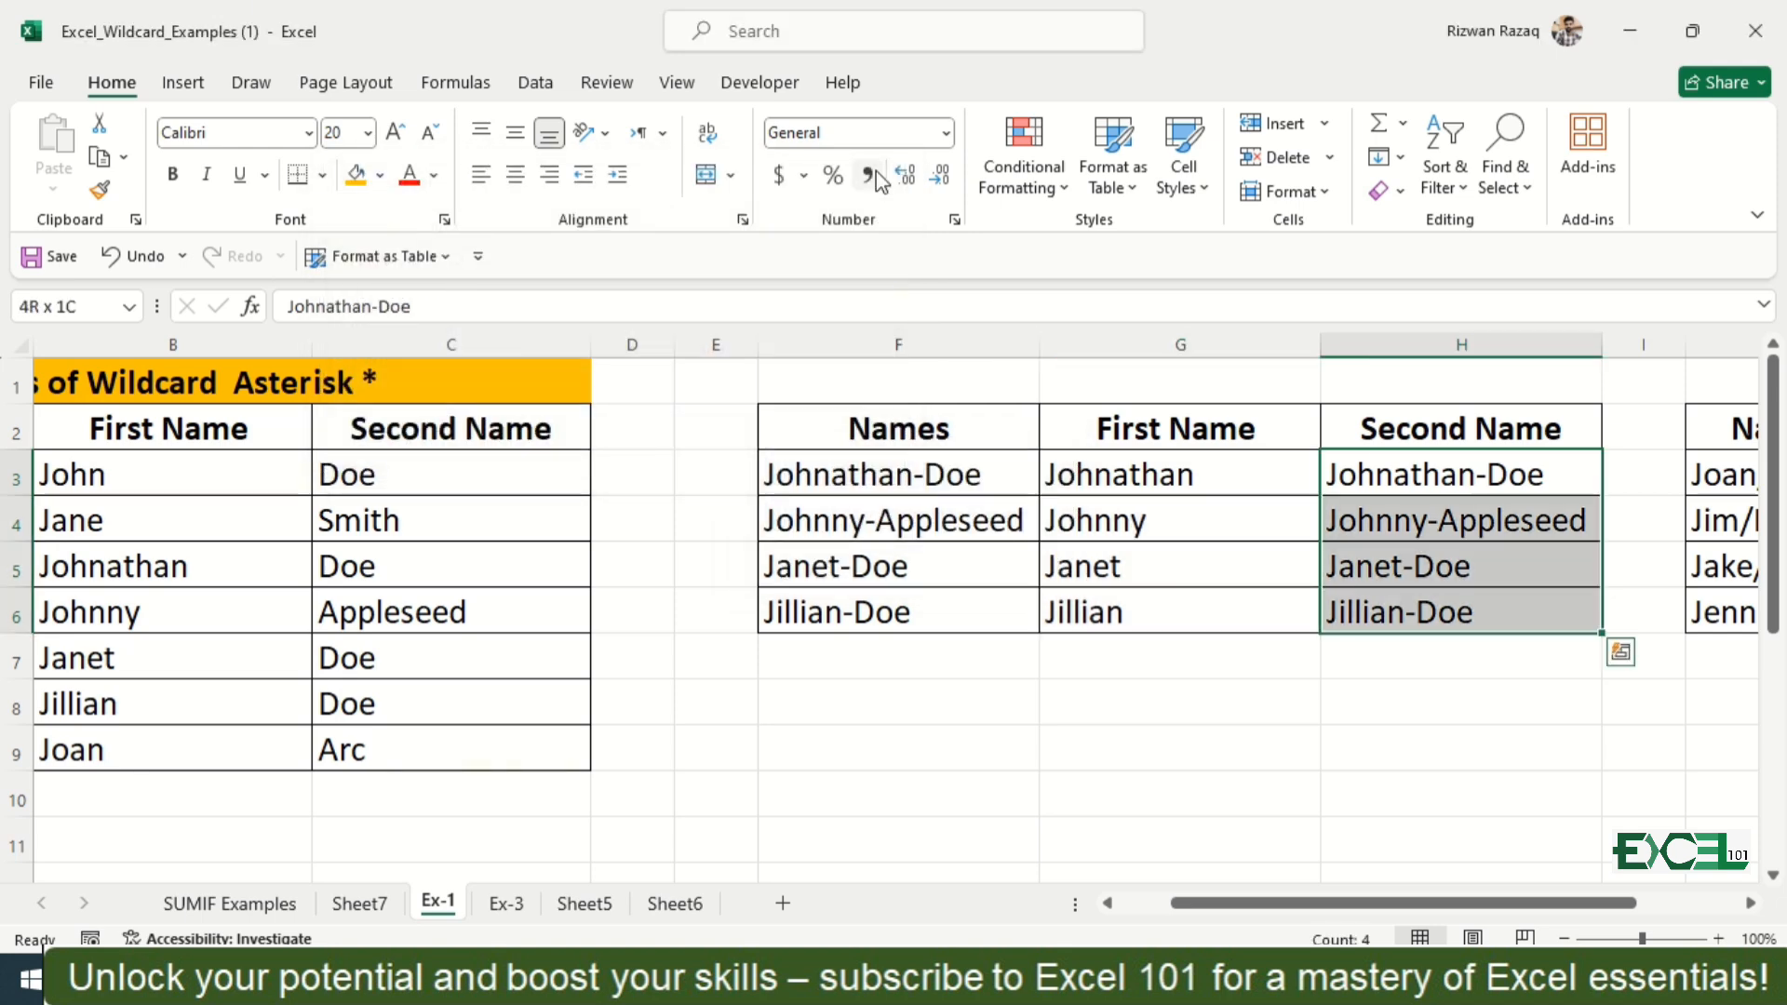
{"action": "key", "text": "ctrl+f"}
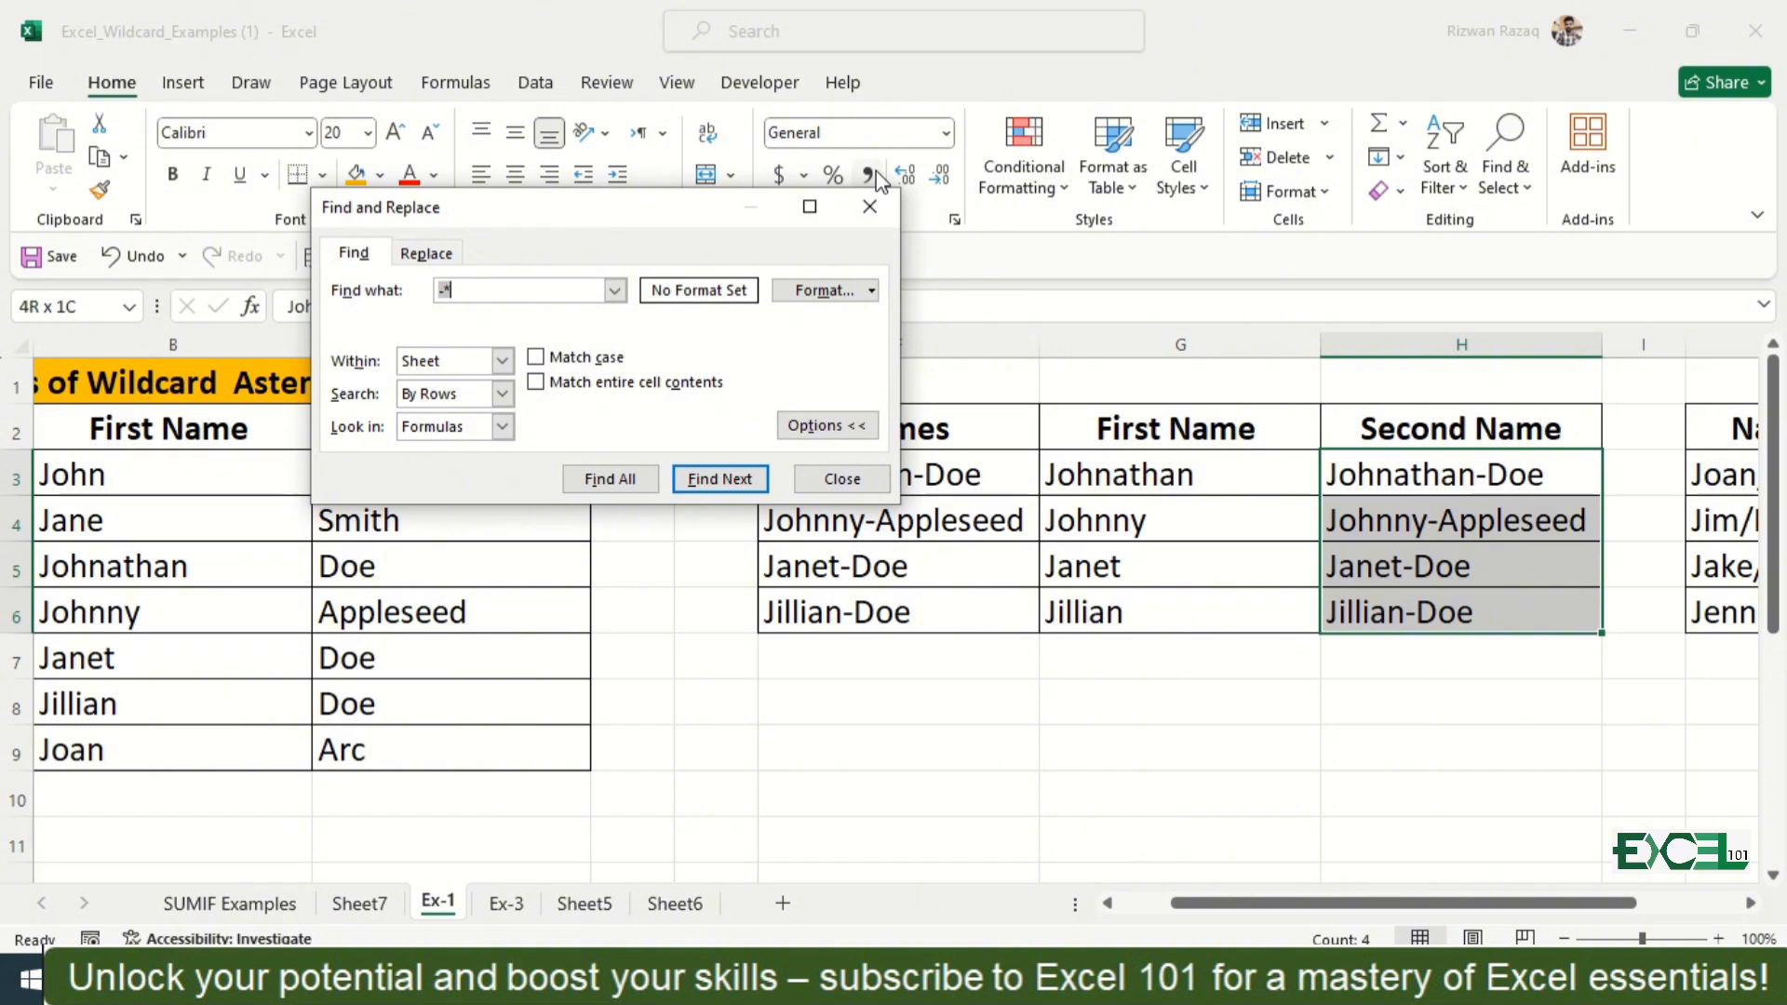
{"action": "key", "text": "BackSpace"}
{"action": "type", "text": "*-"}
{"action": "left_click", "coordinate": [437, 258]}
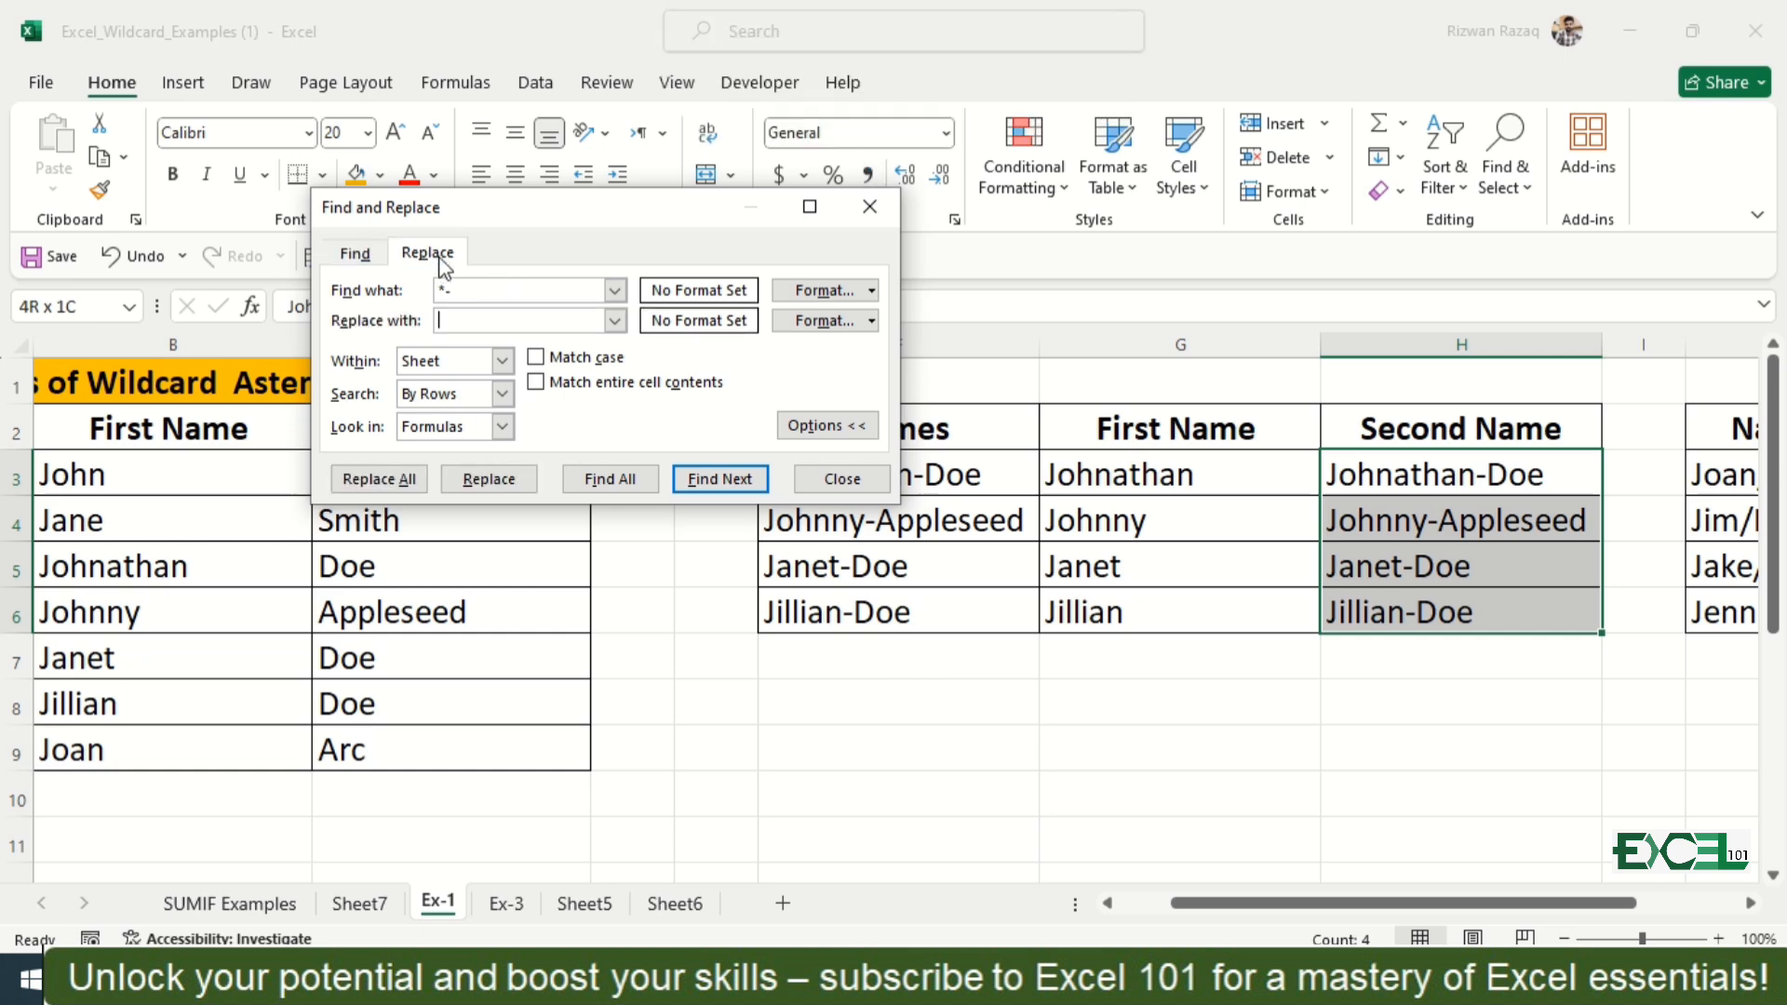
{"action": "left_click", "coordinate": [374, 477]}
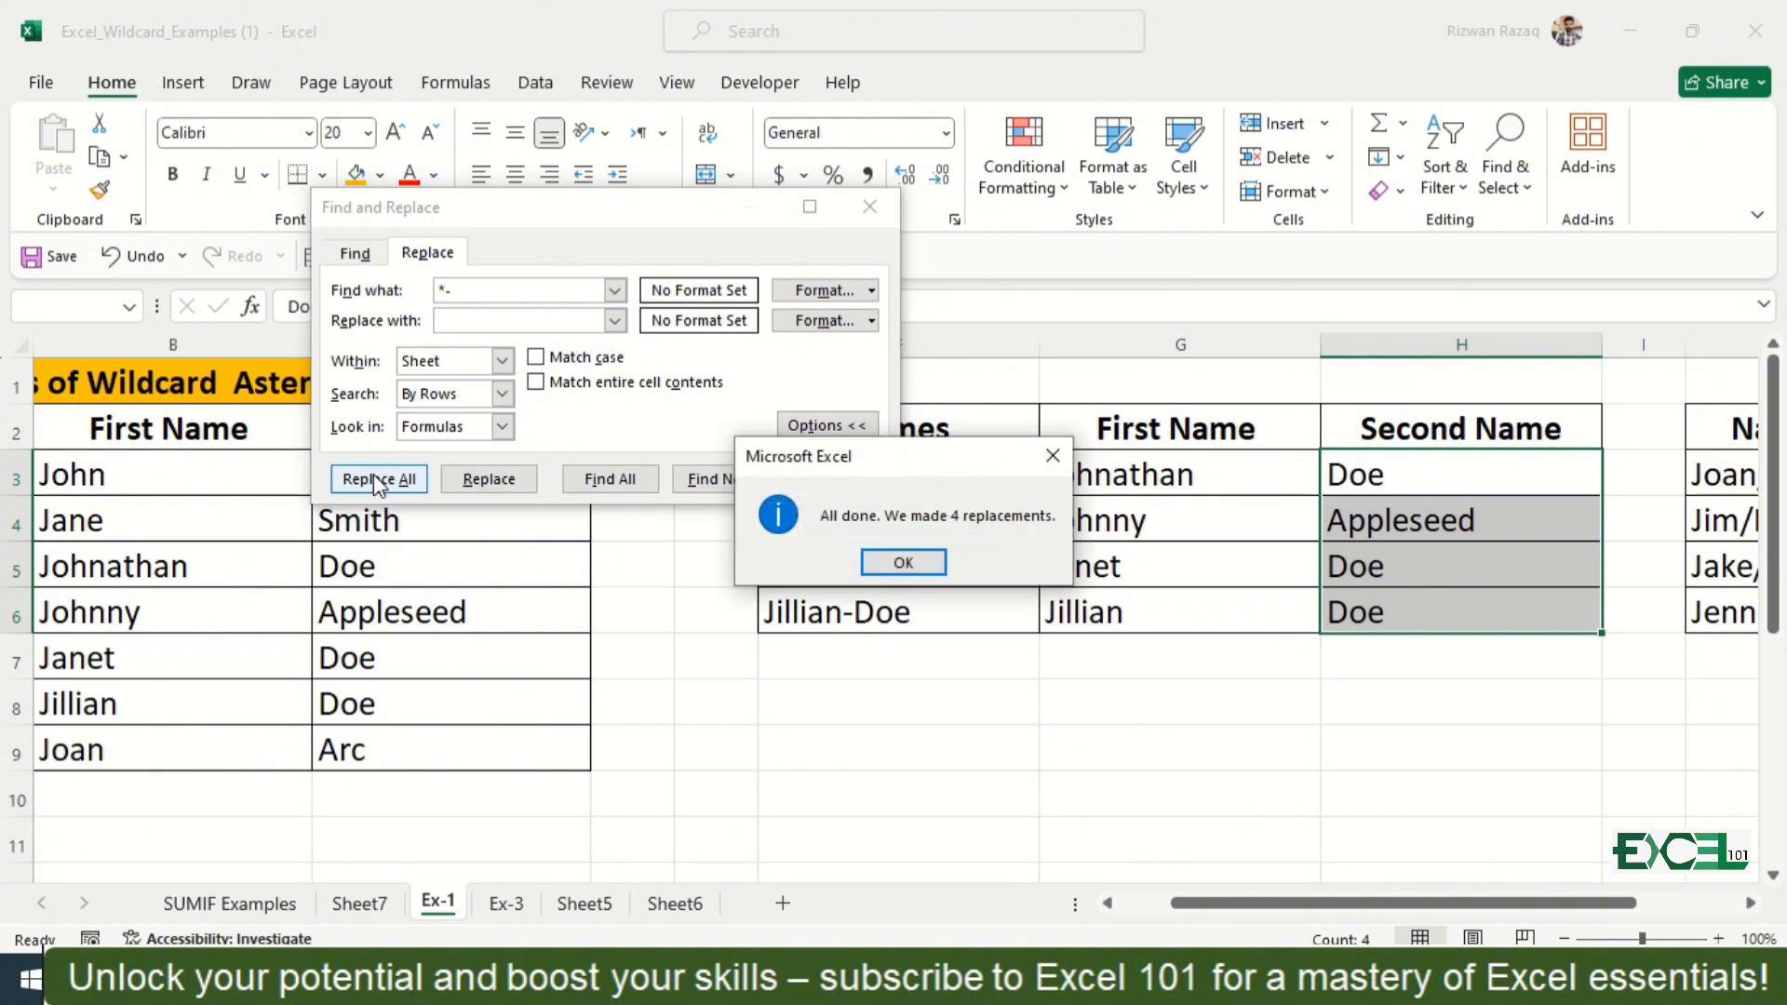
{"action": "left_click", "coordinate": [879, 559]}
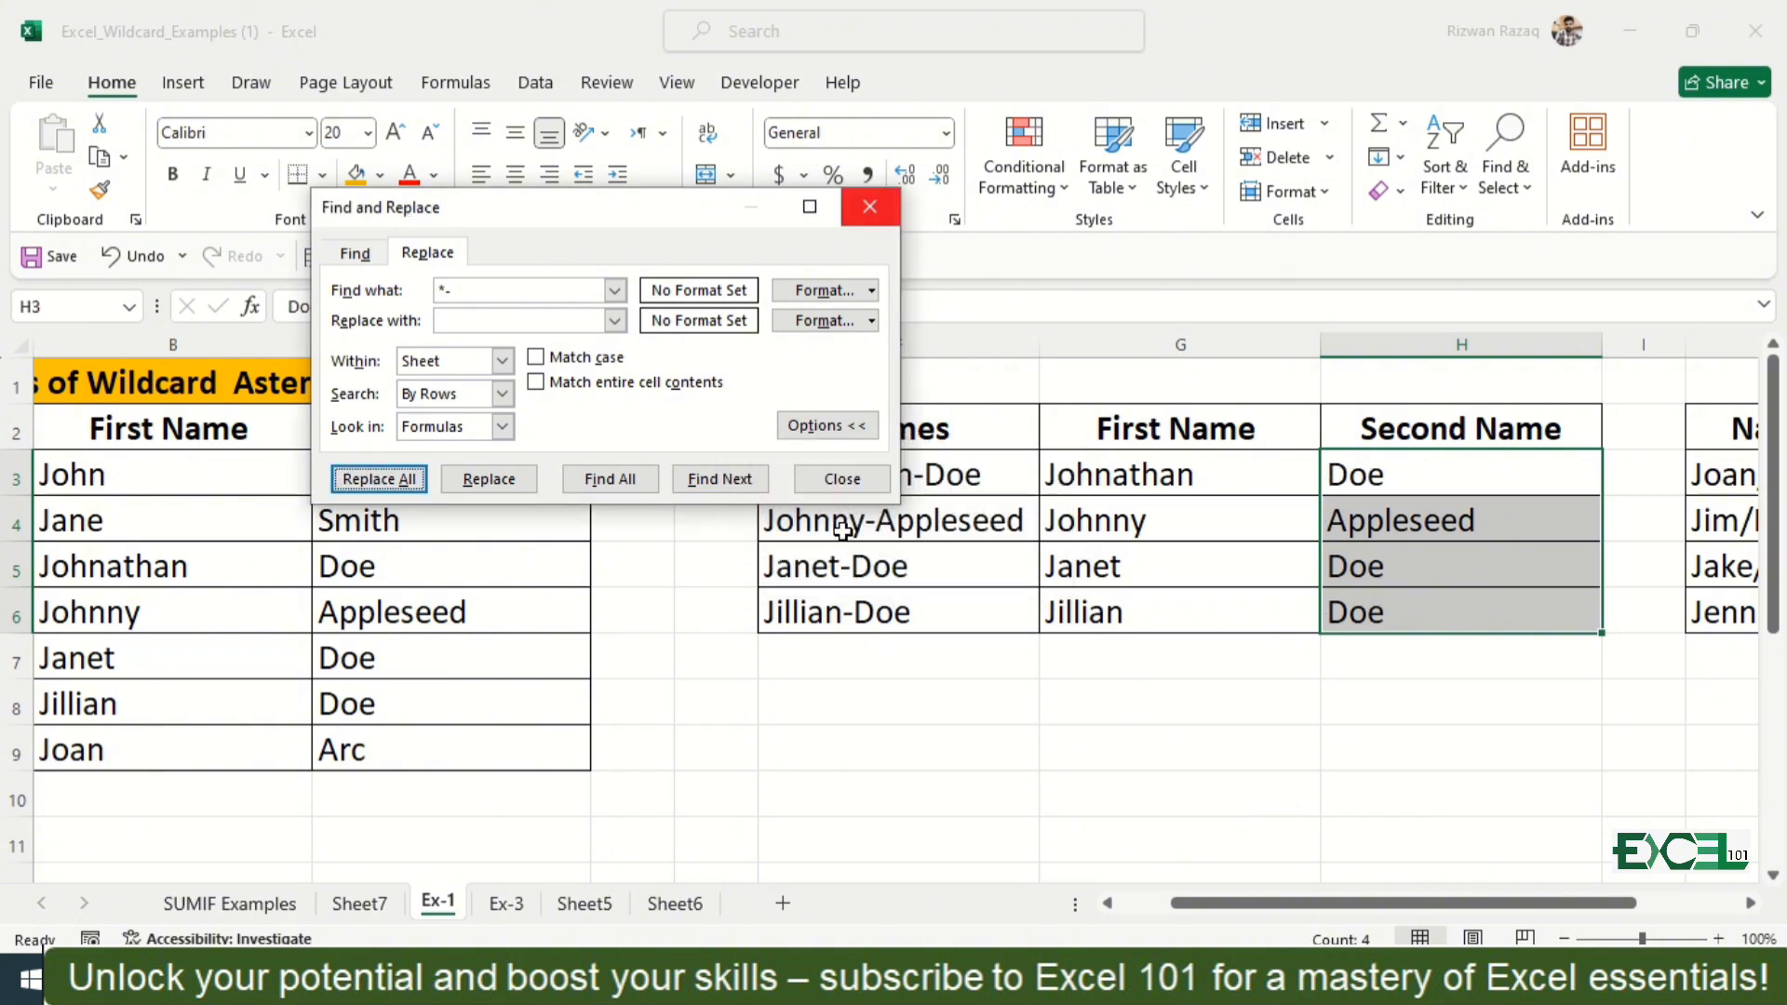
{"action": "left_click", "coordinate": [841, 478]}
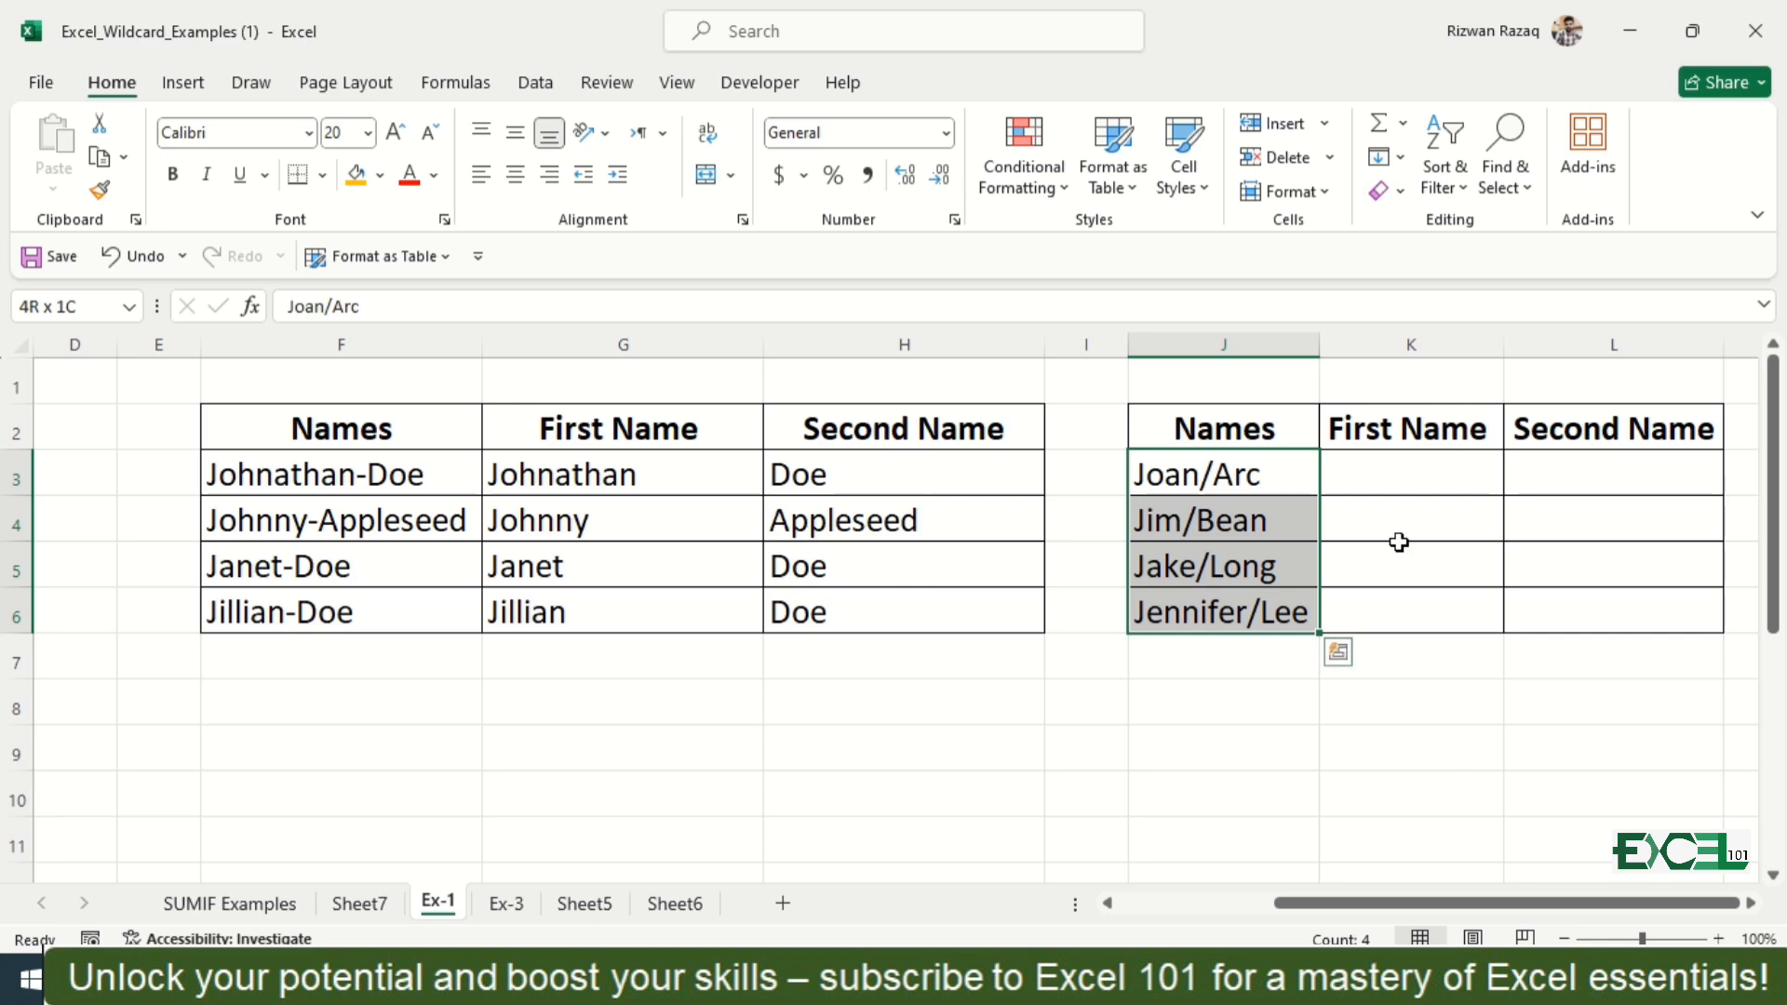
Step: Fill the names in J3:J6 across into columns K and L, and reduce K3:K6 to first names by replacing all "/*" with nothing
{"action": "left_click_drag", "start_coordinate": [1324, 633], "coordinate": [1659, 586]}
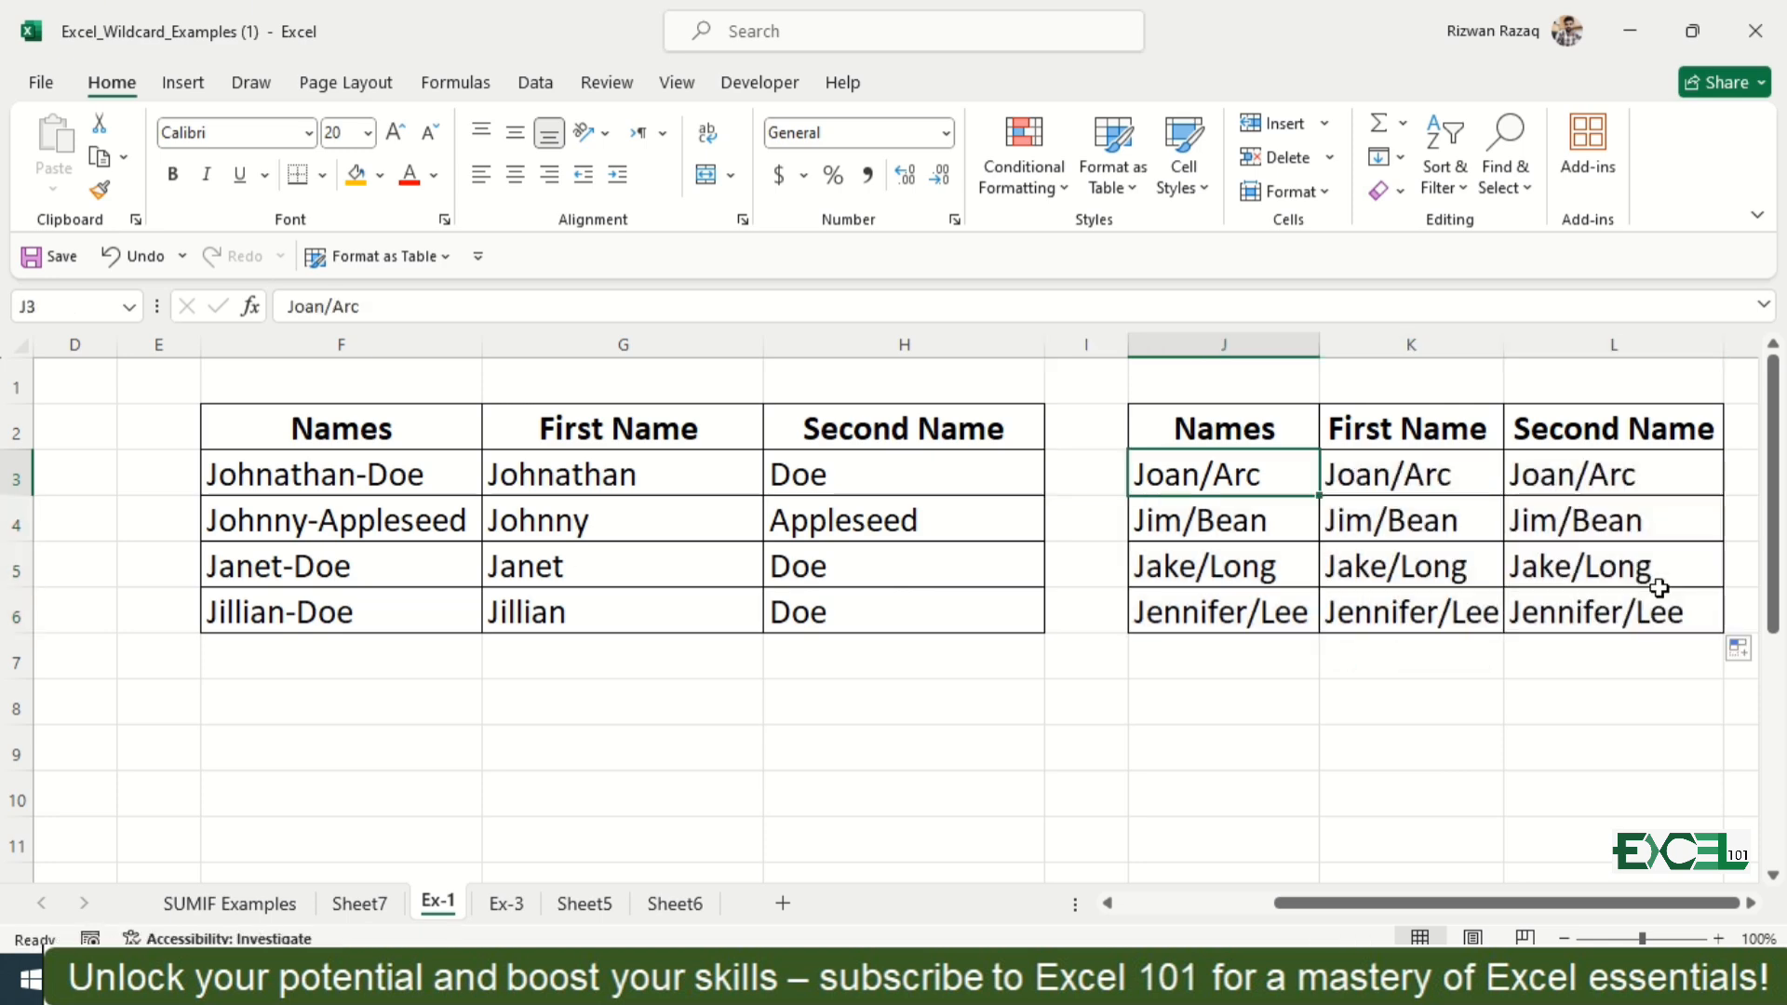
{"action": "key", "text": "Right"}
{"action": "key", "text": "ctrl+shift+Down"}
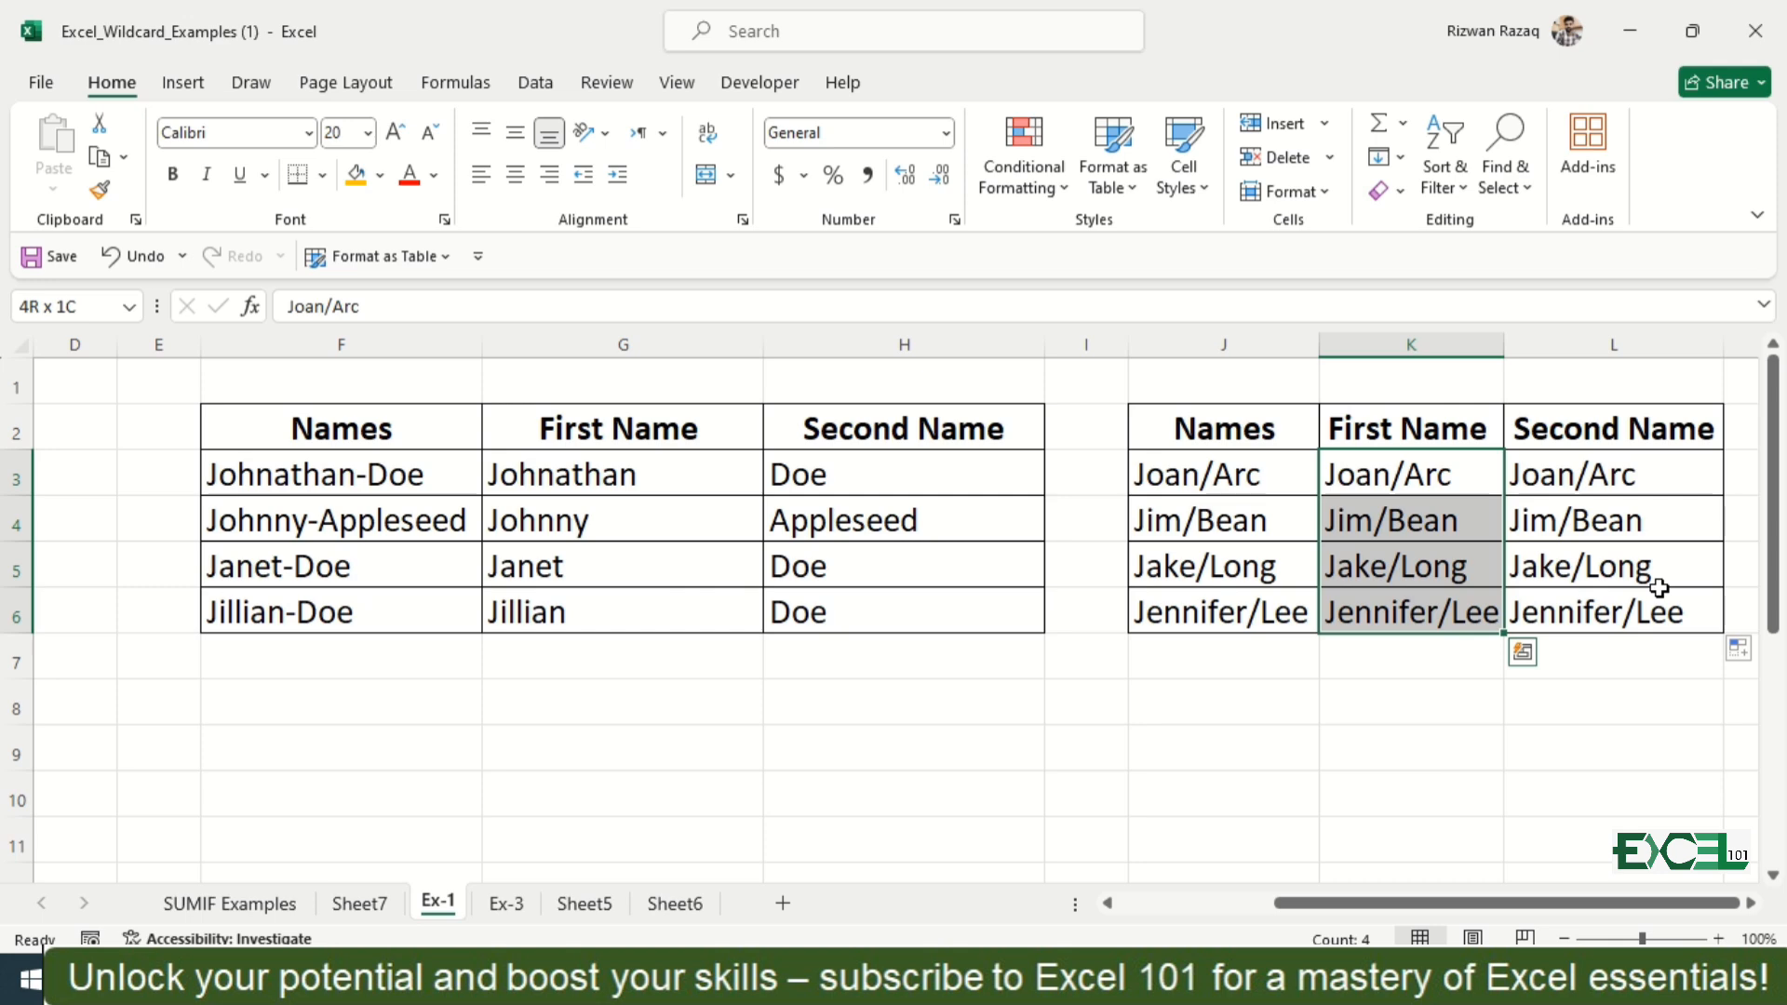
{"action": "key", "text": "ctrl+f"}
{"action": "key", "text": "BackSpace"}
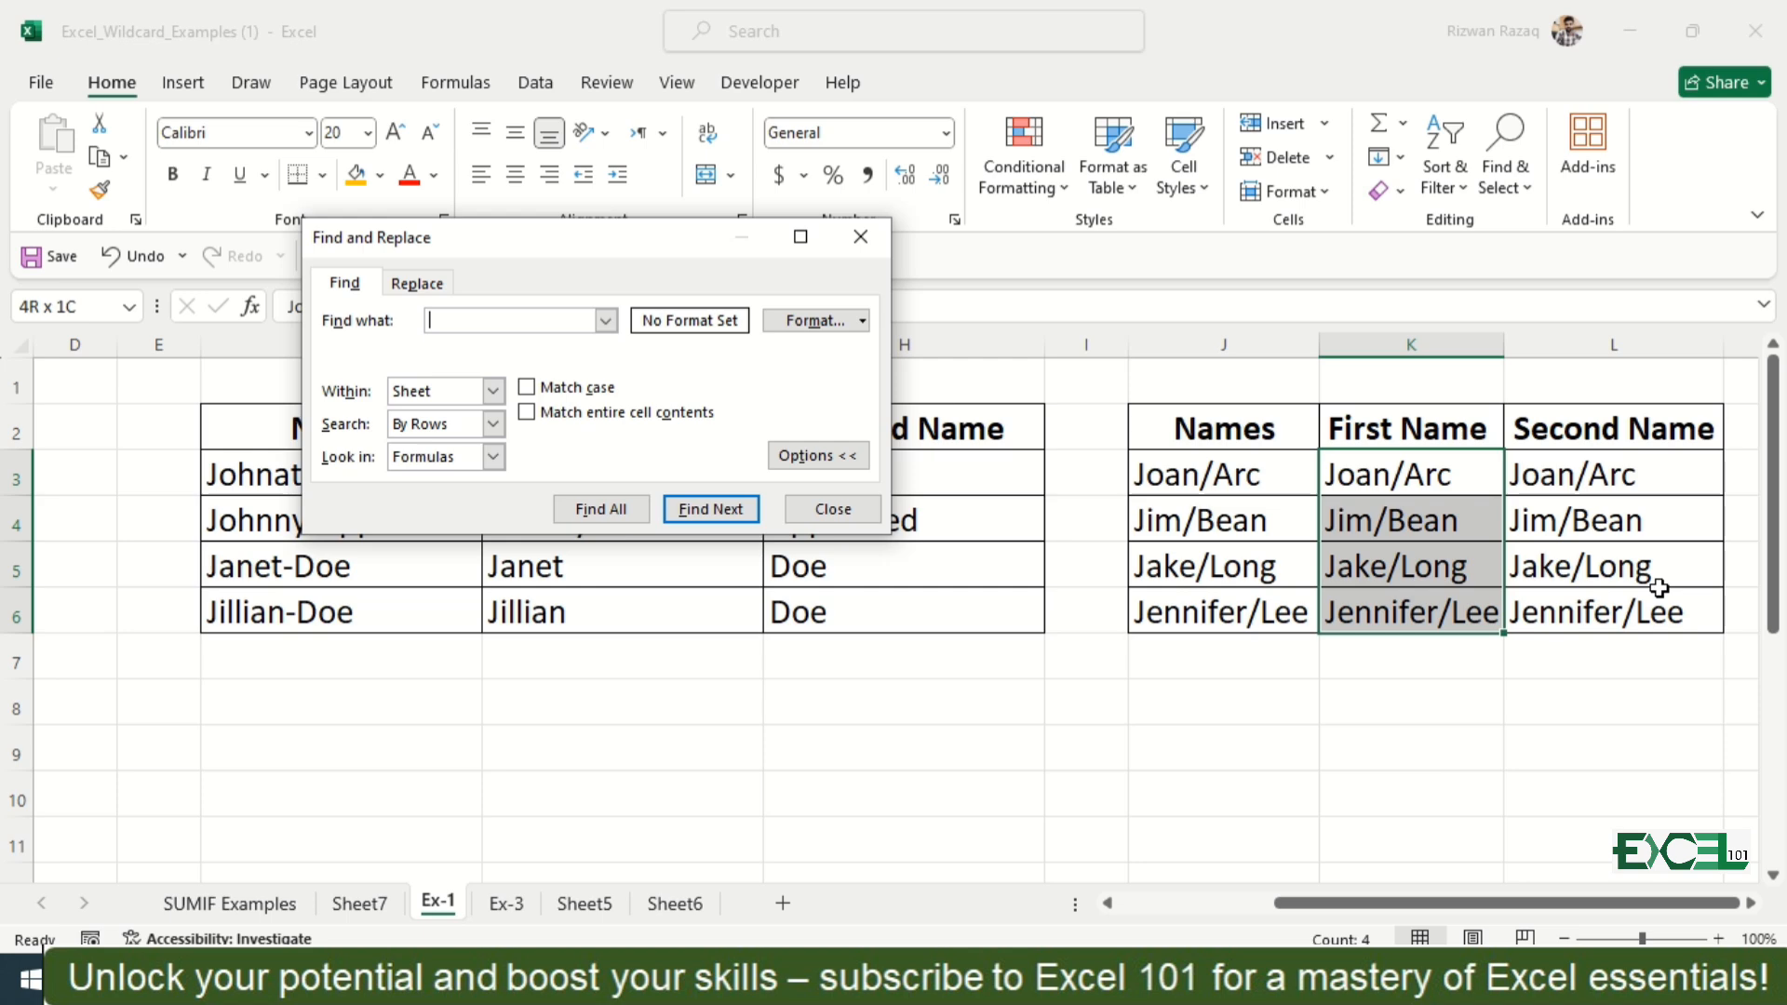
{"action": "type", "text": "/*"}
{"action": "left_click", "coordinate": [417, 283]}
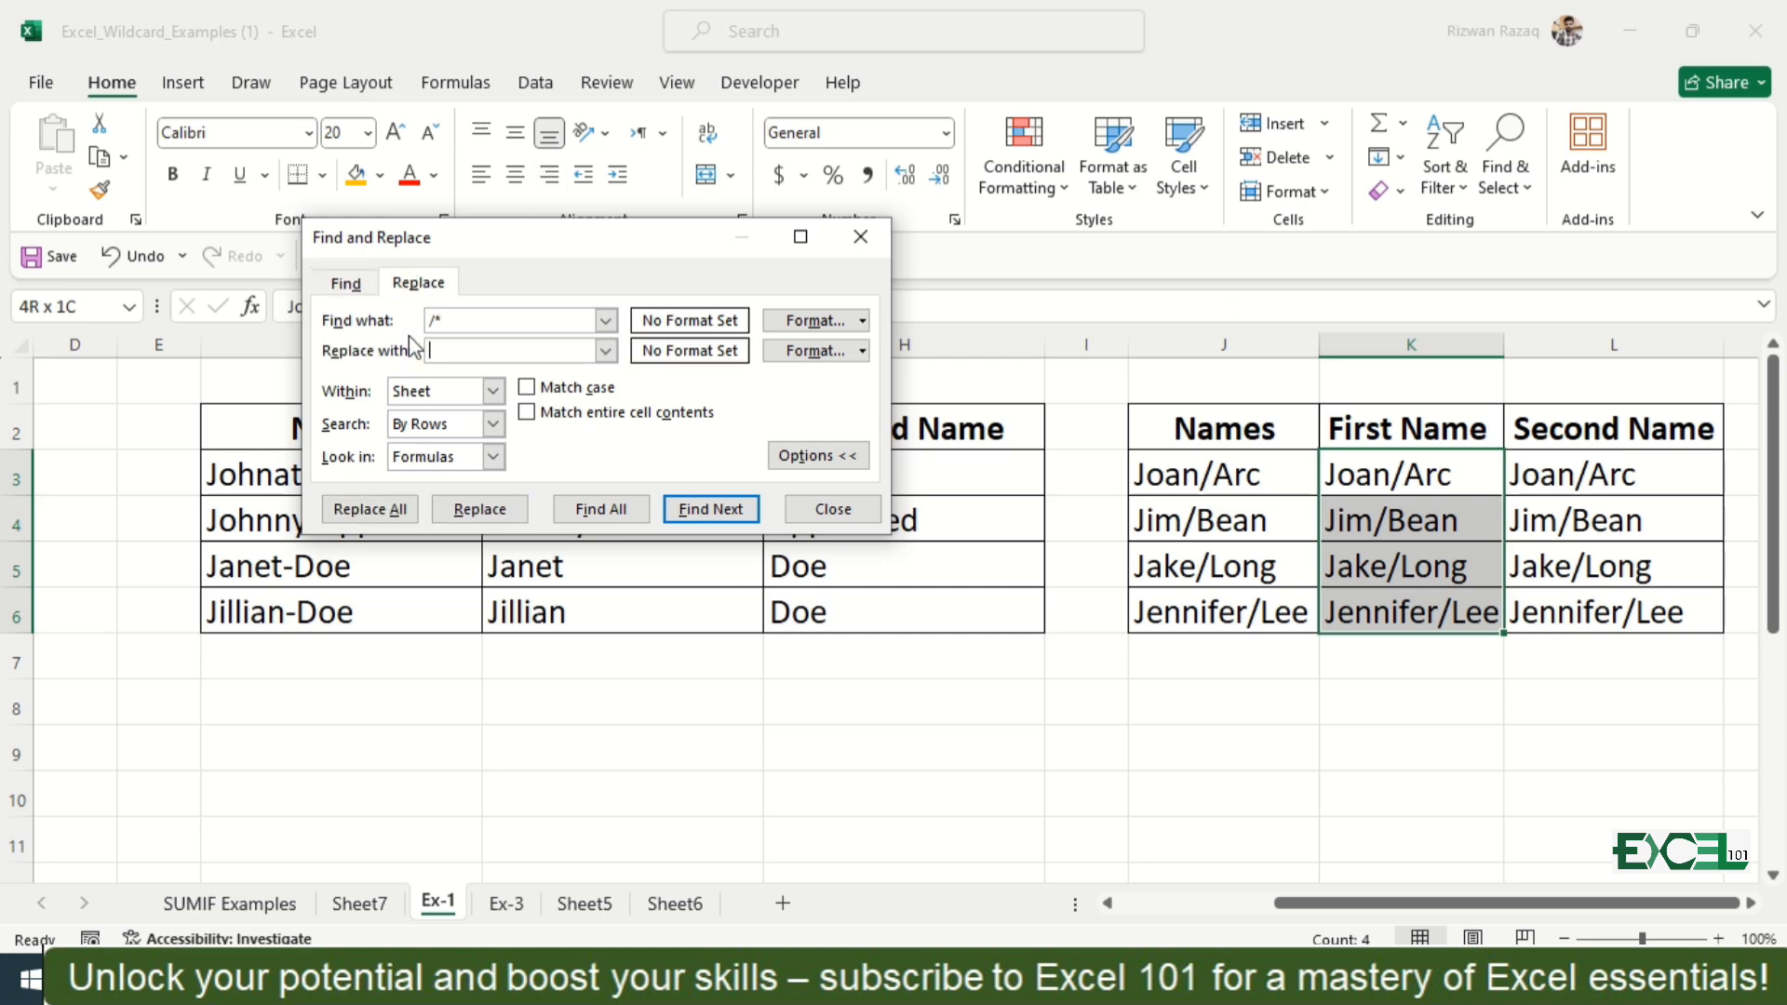
{"action": "left_click", "coordinate": [371, 509]}
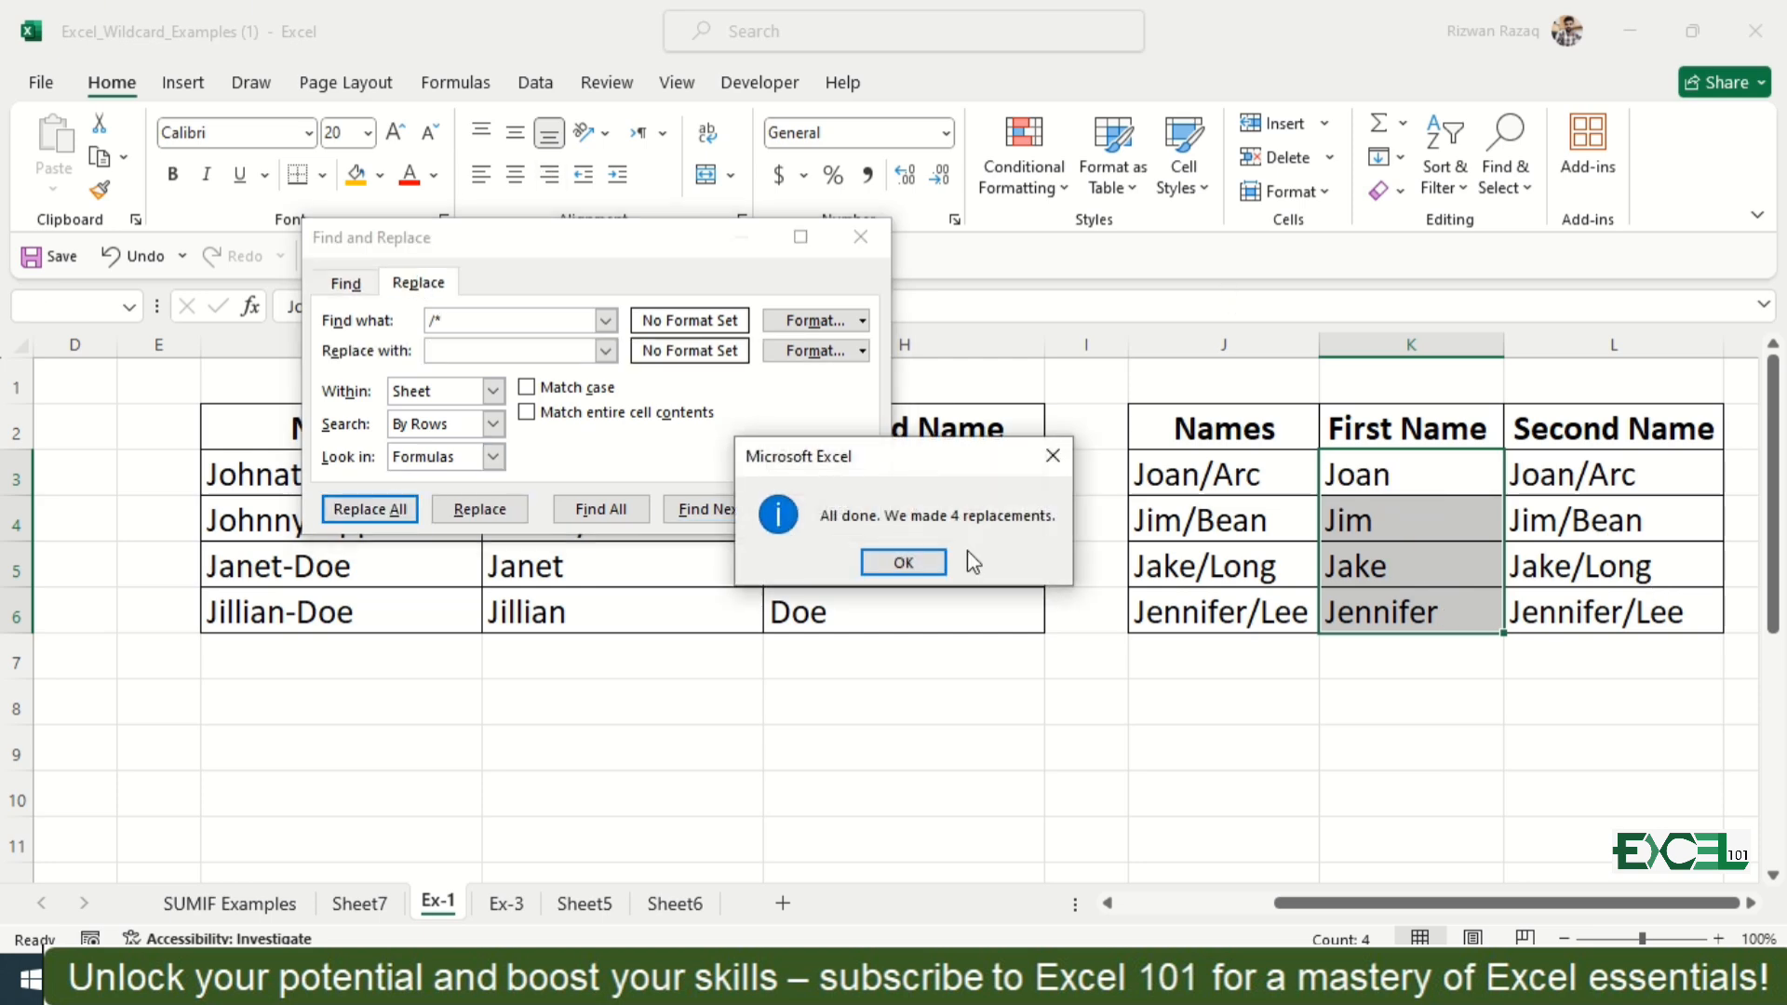
{"action": "left_click", "coordinate": [909, 563]}
{"action": "left_click", "coordinate": [831, 509]}
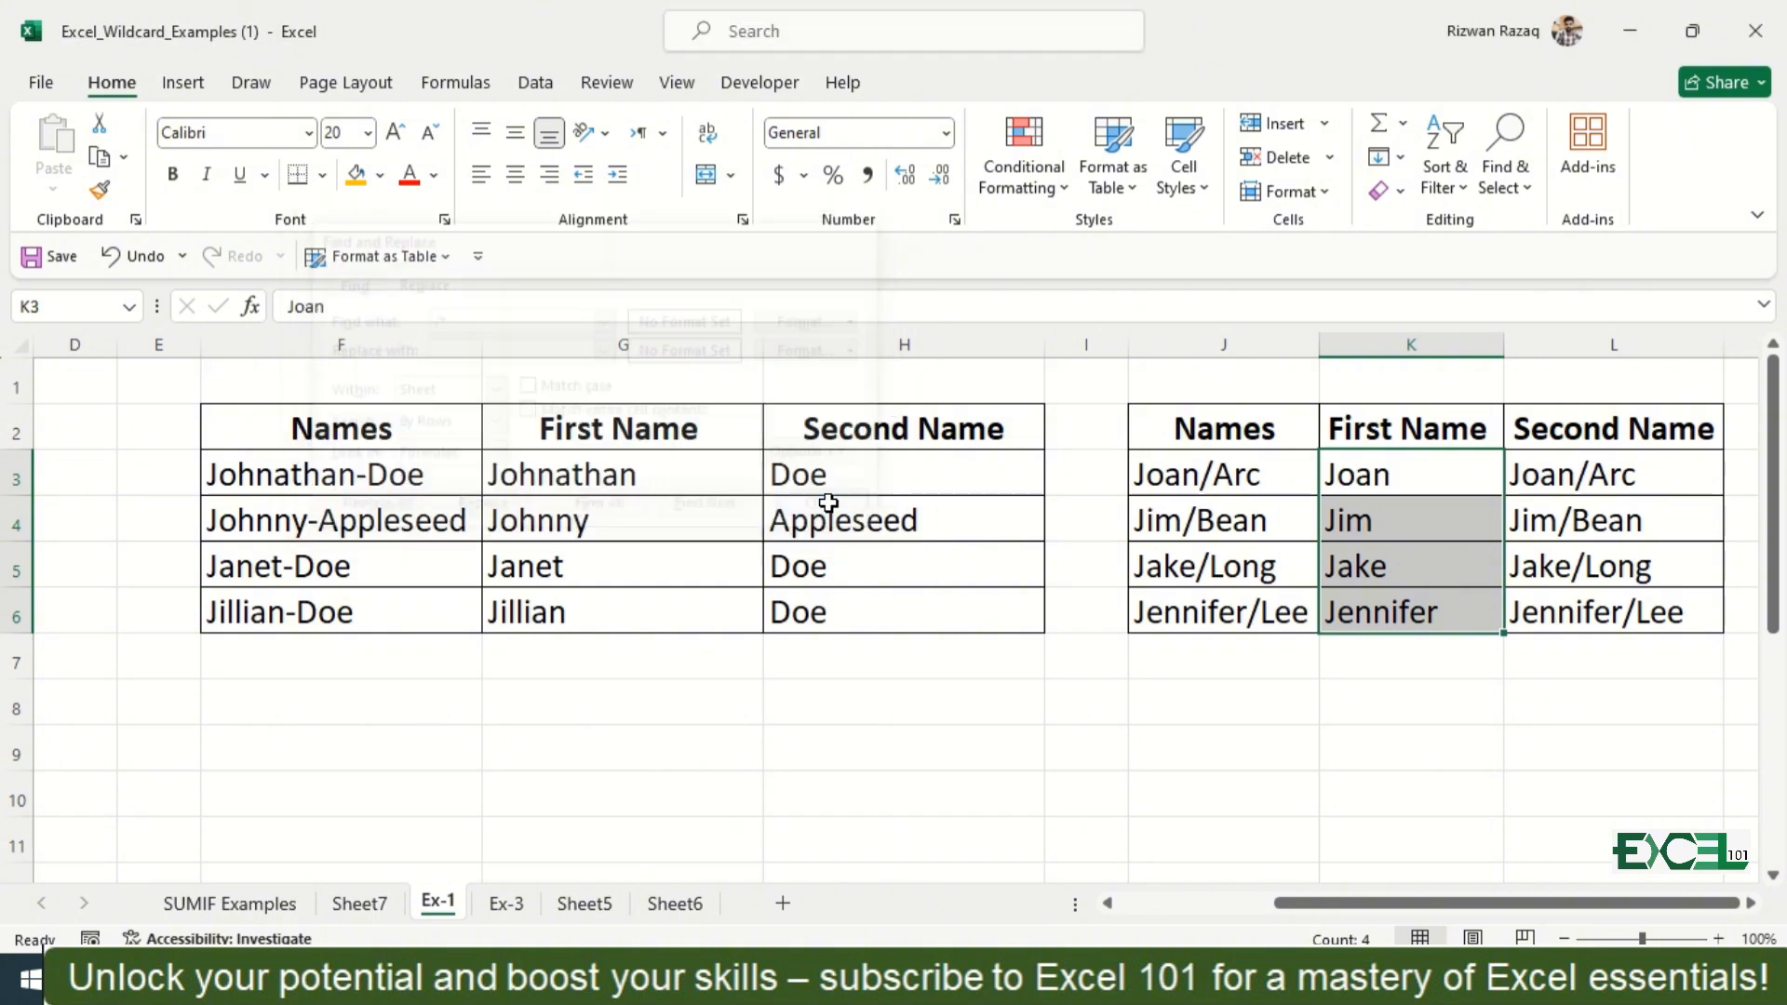
Step: Keep only second names in L3:L6 by replacing all matches of "*/" with nothing
{"action": "key", "text": "Right"}
{"action": "key", "text": "ctrl+shift+Down"}
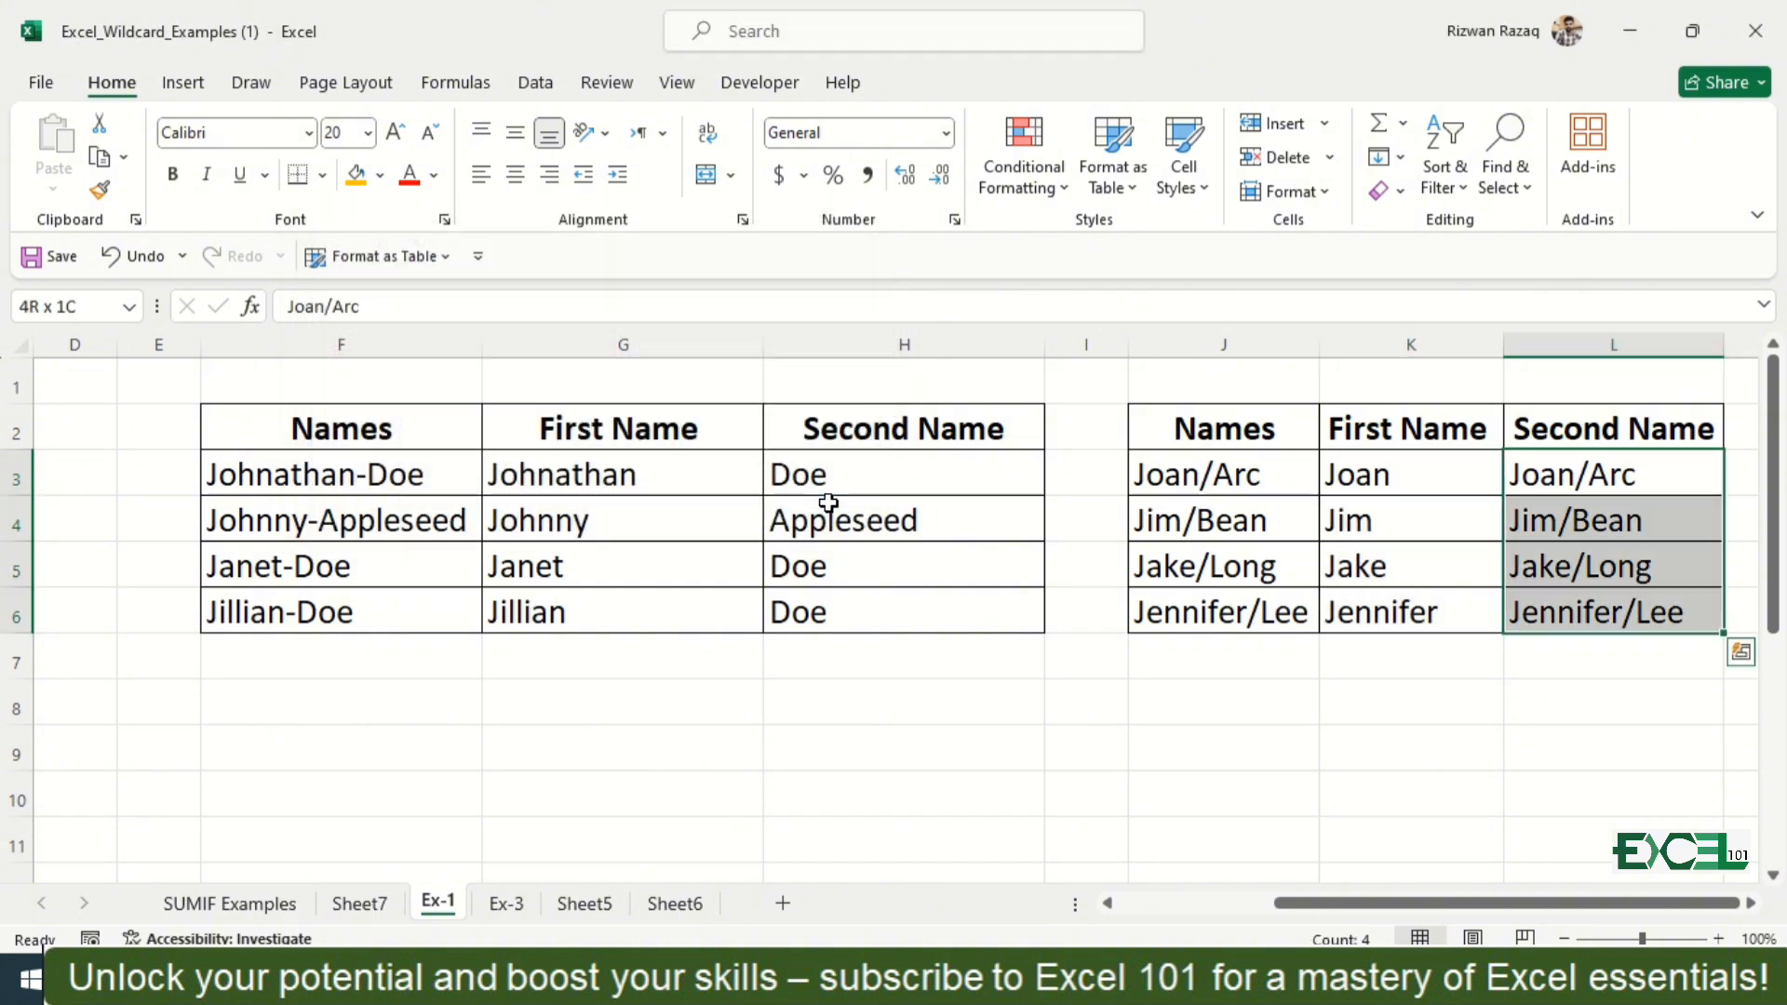
{"action": "key", "text": "ctrl+f"}
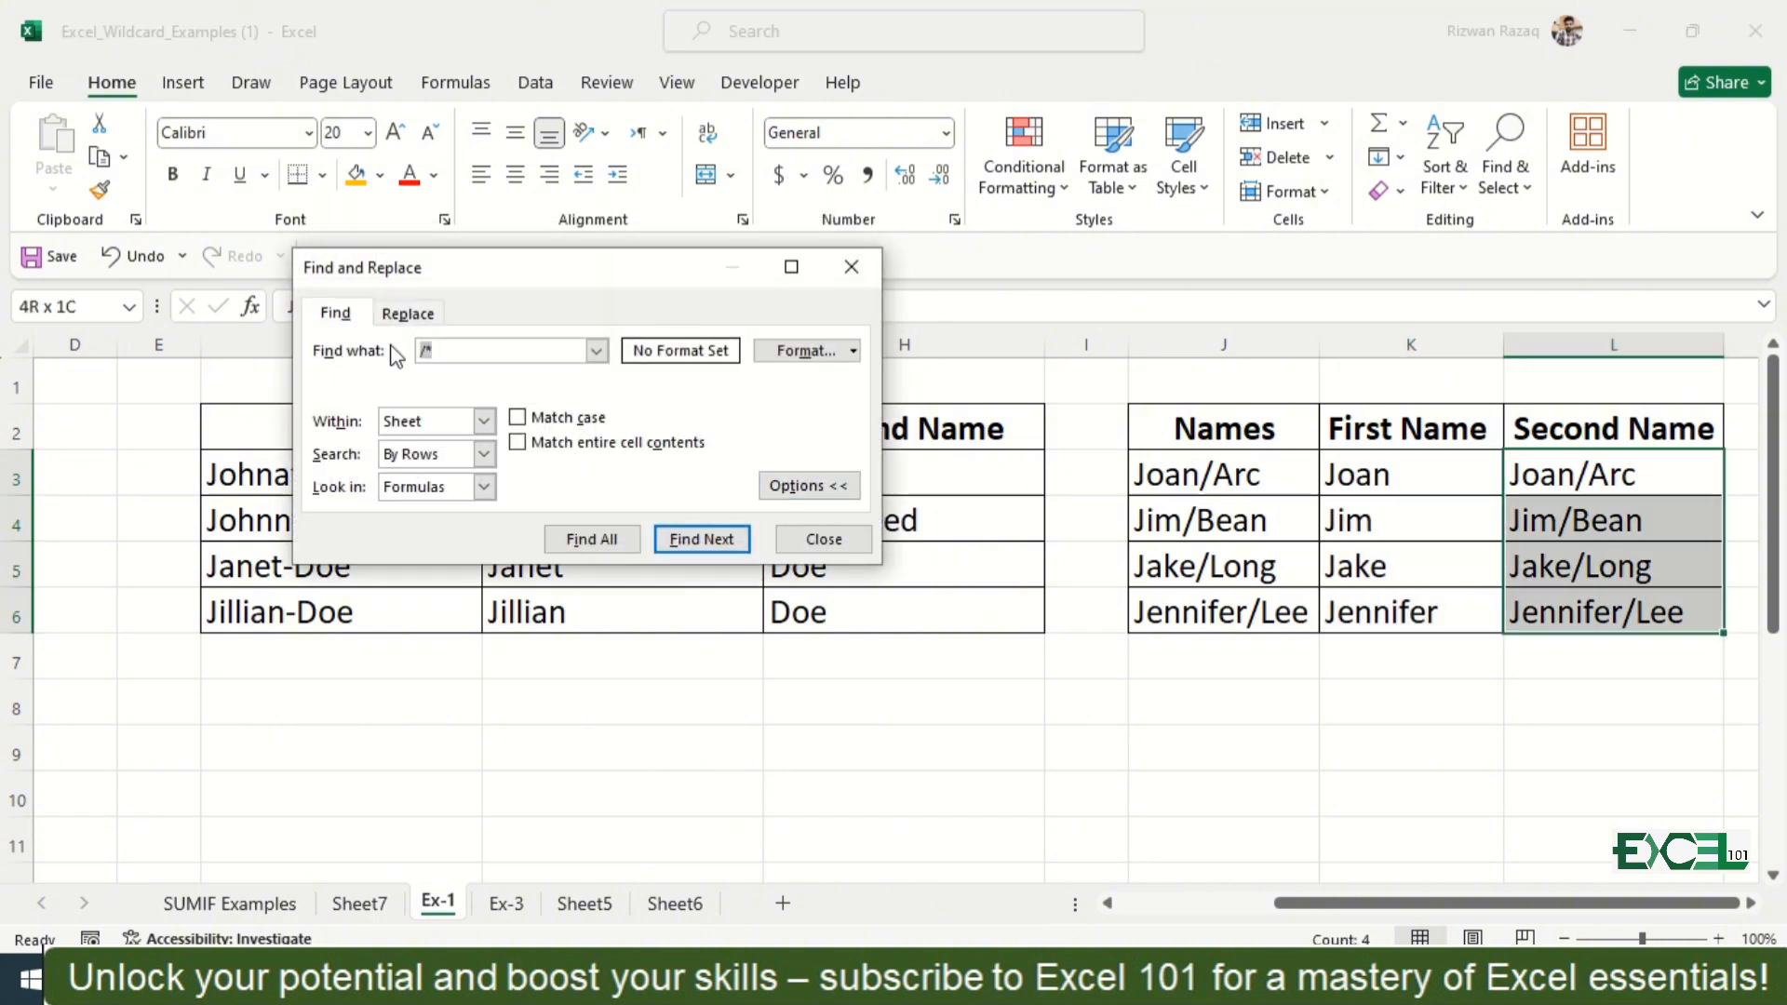
{"action": "left_click", "coordinate": [451, 348]}
{"action": "key", "text": "BackSpace"}
{"action": "key", "text": "BackSpace"}
{"action": "type", "text": "*"}
{"action": "type", "text": "?"}
{"action": "key", "text": "BackSpace"}
{"action": "type", "text": "/"}
{"action": "left_click", "coordinate": [408, 315]}
{"action": "left_click", "coordinate": [377, 545]}
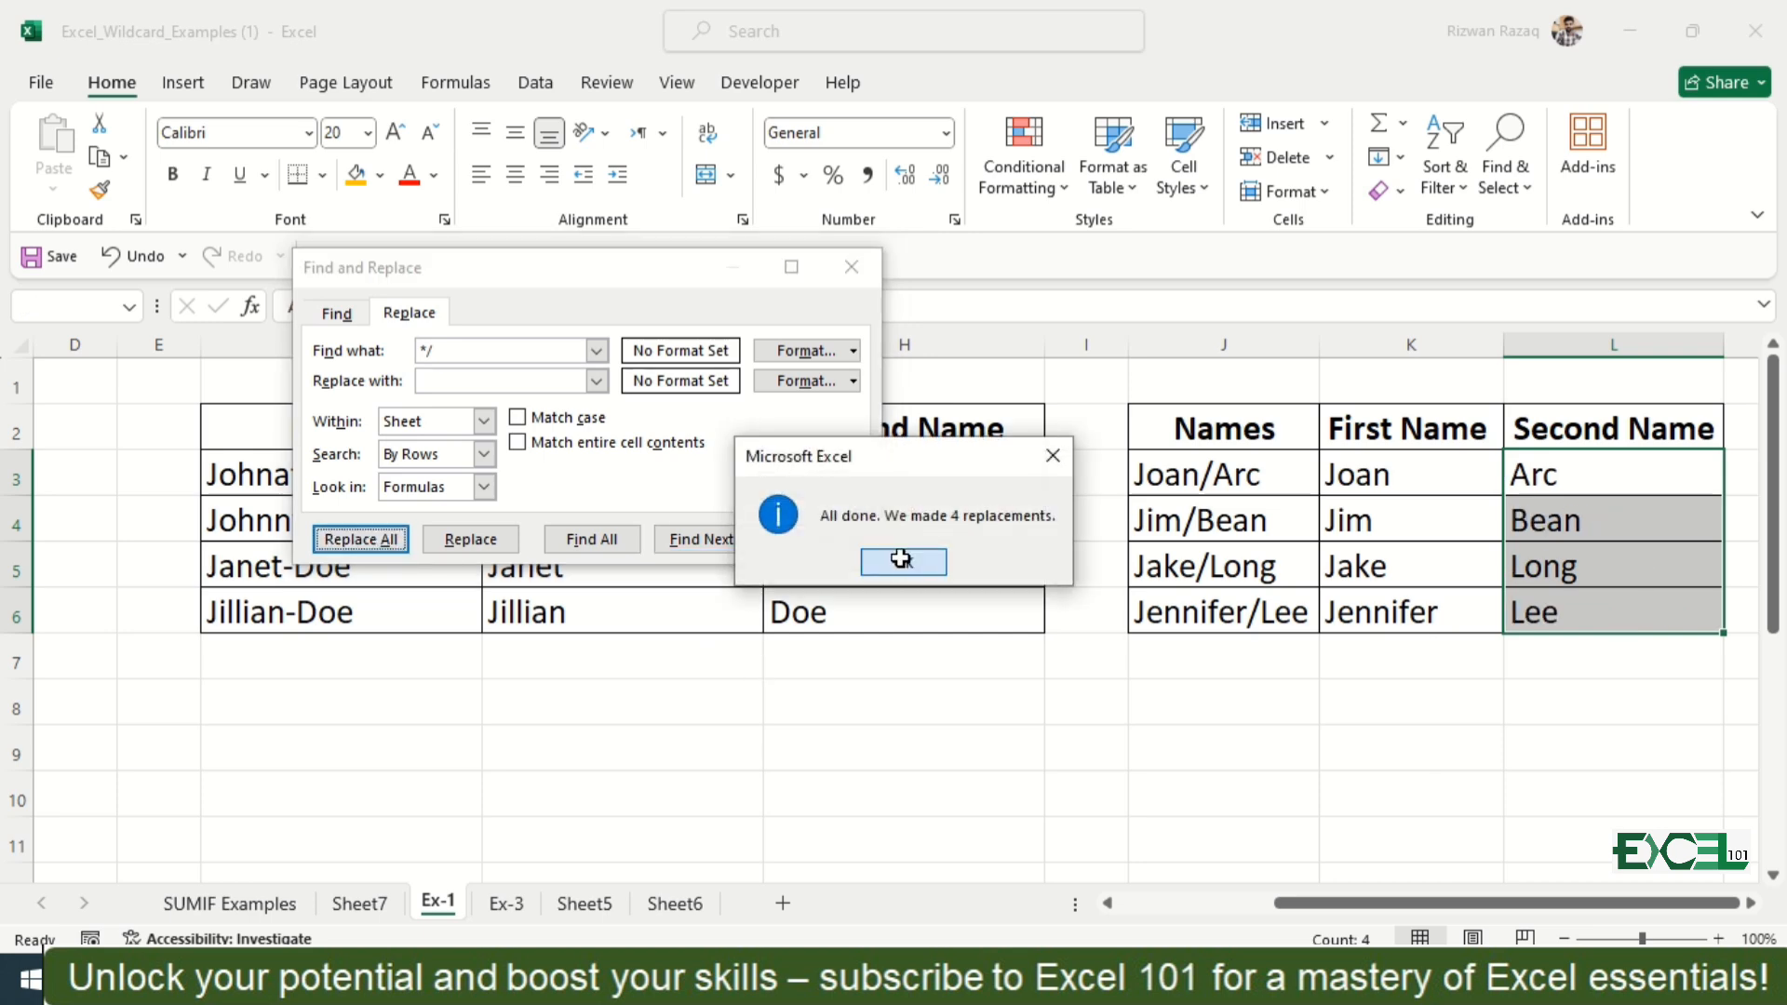
{"action": "left_click", "coordinate": [903, 564]}
{"action": "left_click", "coordinate": [819, 539]}
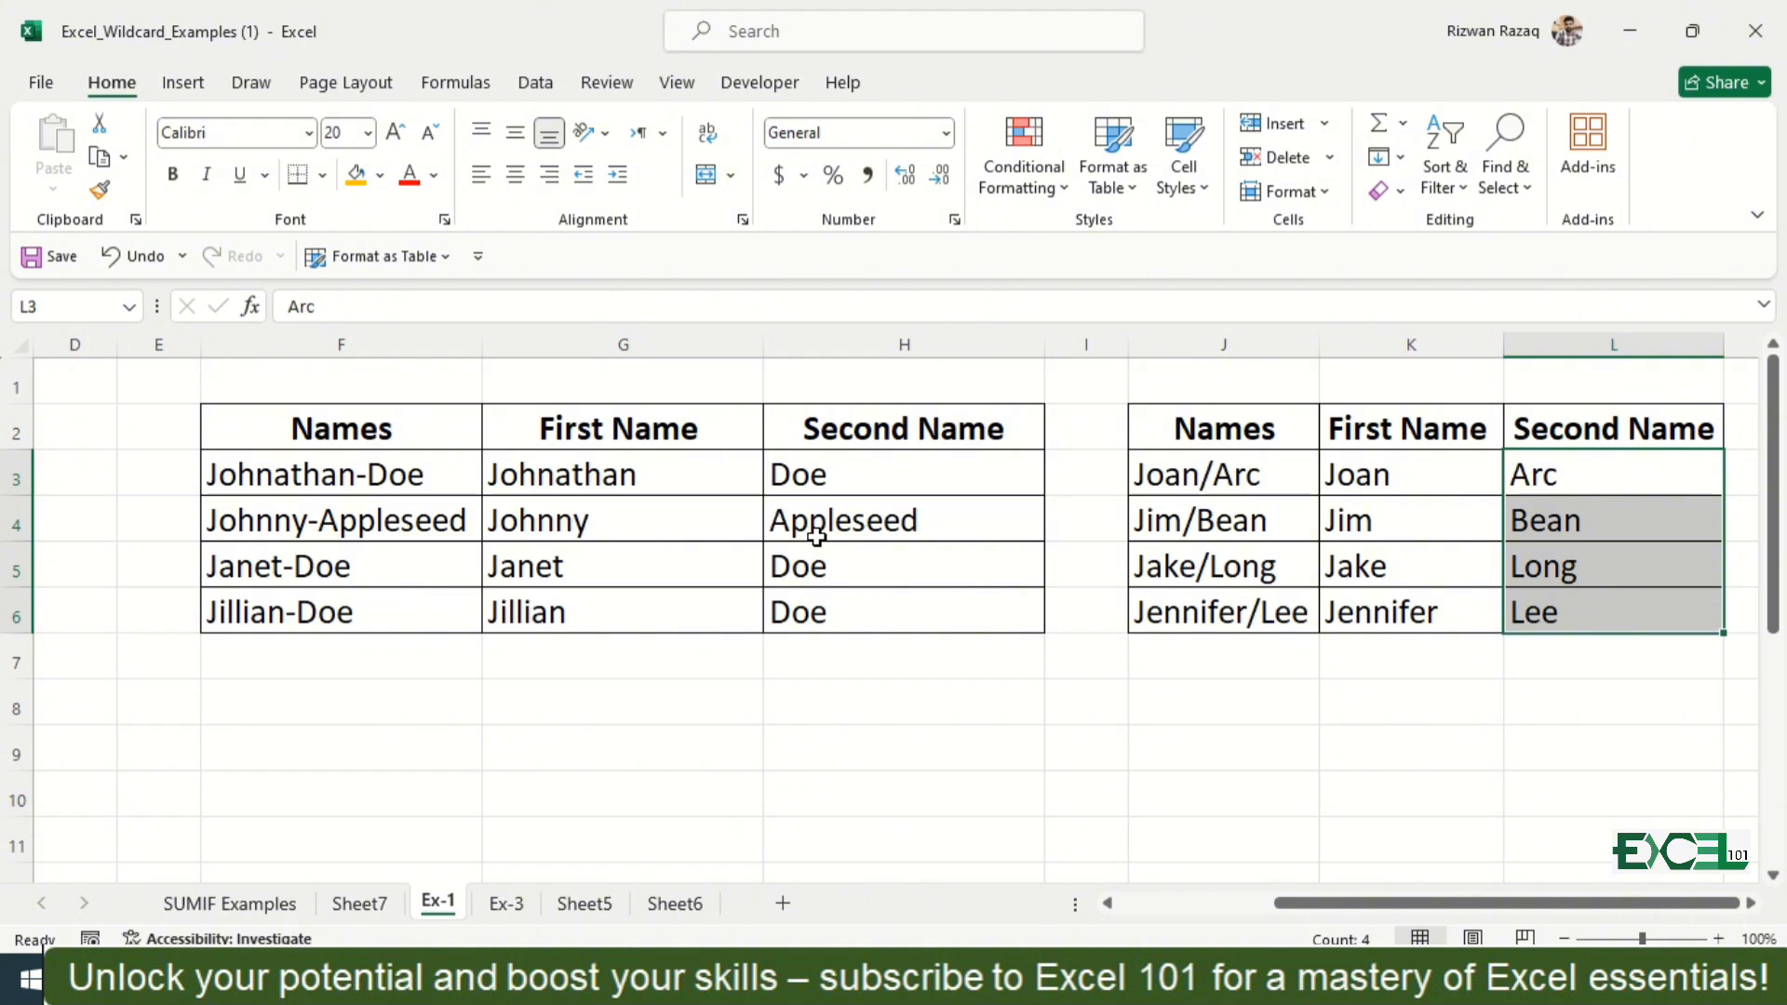
Step: Clear the existing SUMIF formula from cell F3 on the Ex-3 sheet
{"action": "key", "text": "ctrl+Page_Down"}
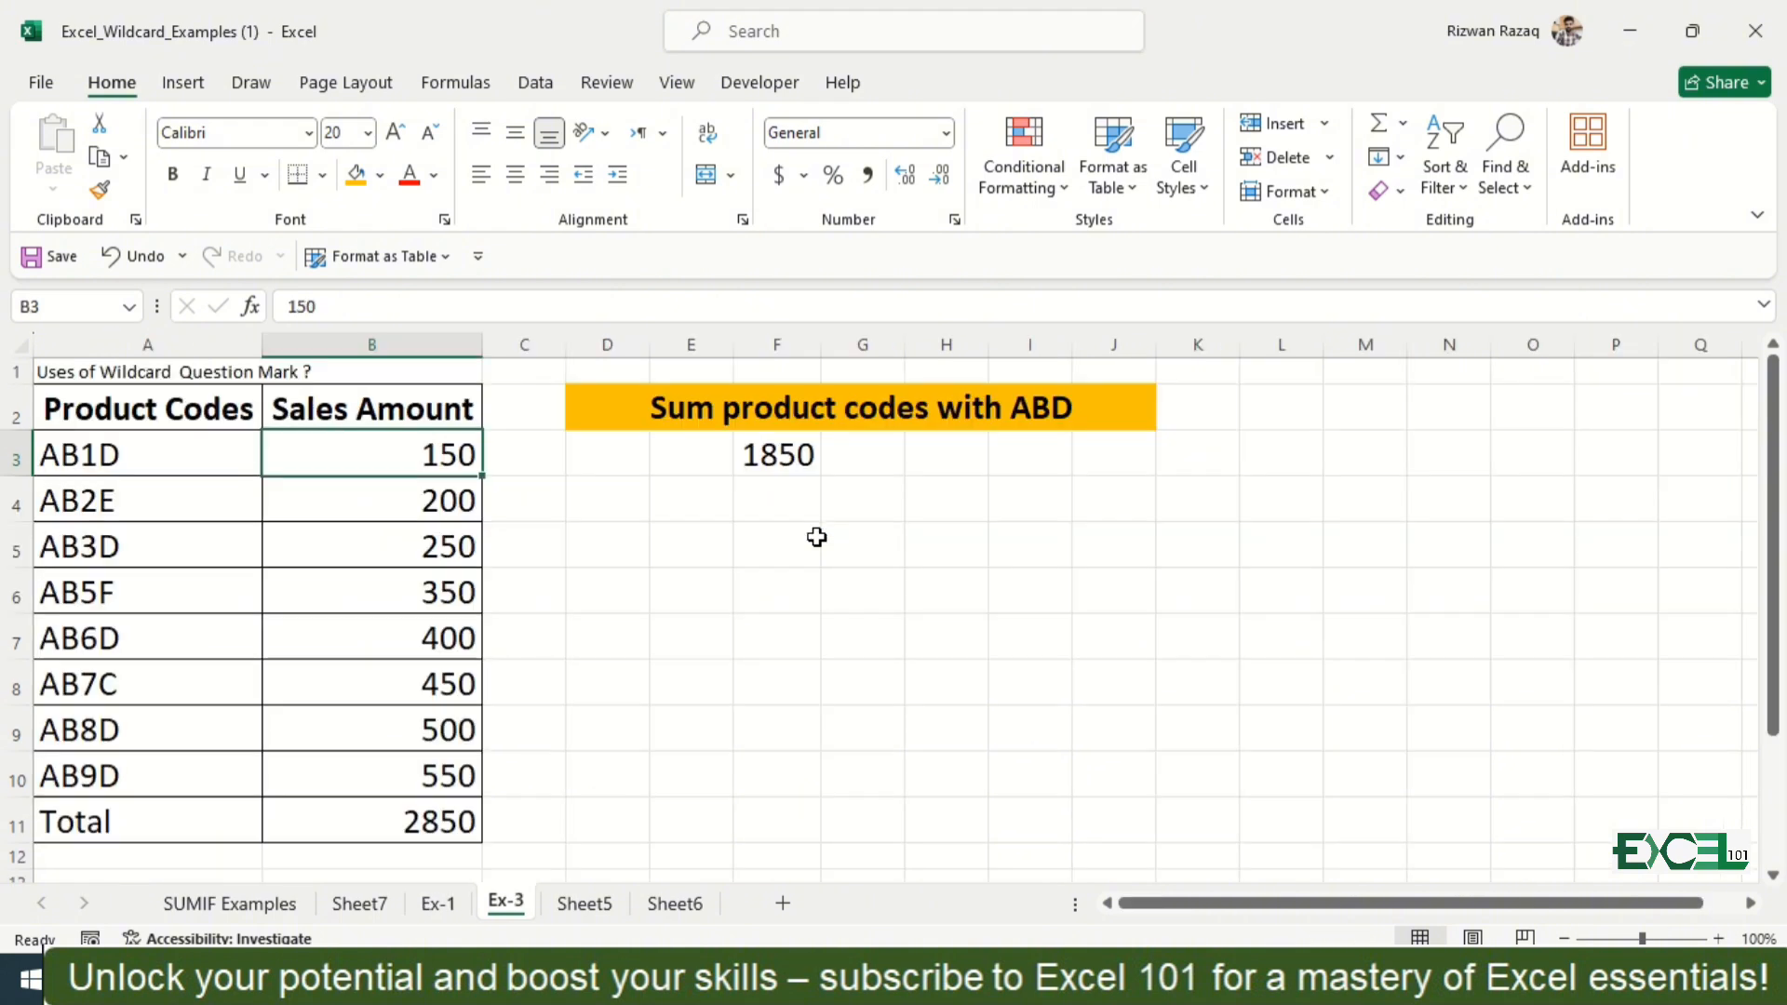
{"action": "left_click", "coordinate": [785, 465]}
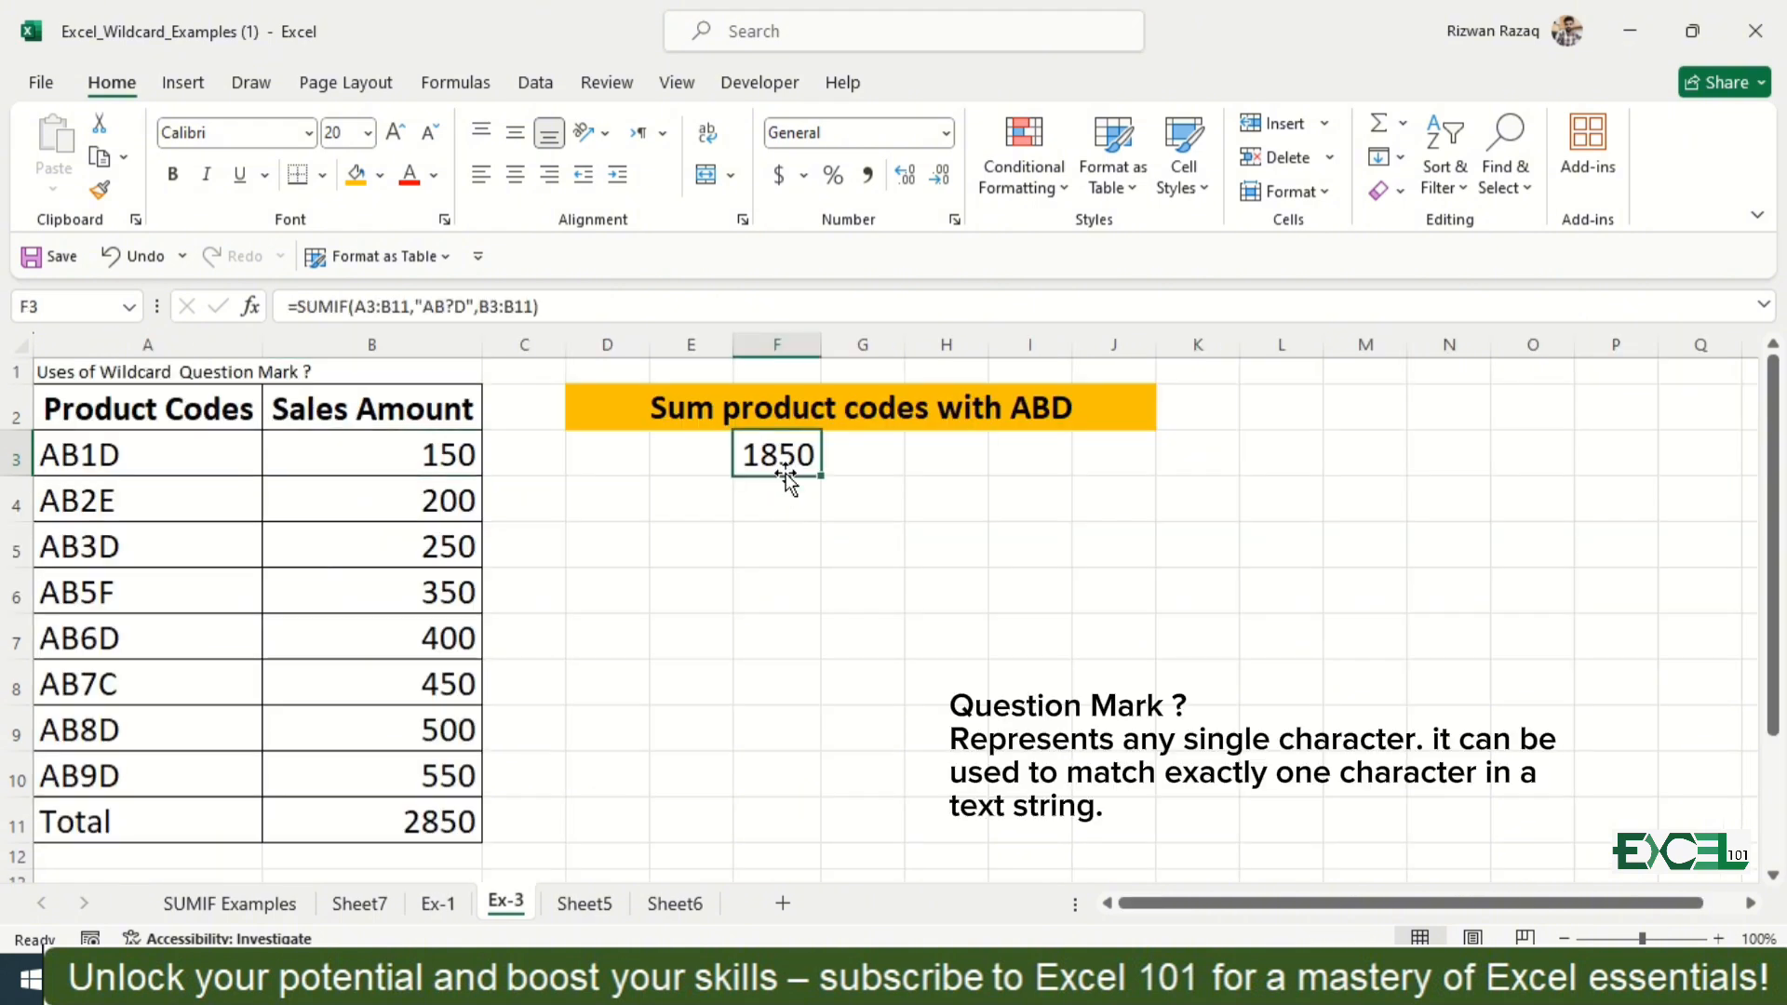
{"action": "key", "text": "Delete"}
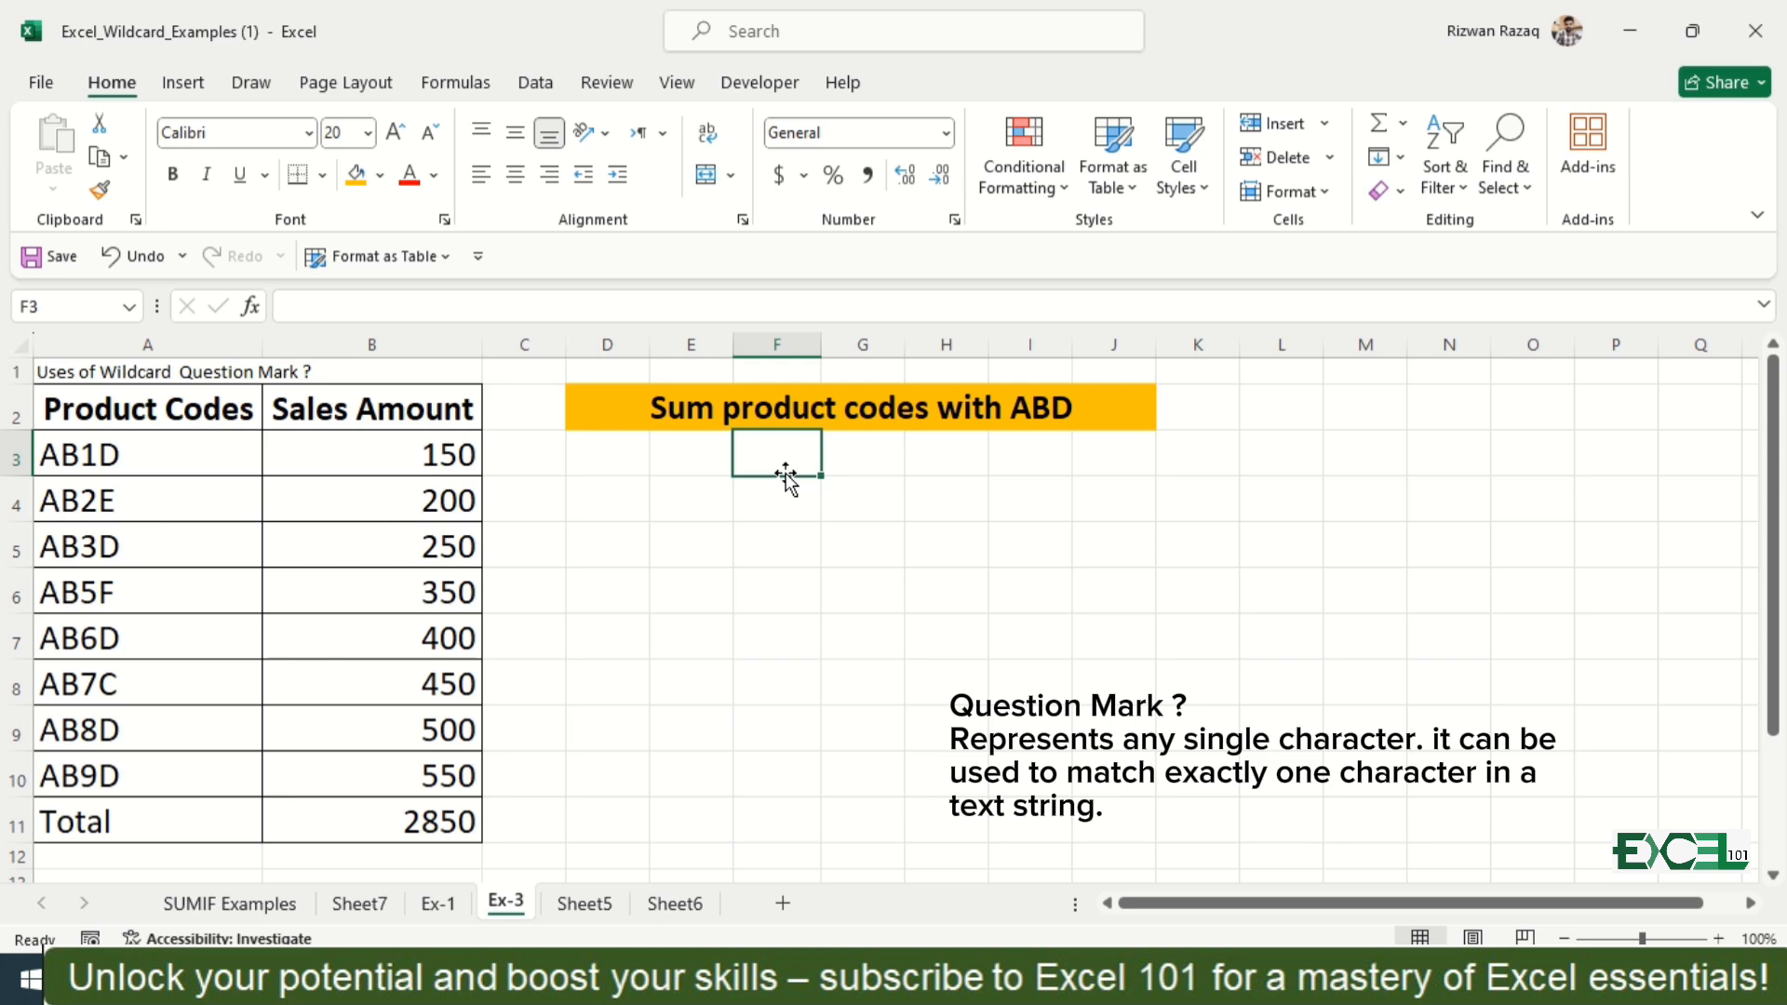
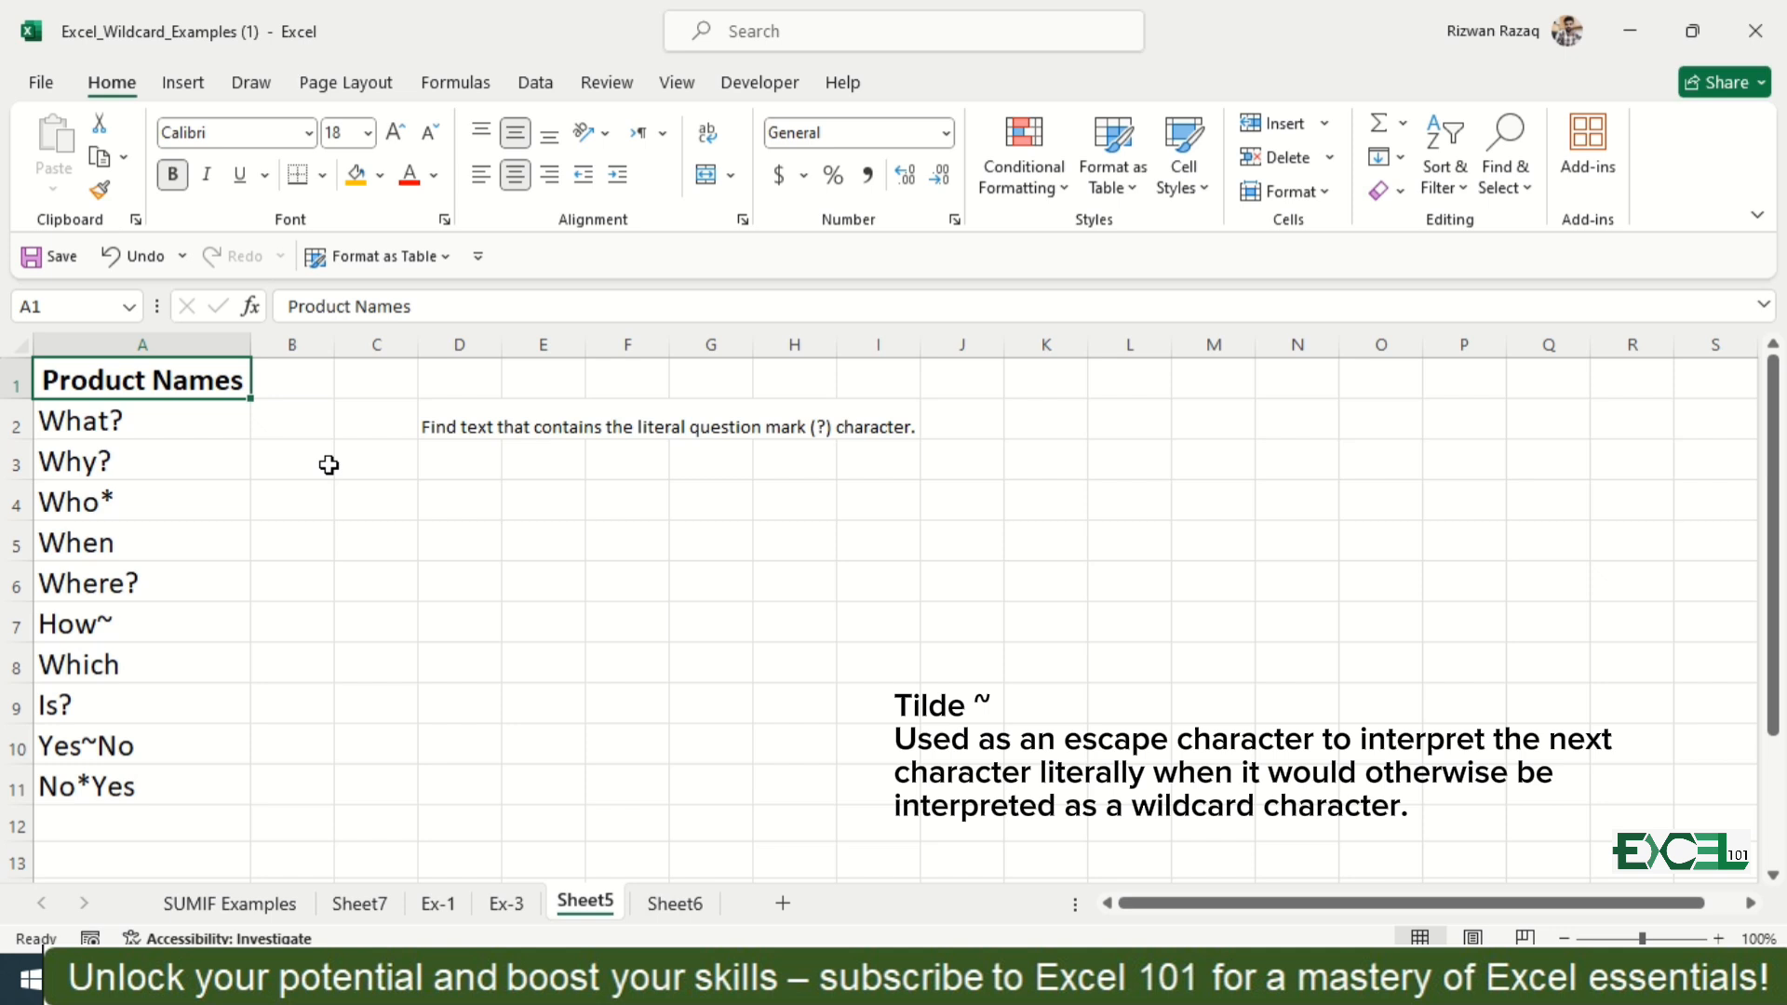
Step: Examine the product names in A2:A11 and the question mark task beside them on Sheet5
{"action": "key", "text": "Down"}
{"action": "key", "text": "Down"}
{"action": "key", "text": "Down"}
{"action": "key", "text": "Down"}
{"action": "key", "text": "Down"}
{"action": "key", "text": "Down"}
{"action": "key", "text": "Down"}
{"action": "key", "text": "Down"}
{"action": "key", "text": "Down"}
{"action": "key", "text": "Down"}
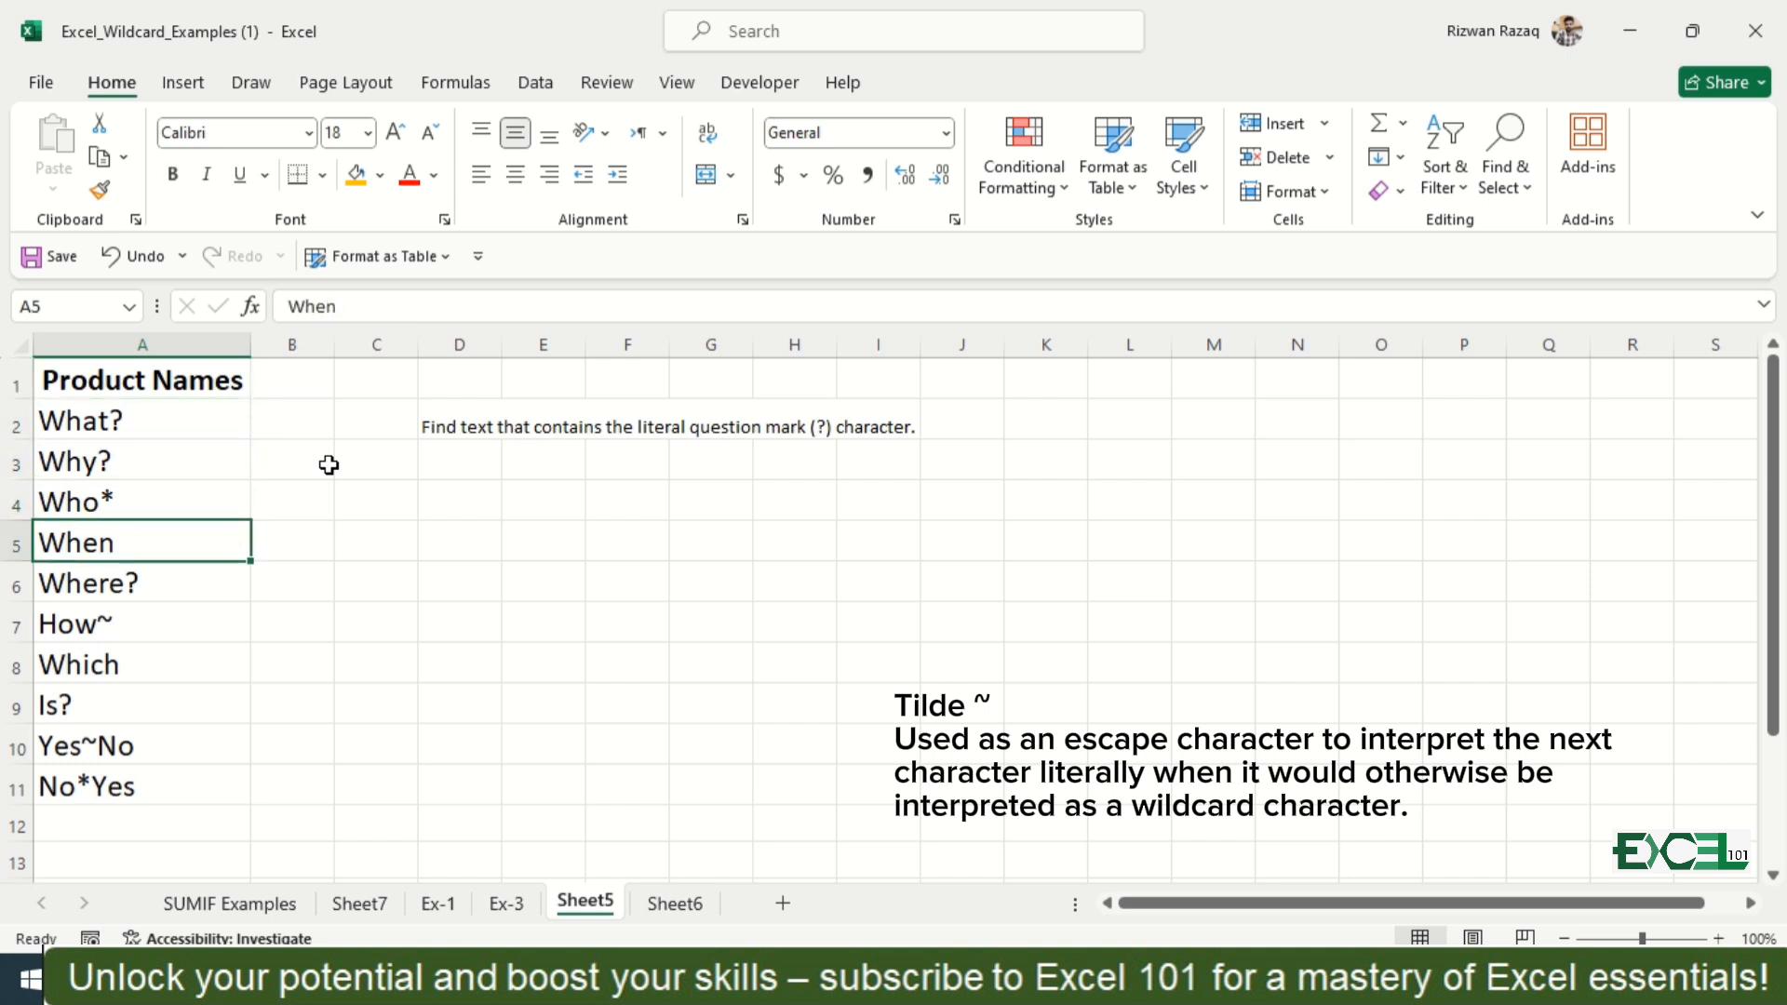
{"action": "key", "text": "ctrl+Up"}
{"action": "key", "text": "Down"}
{"action": "key", "text": "Down"}
{"action": "key", "text": "Down"}
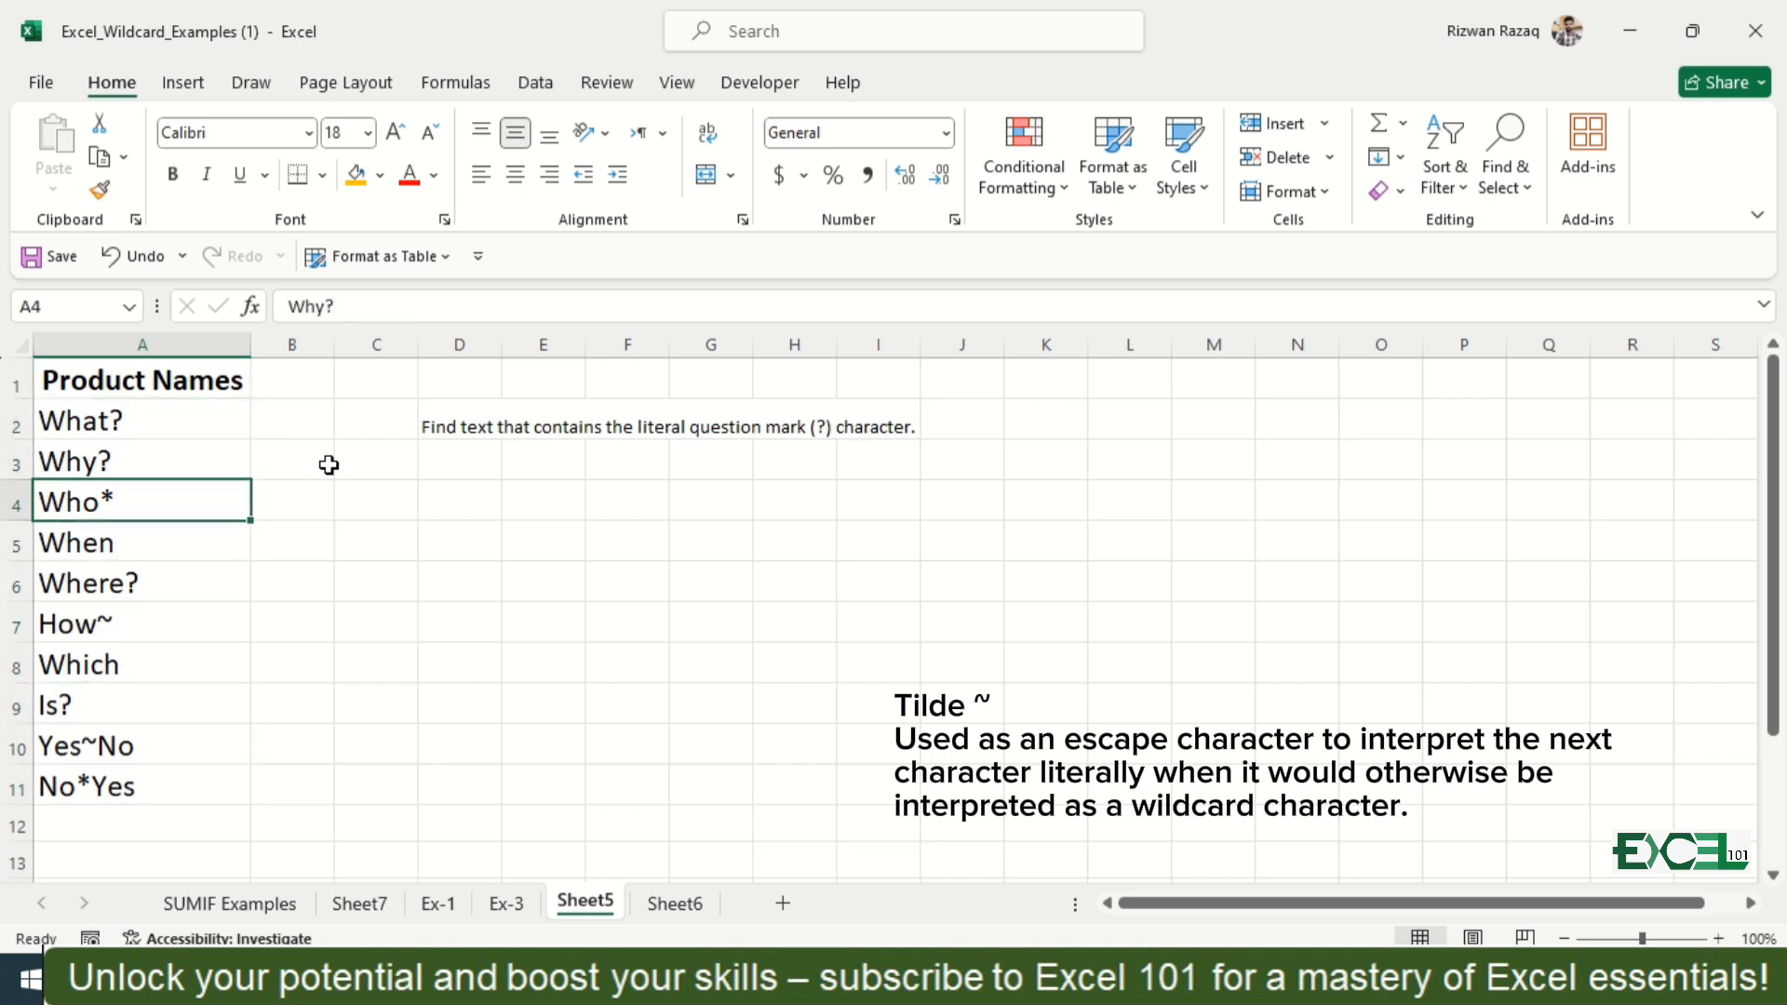
{"action": "key", "text": "Up"}
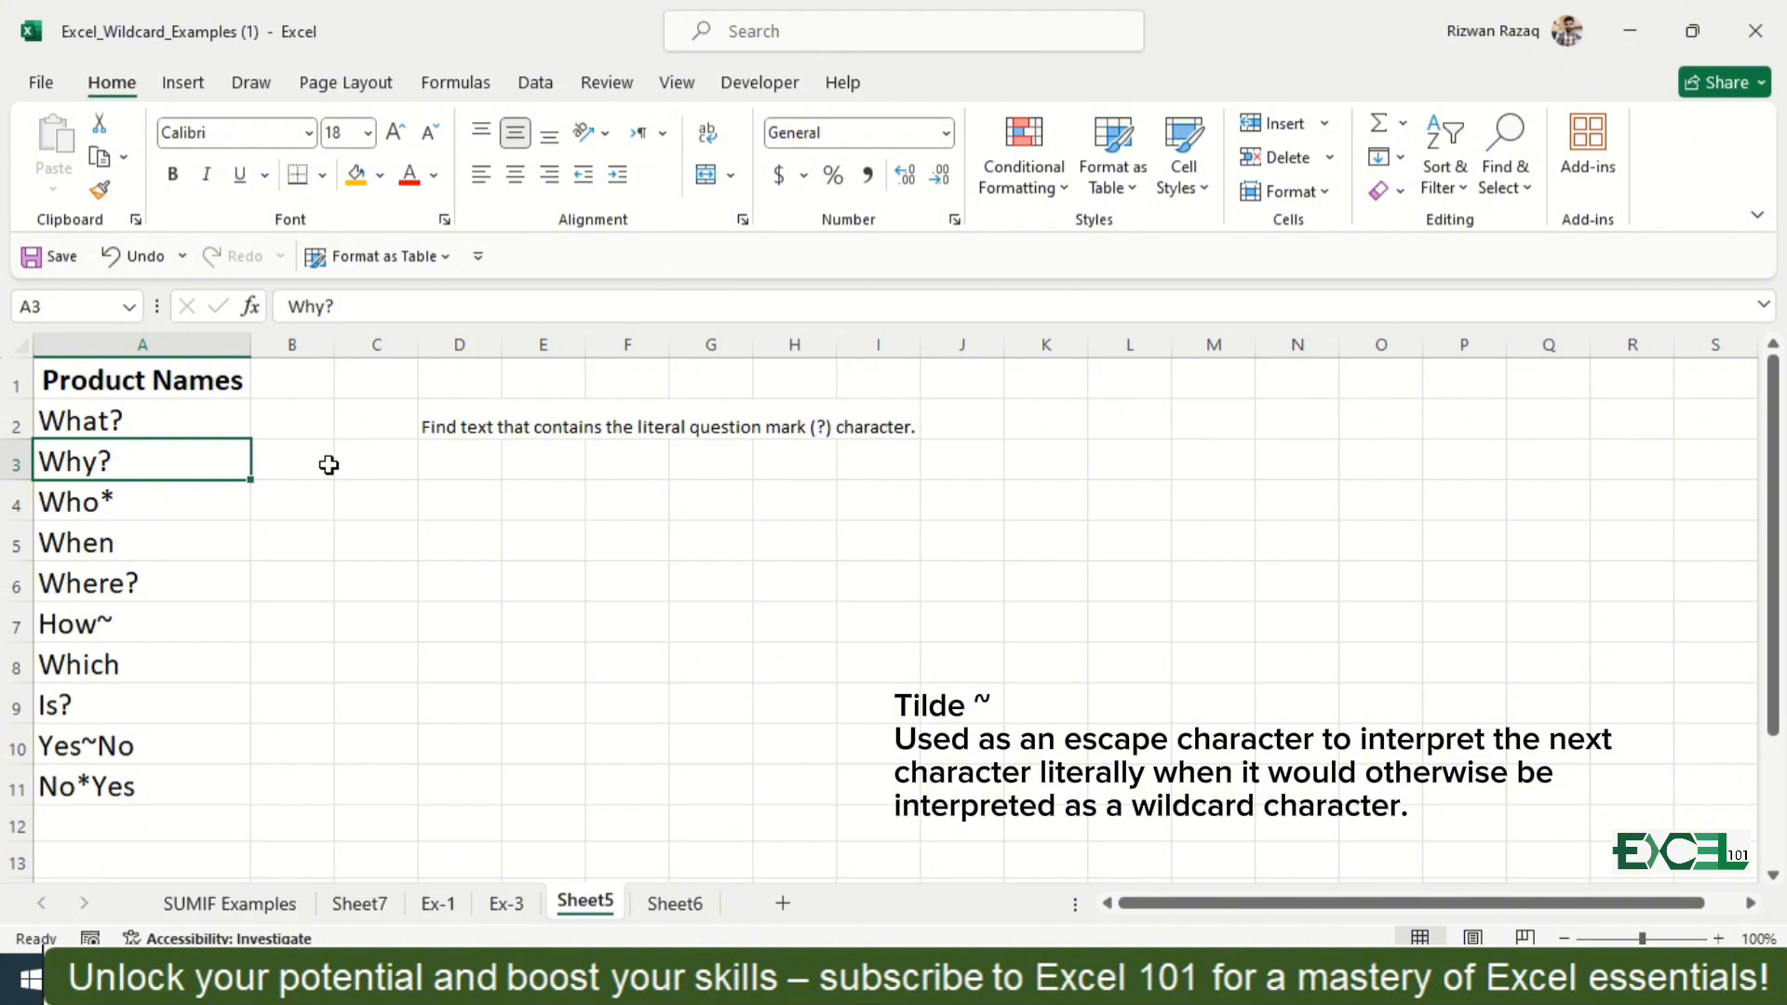
{"action": "key", "text": "Right"}
{"action": "key", "text": "Right"}
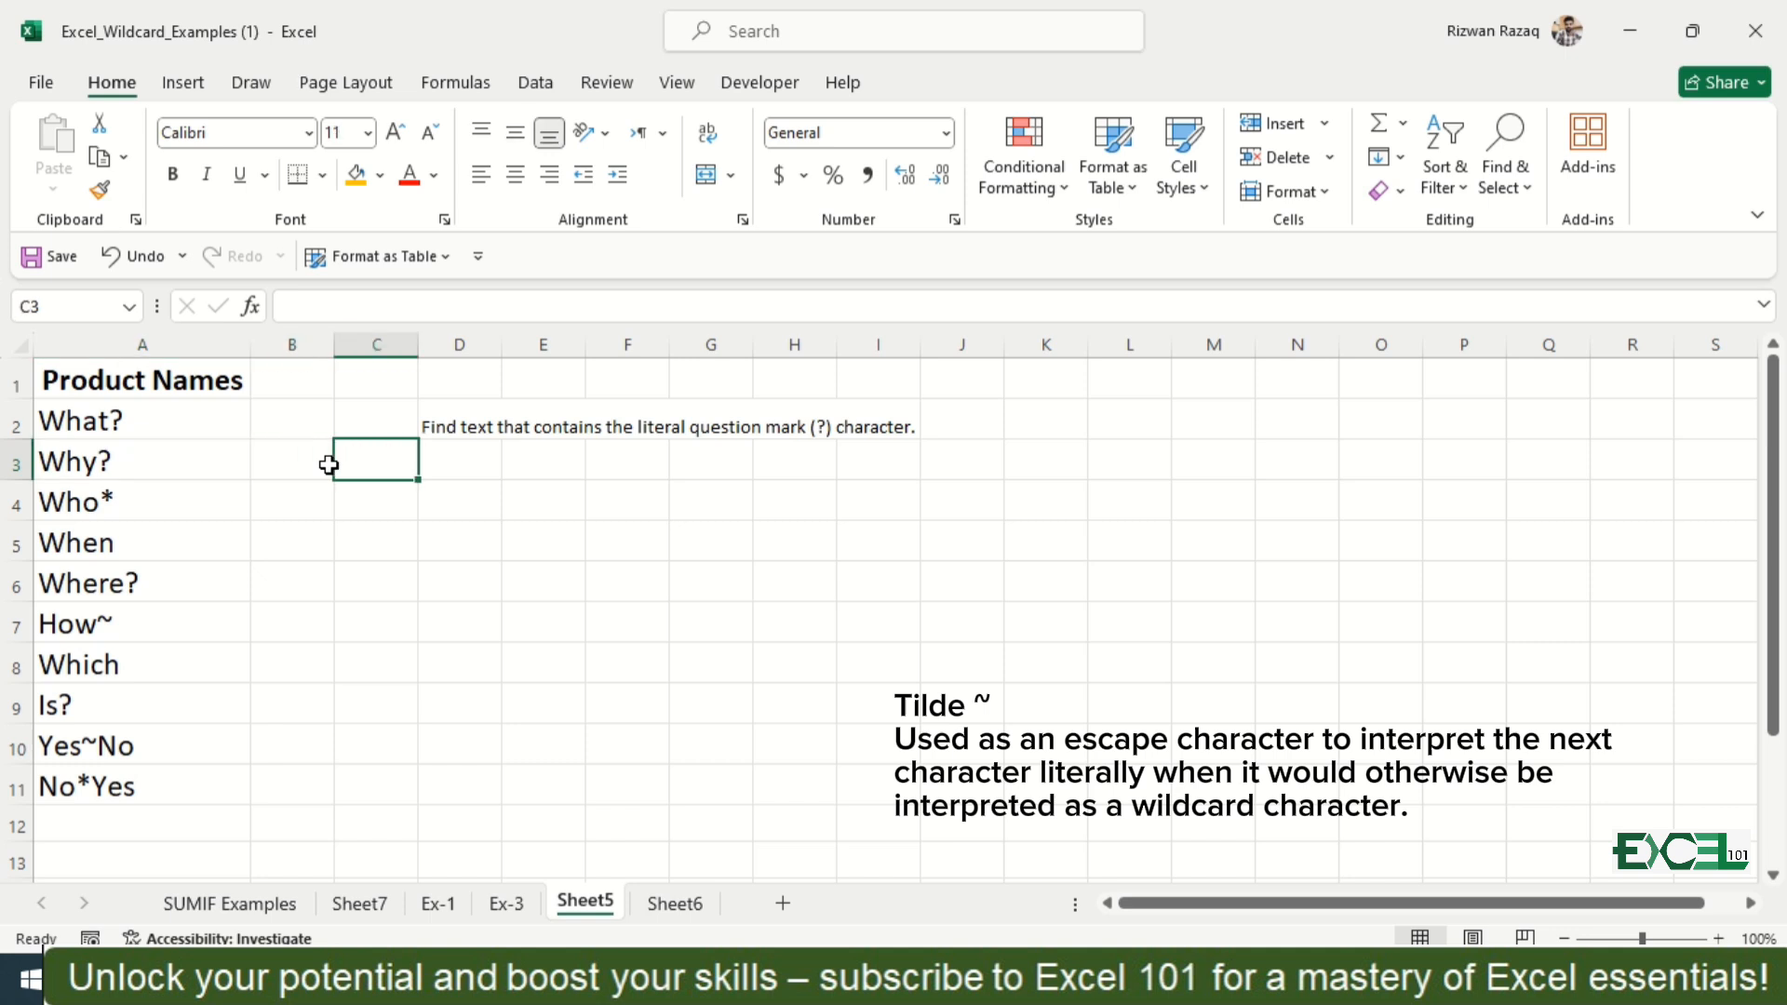
{"action": "key", "text": "Up"}
{"action": "key", "text": "Right"}
{"action": "key", "text": "Down"}
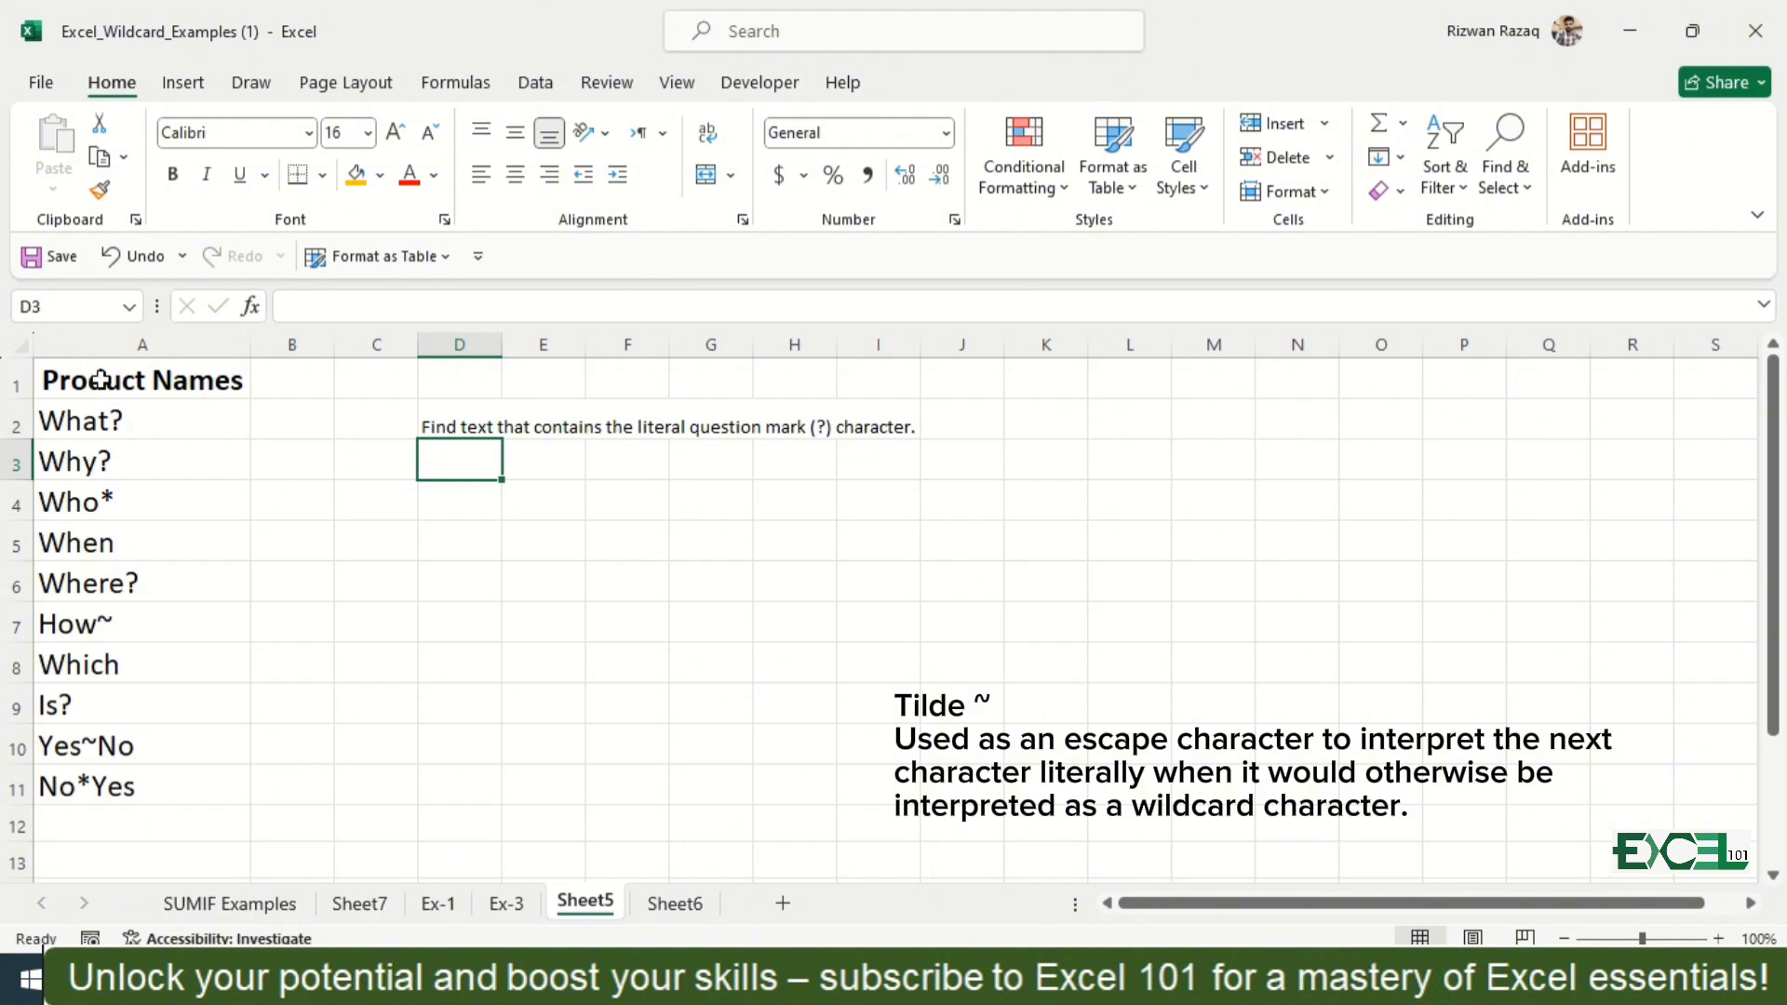
{"action": "left_click", "coordinate": [139, 421]}
{"action": "key", "text": "ctrl+shift+Down"}
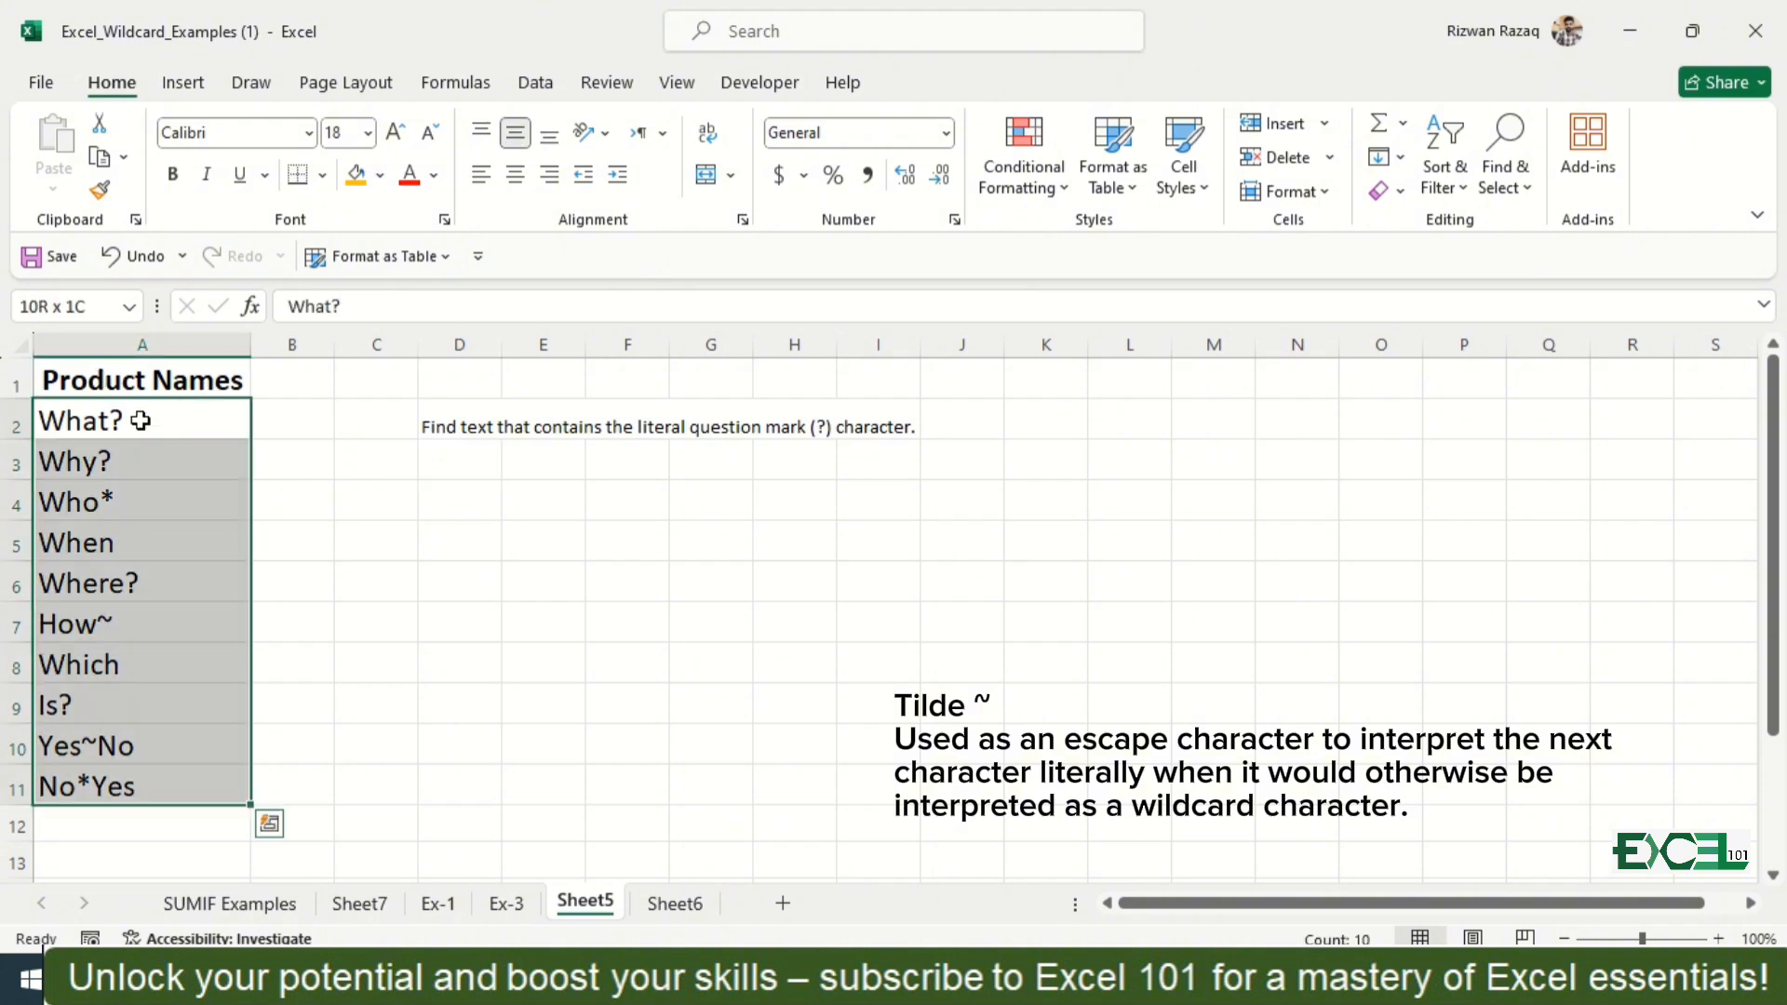
Step: Start a FILTER formula in D3 on Sheet5 with A2:A11 as the array and ISNUMBER as the include condition
{"action": "left_click", "coordinate": [479, 457]}
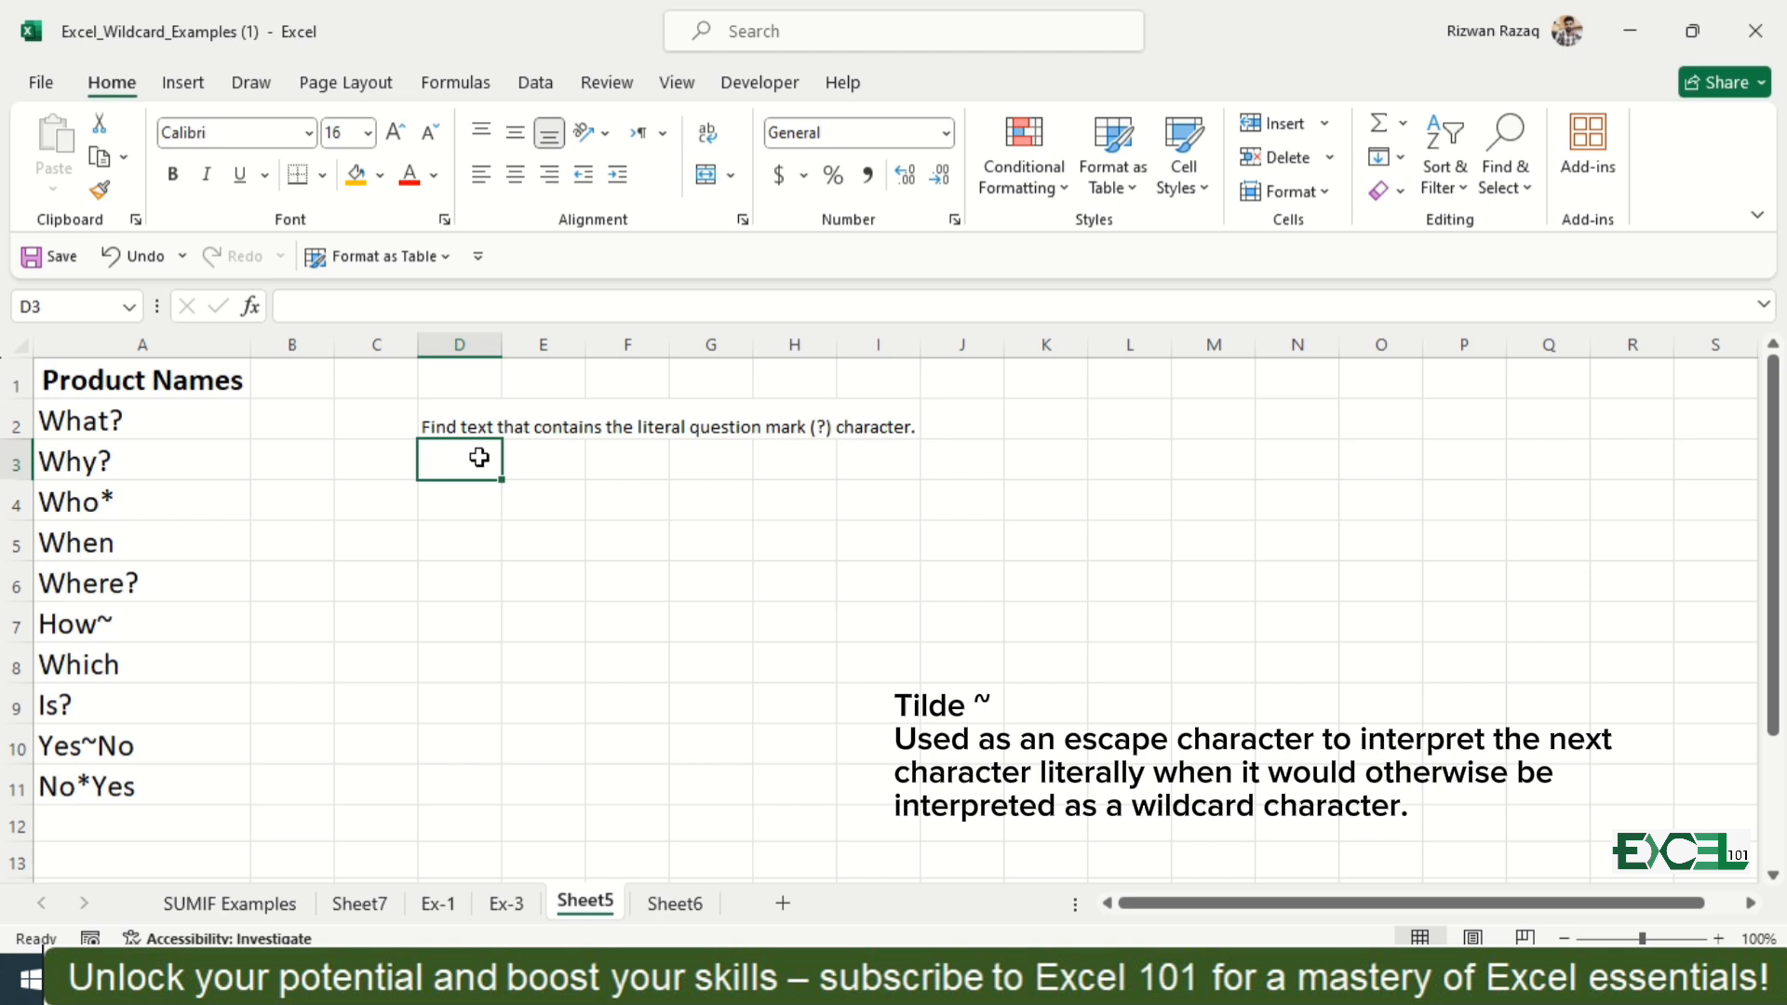
{"action": "type", "text": "=fil"}
{"action": "key", "text": "Tab"}
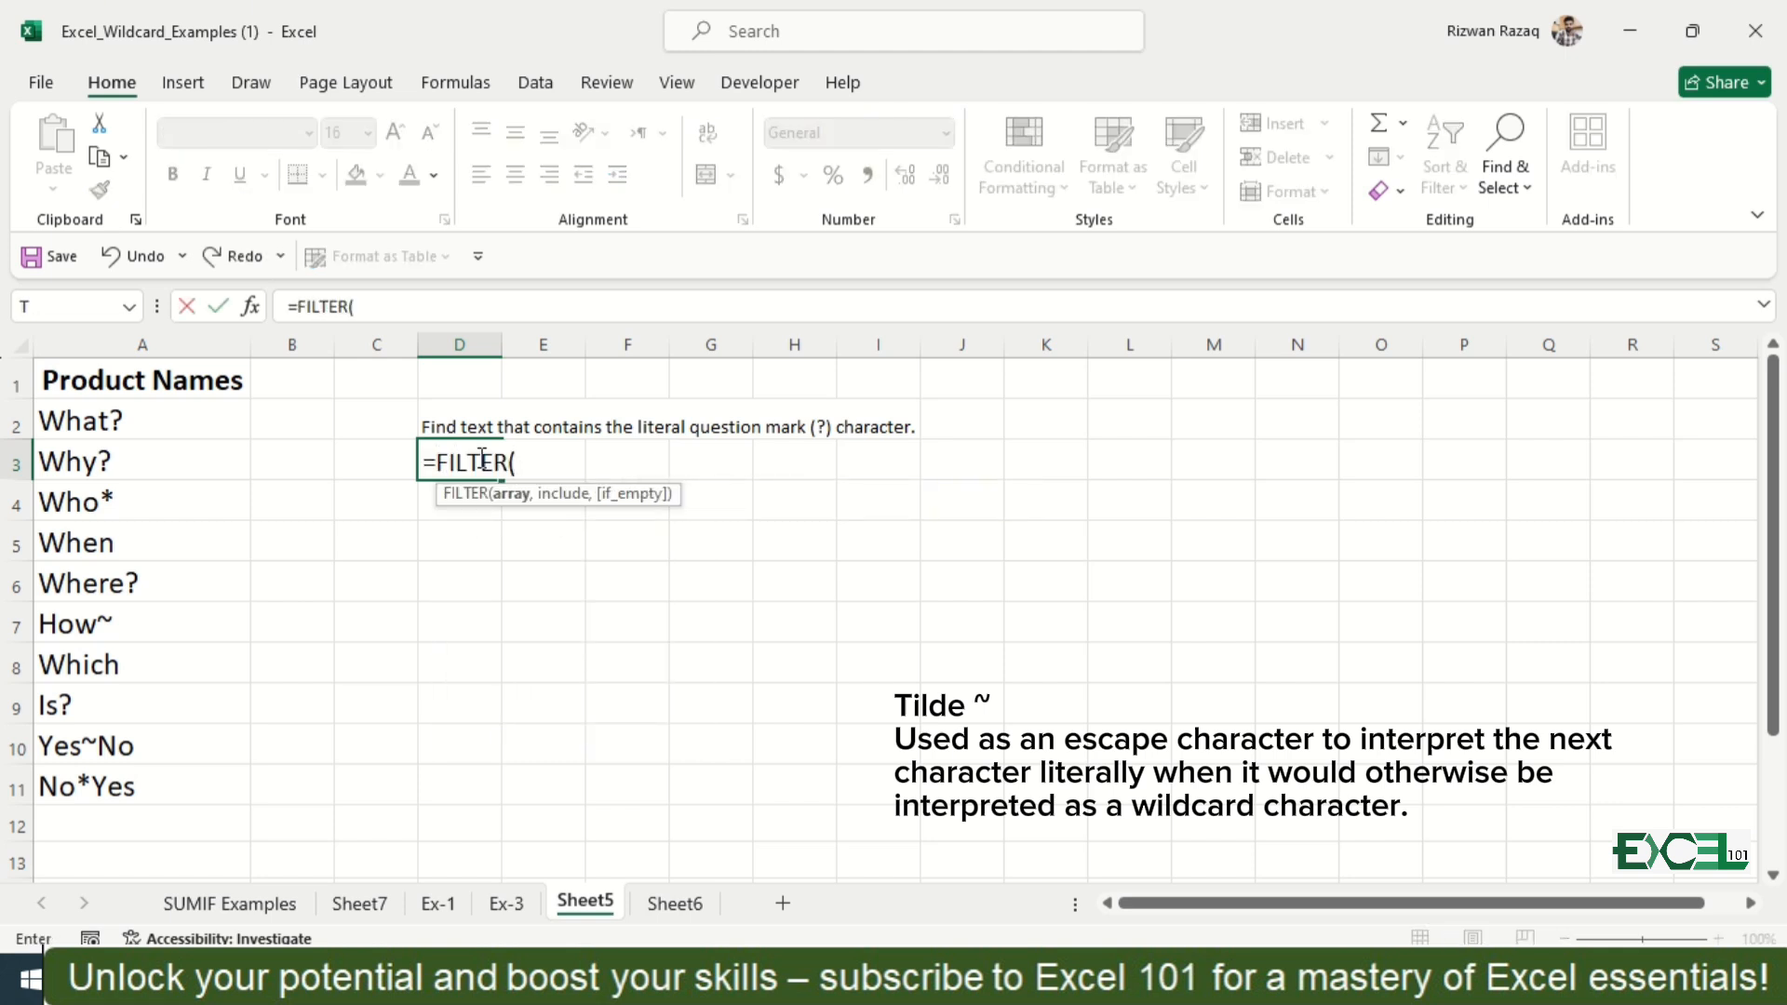
{"action": "left_click", "coordinate": [149, 429]}
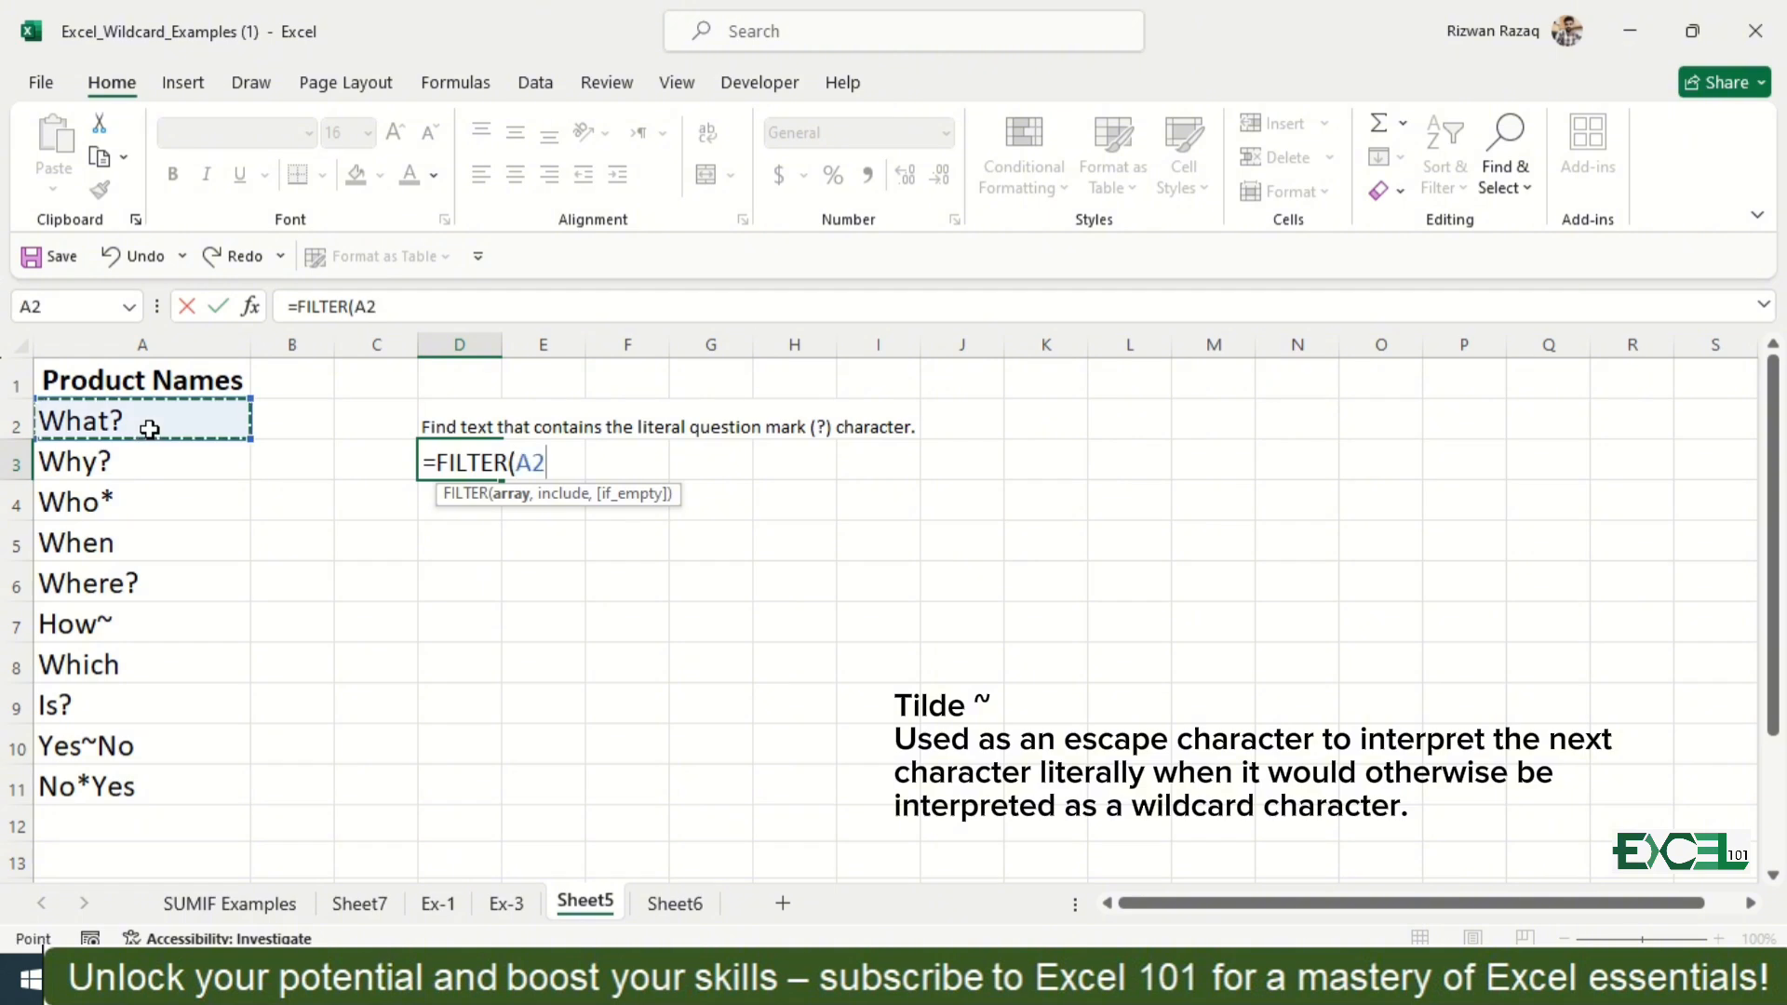
{"action": "key", "text": "ctrl+shift+Down"}
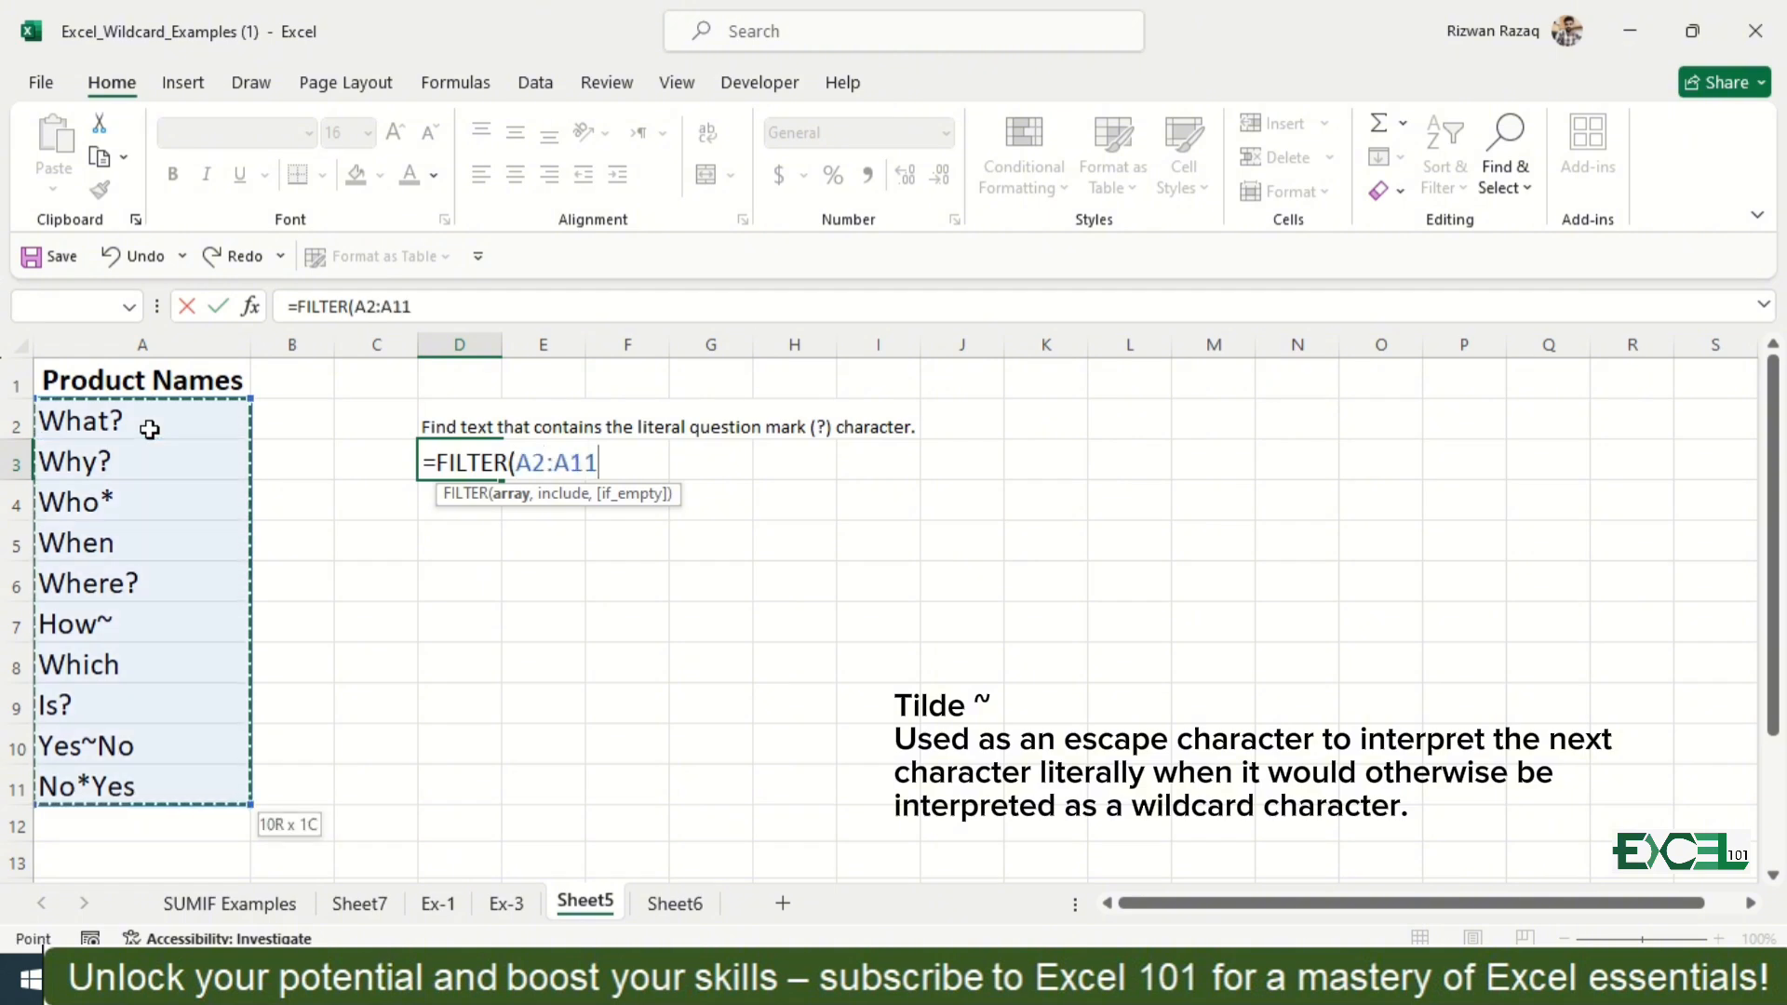
{"action": "type", "text": ","}
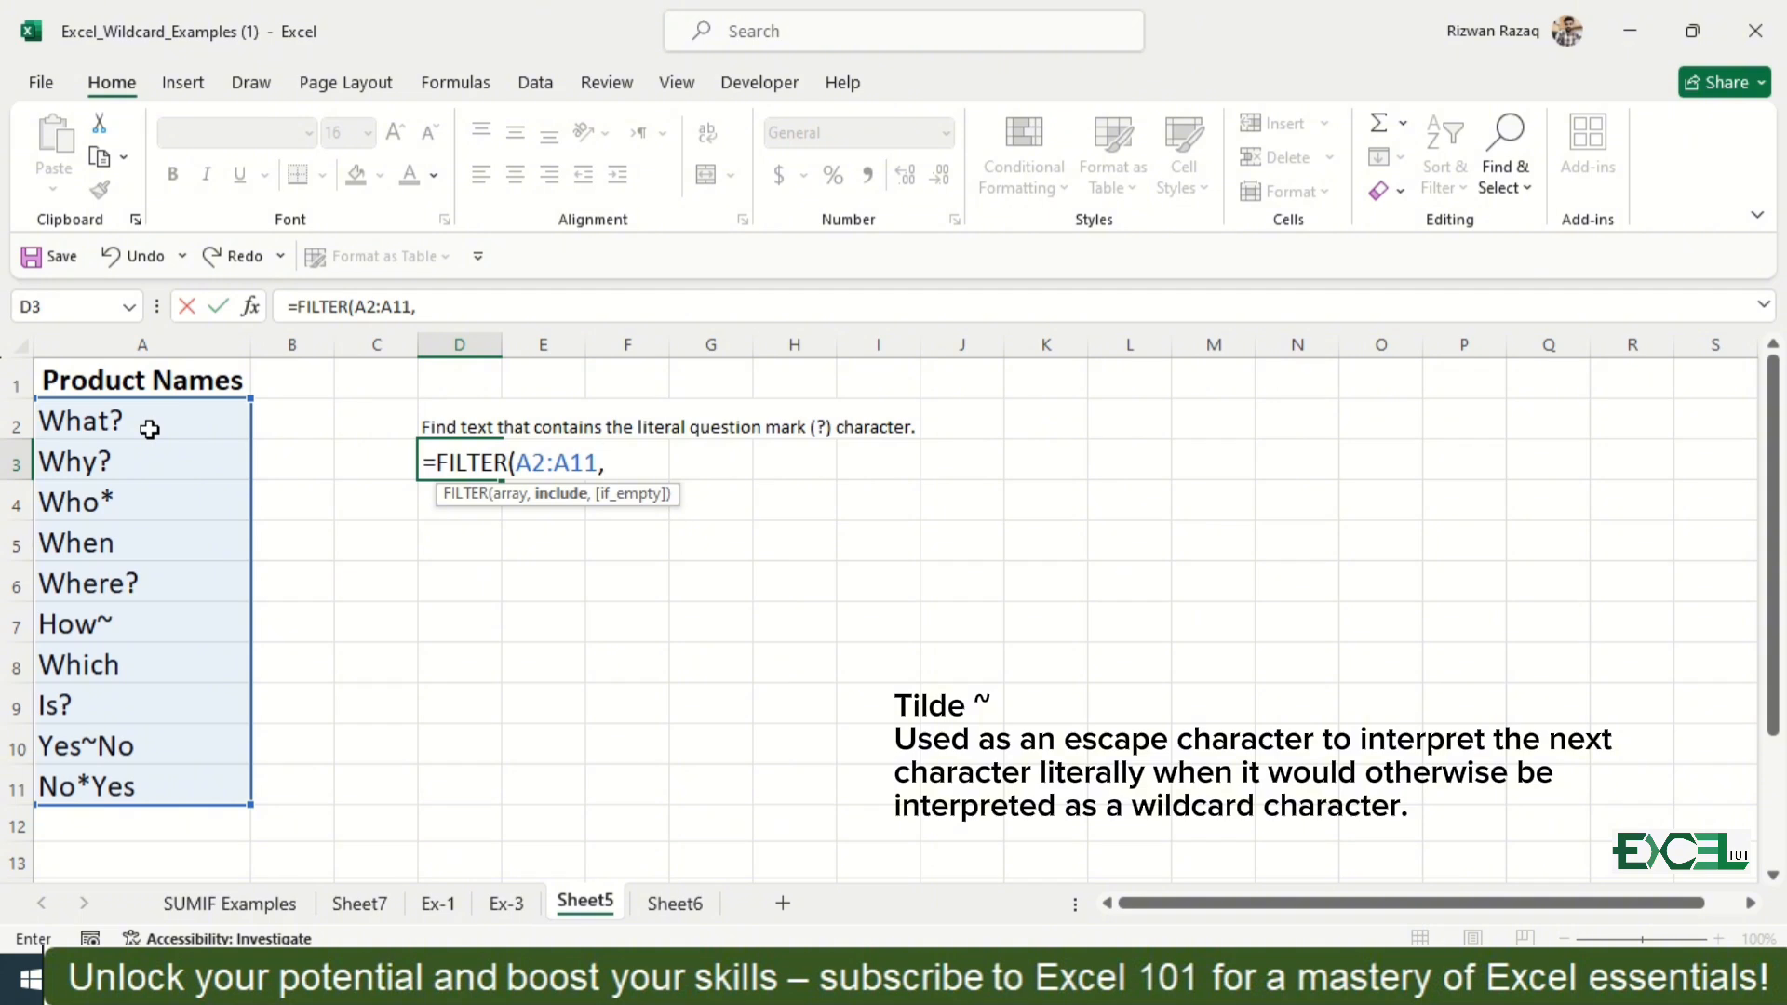
{"action": "type", "text": "isn"}
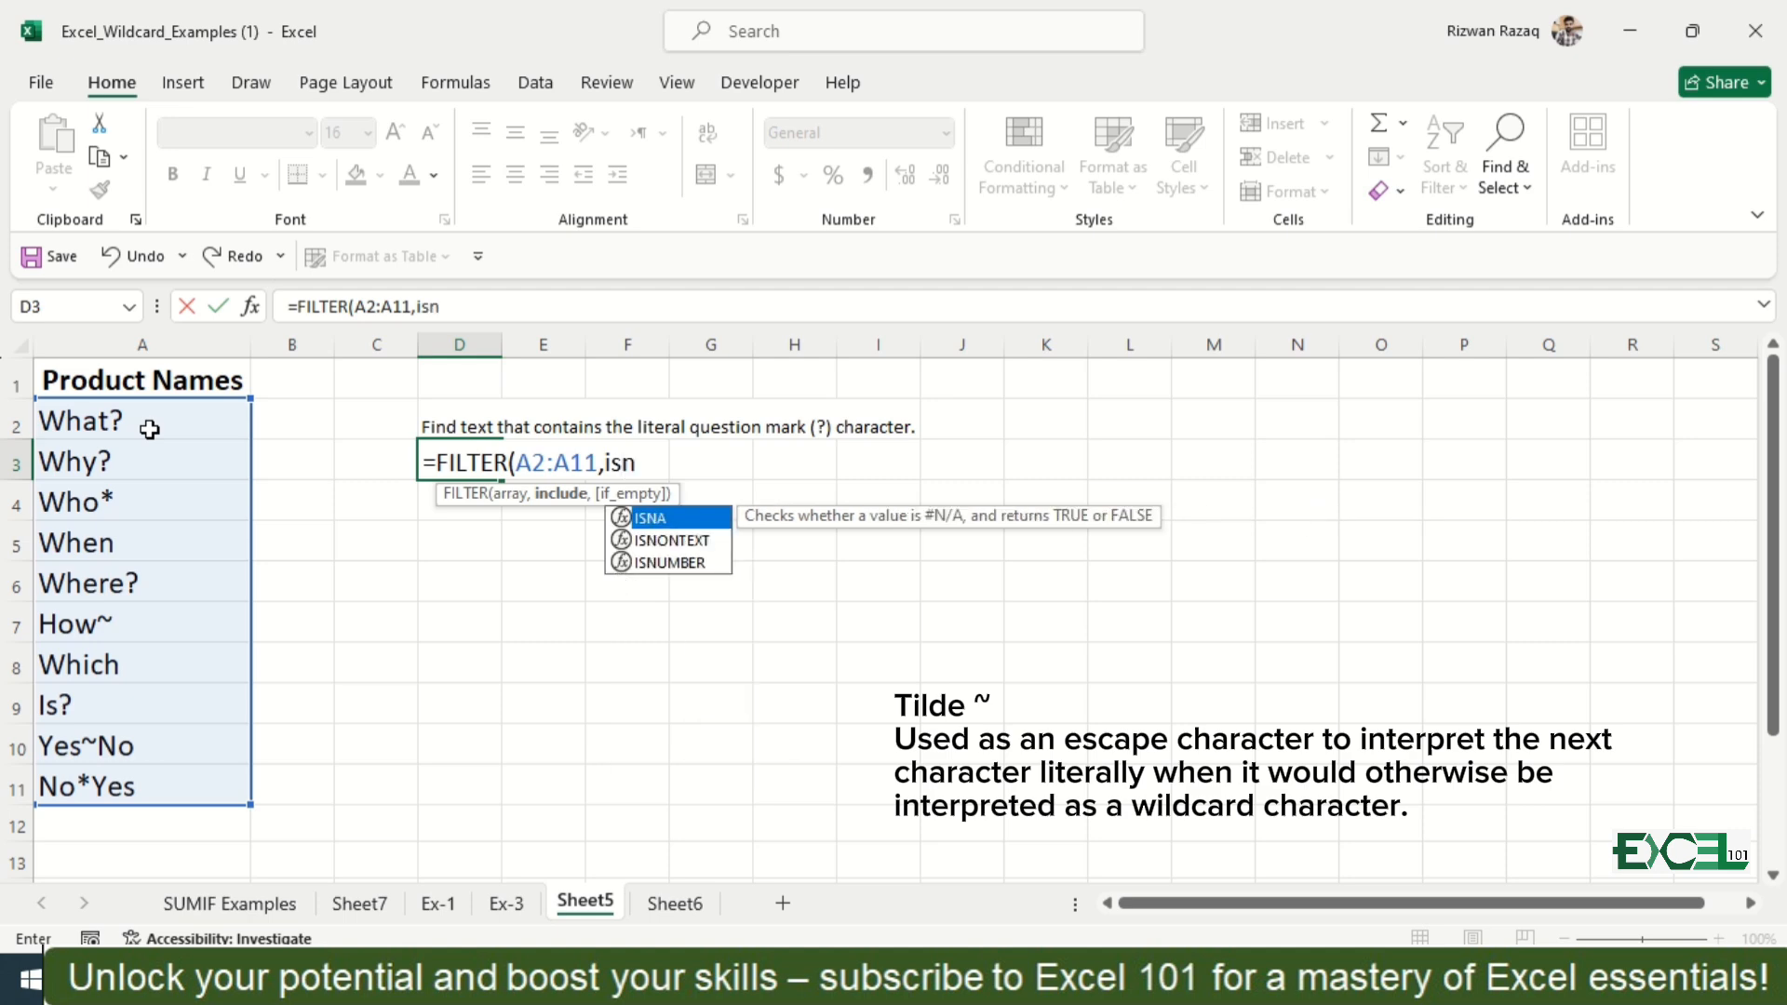
{"action": "key", "text": "Down"}
{"action": "key", "text": "Down"}
{"action": "key", "text": "Tab"}
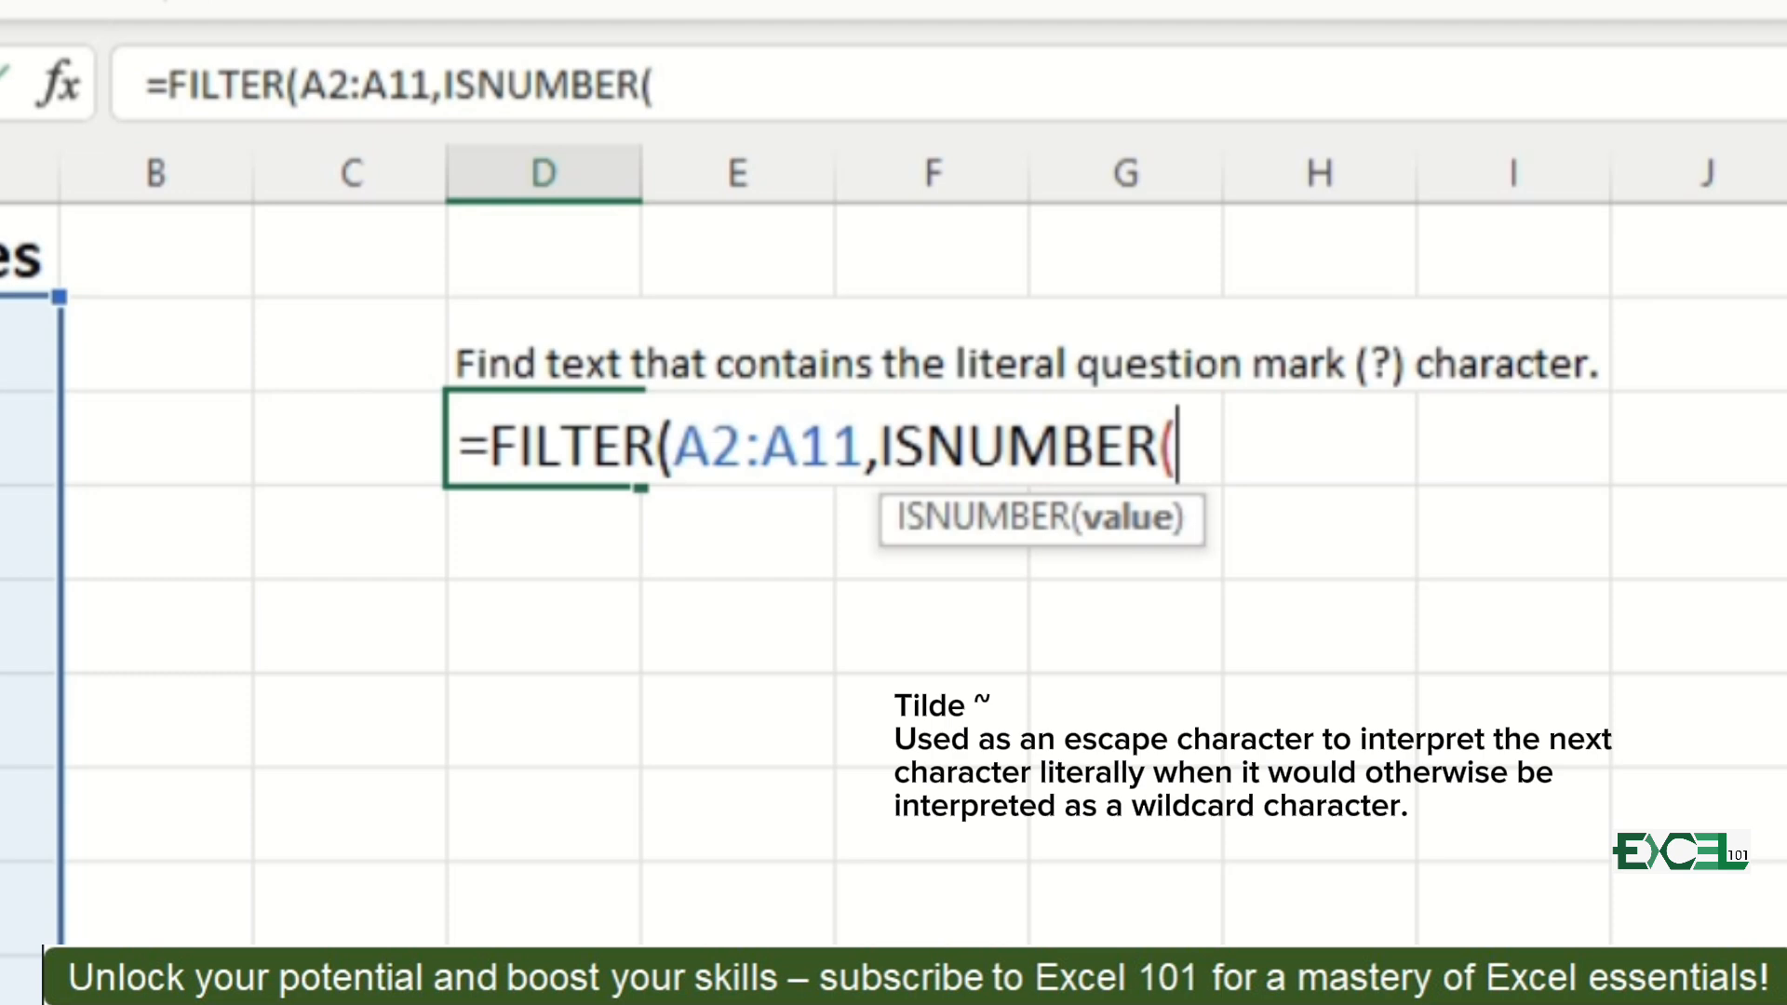
Step: Nest a SEARCH function inside ISNUMBER with "~?" as the text to find
{"action": "type", "text": "se"}
{"action": "key", "text": "Tab"}
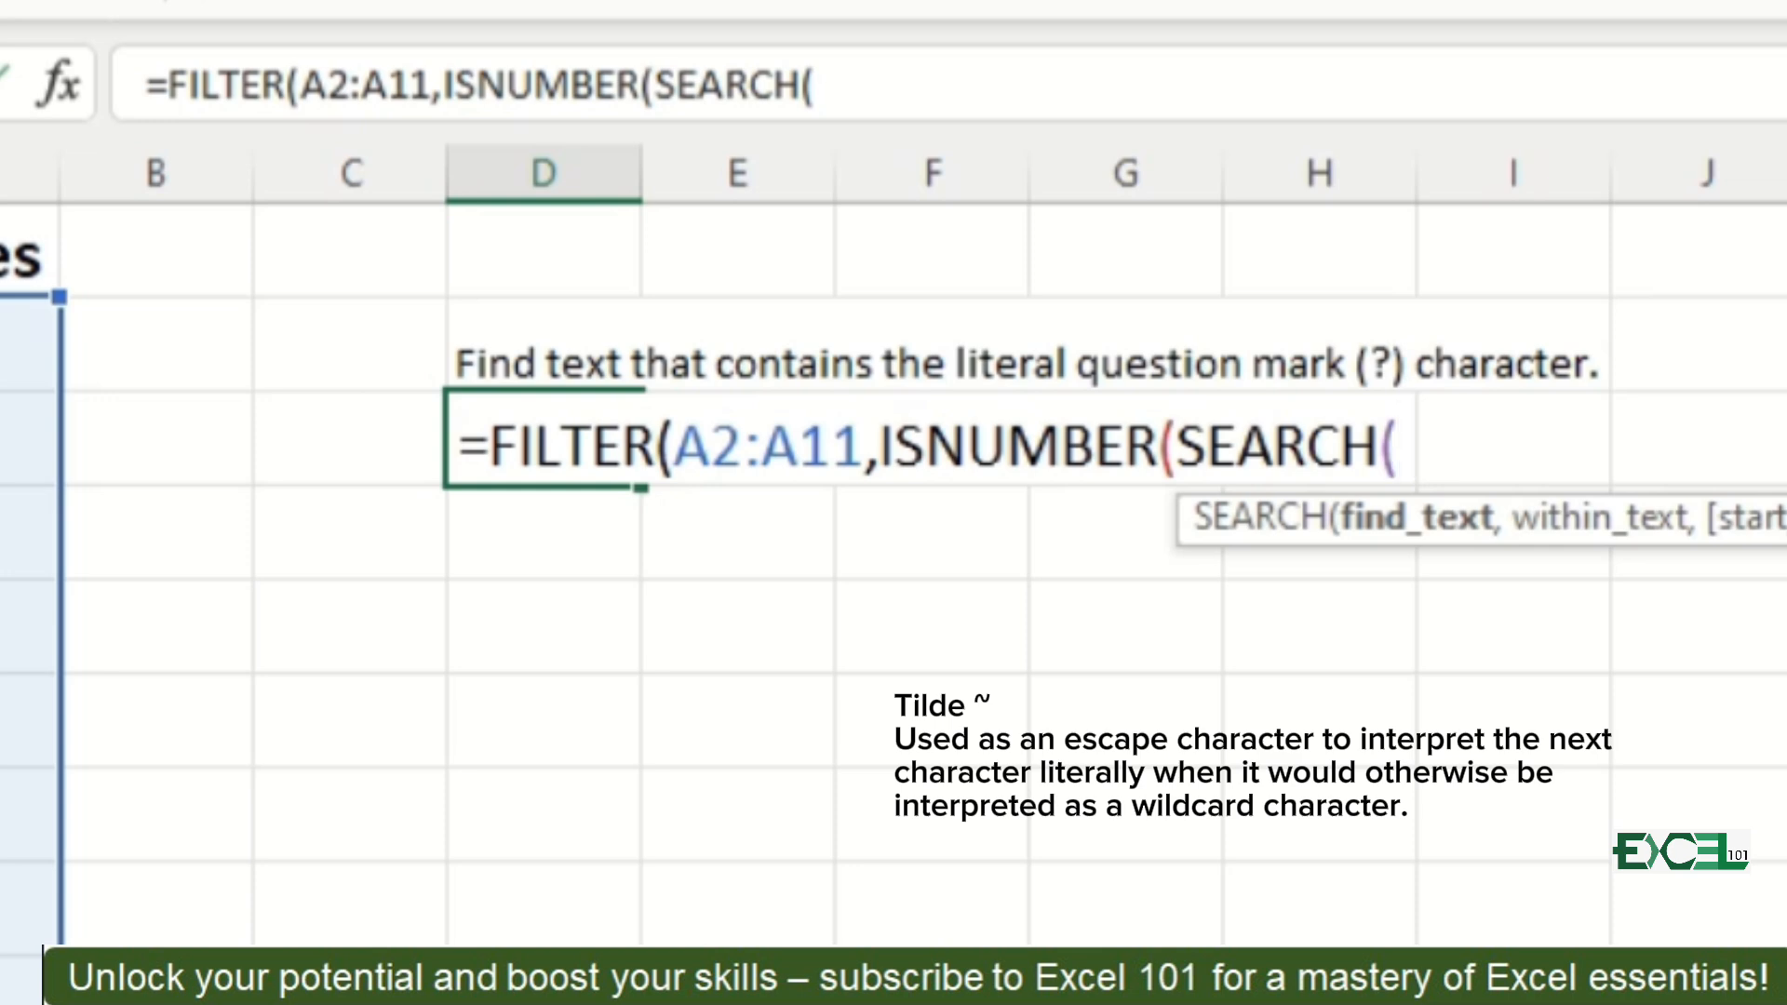
{"action": "type", "text": "~"}
{"action": "key", "text": "BackSpace"}
{"action": "type", "text": "\"~"}
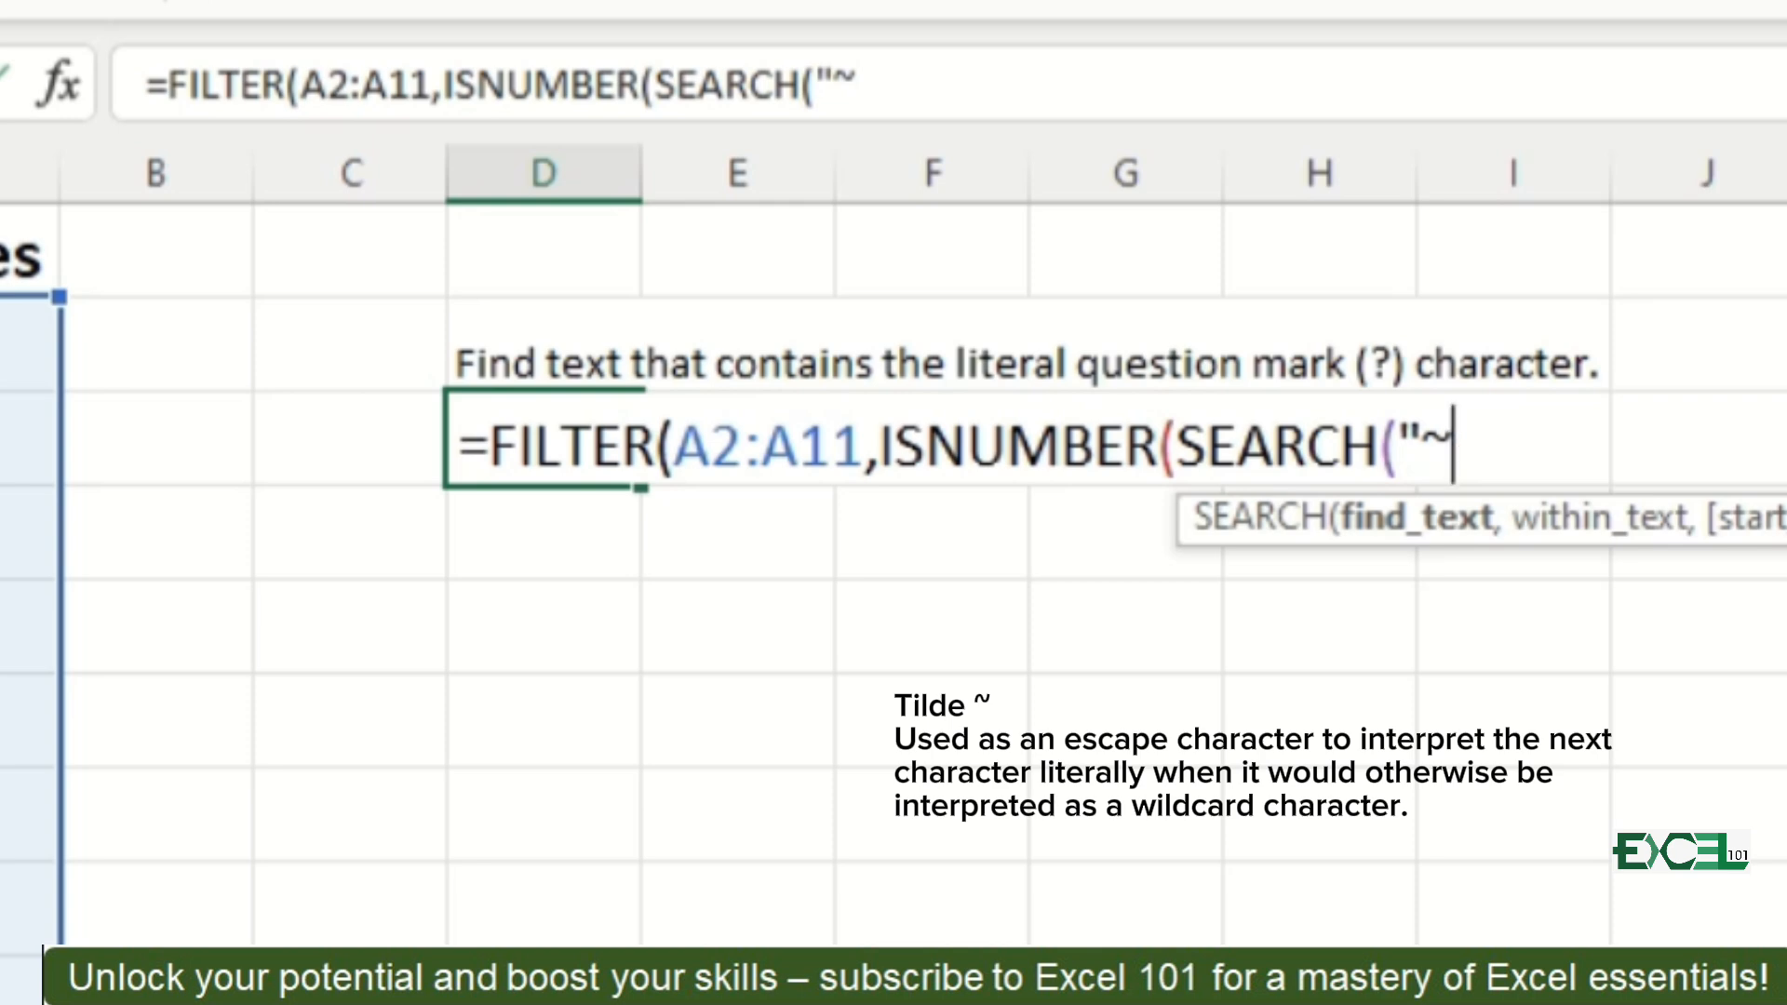
{"action": "type", "text": "?"}
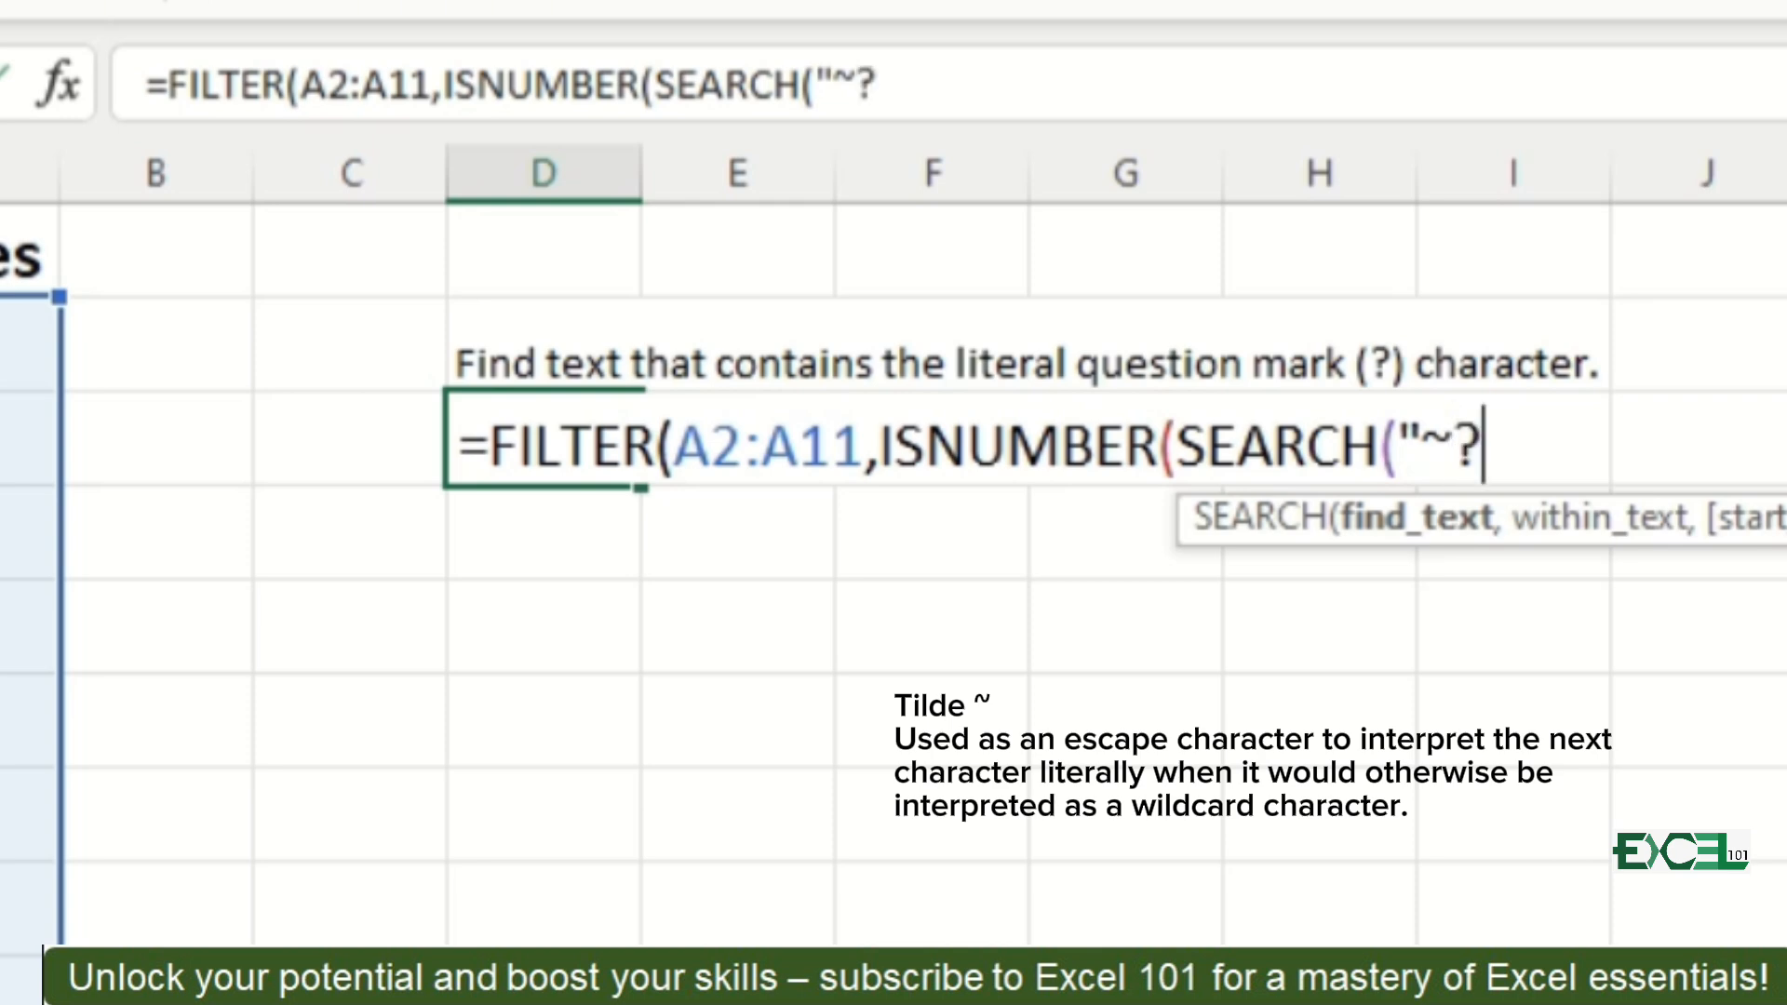
{"action": "type", "text": "\","}
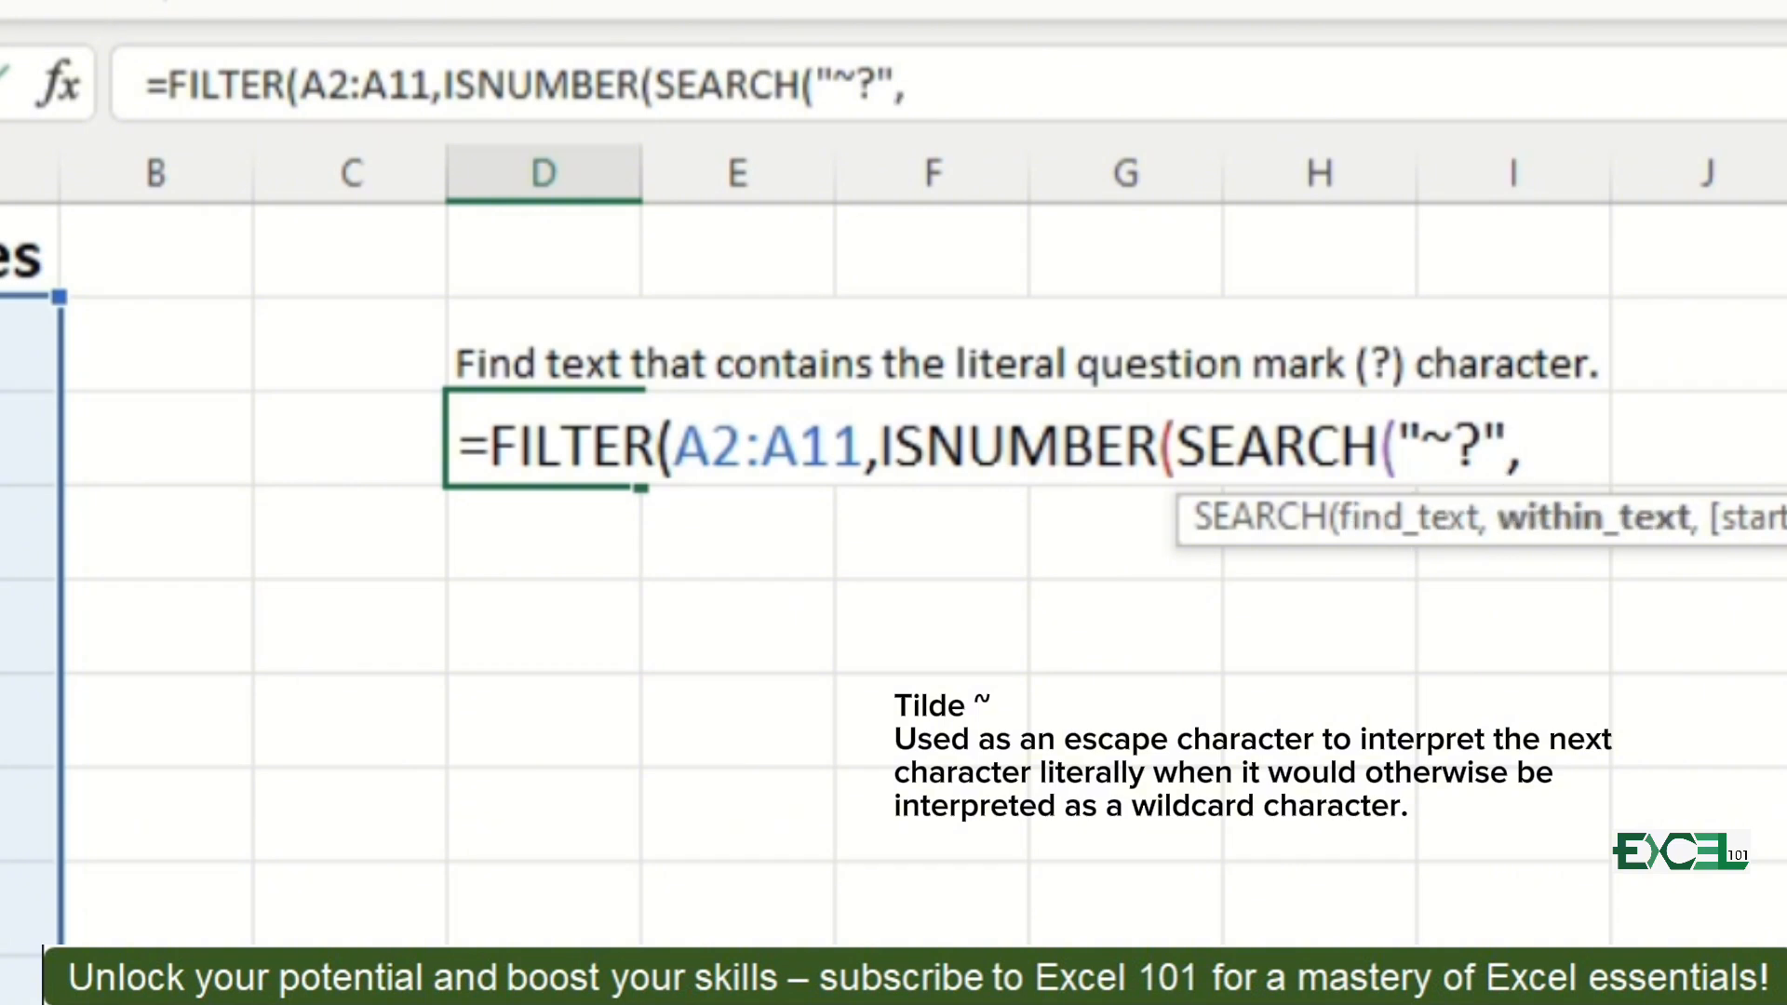
Step: Set A2:A11 as the range for SEARCH to look within, and complete the question mark FILTER formula in D3
{"action": "left_click", "coordinate": [19, 344]}
{"action": "key", "text": "ctrl+shift+Down"}
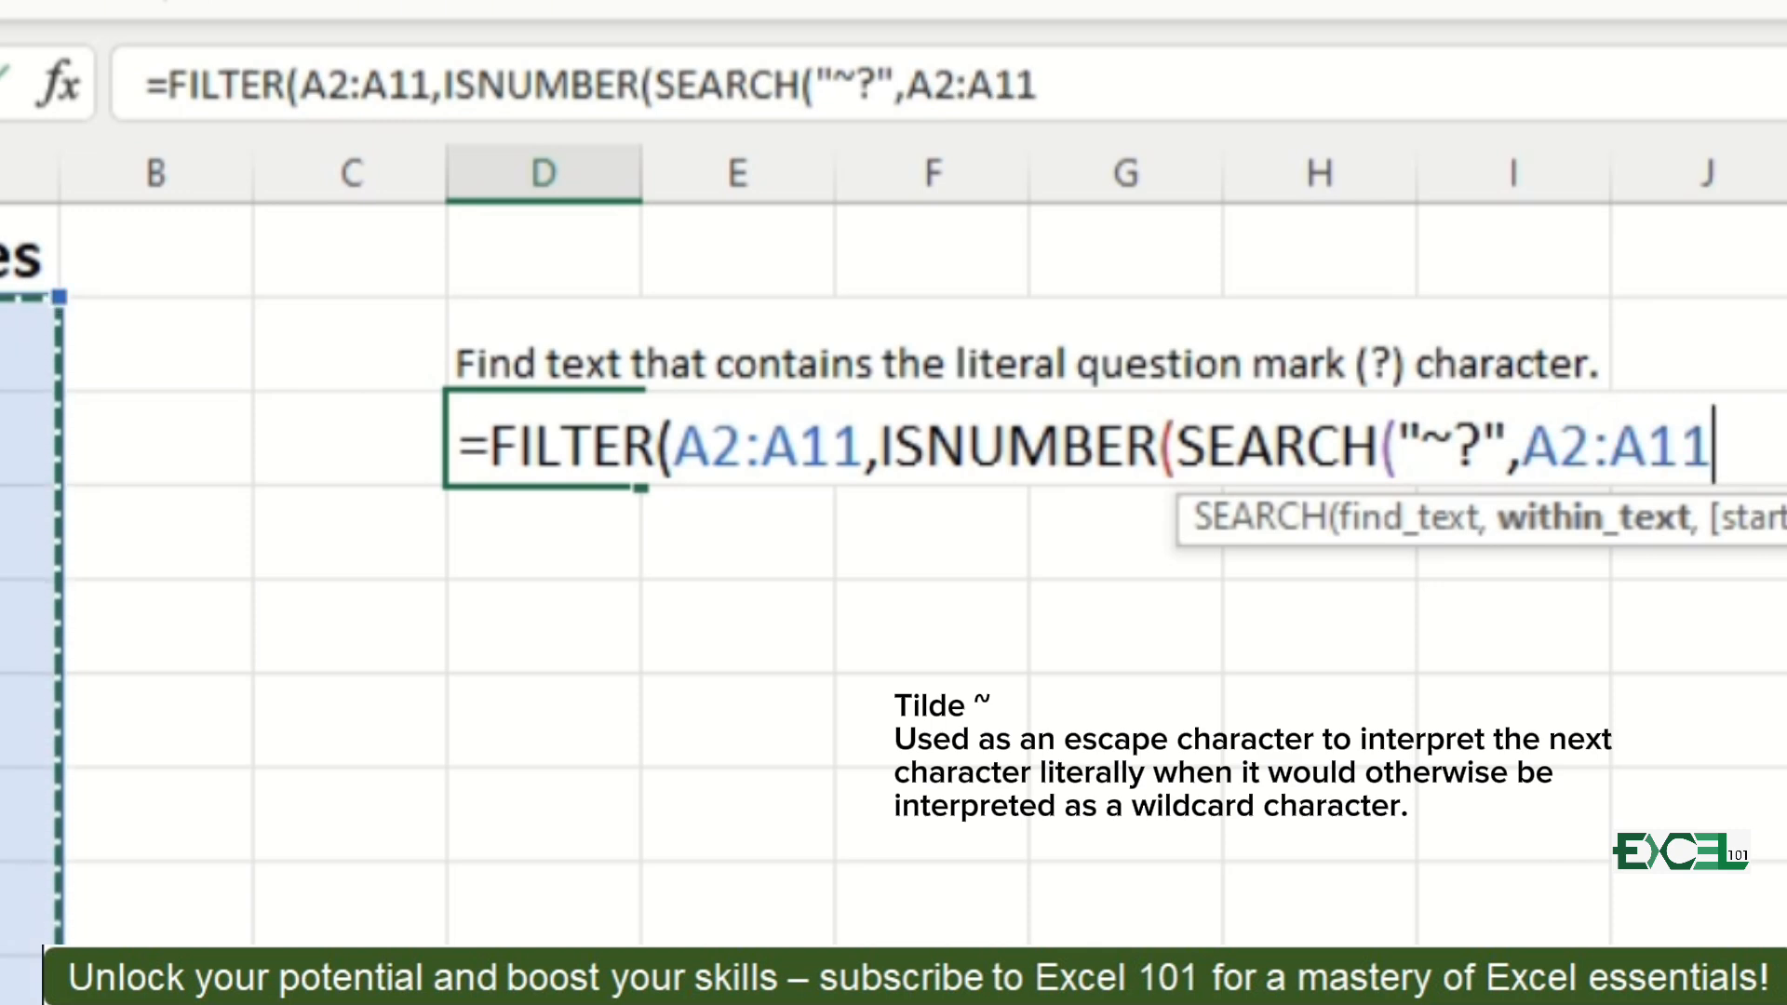
{"action": "type", "text": ")"}
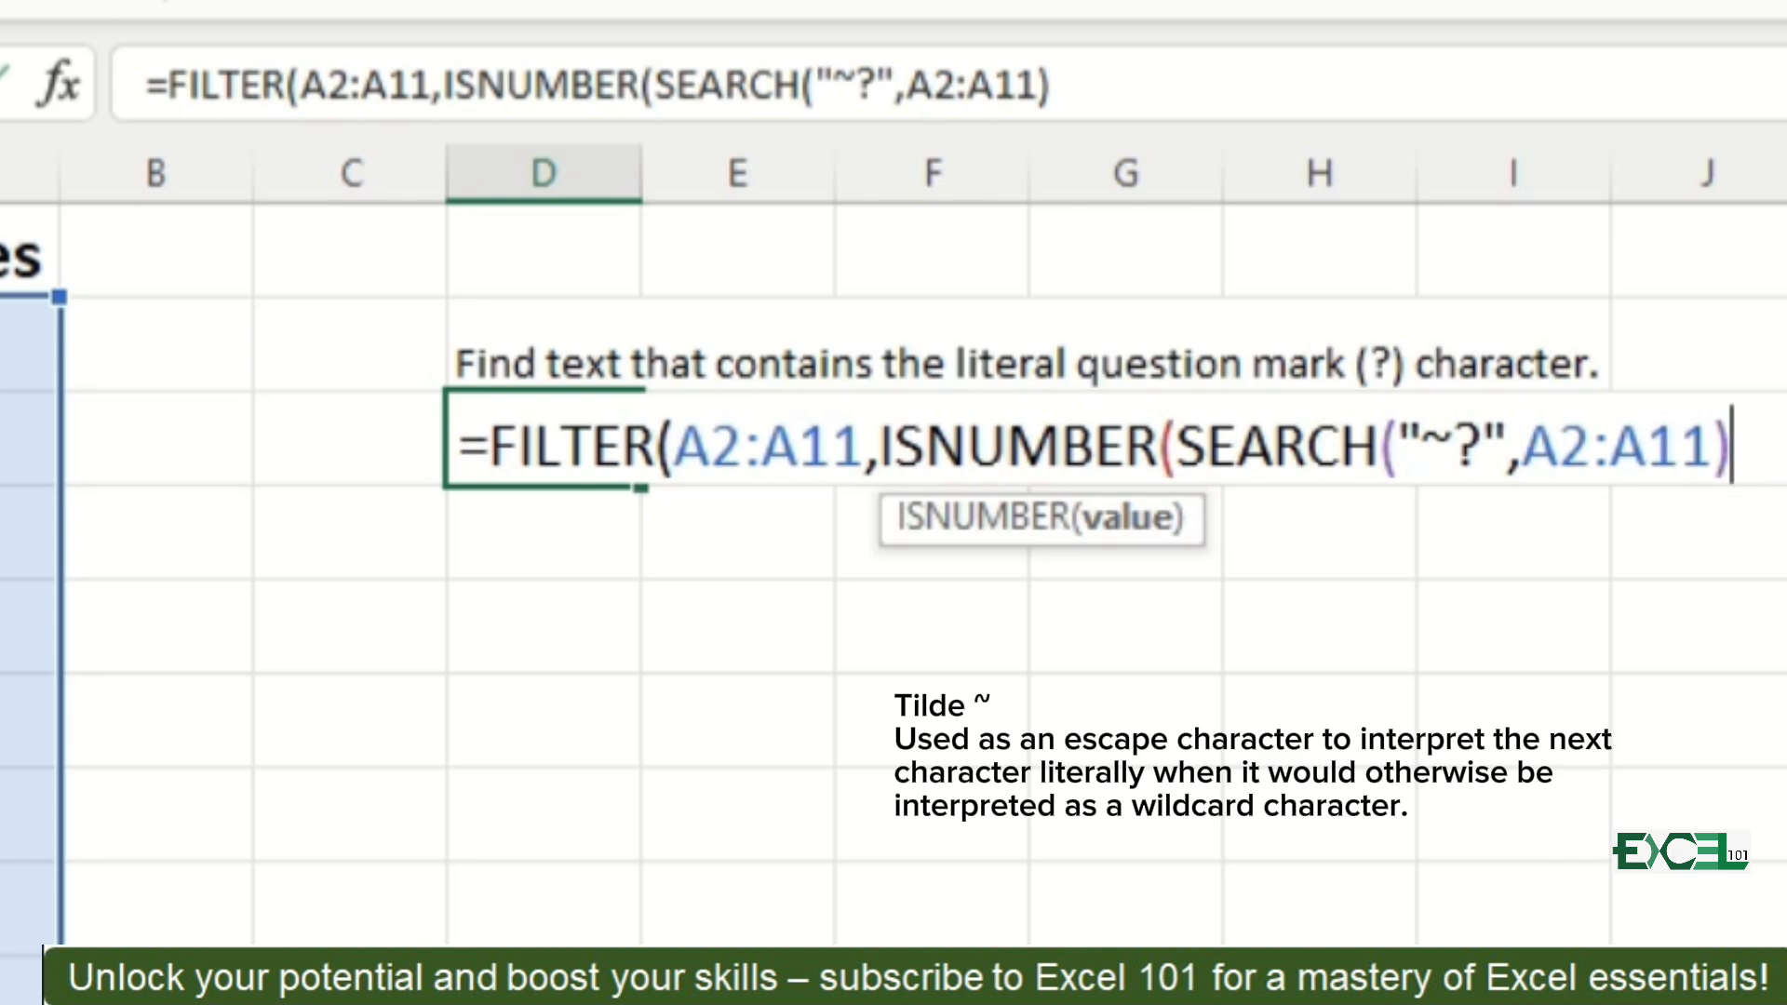
{"action": "type", "text": "))"}
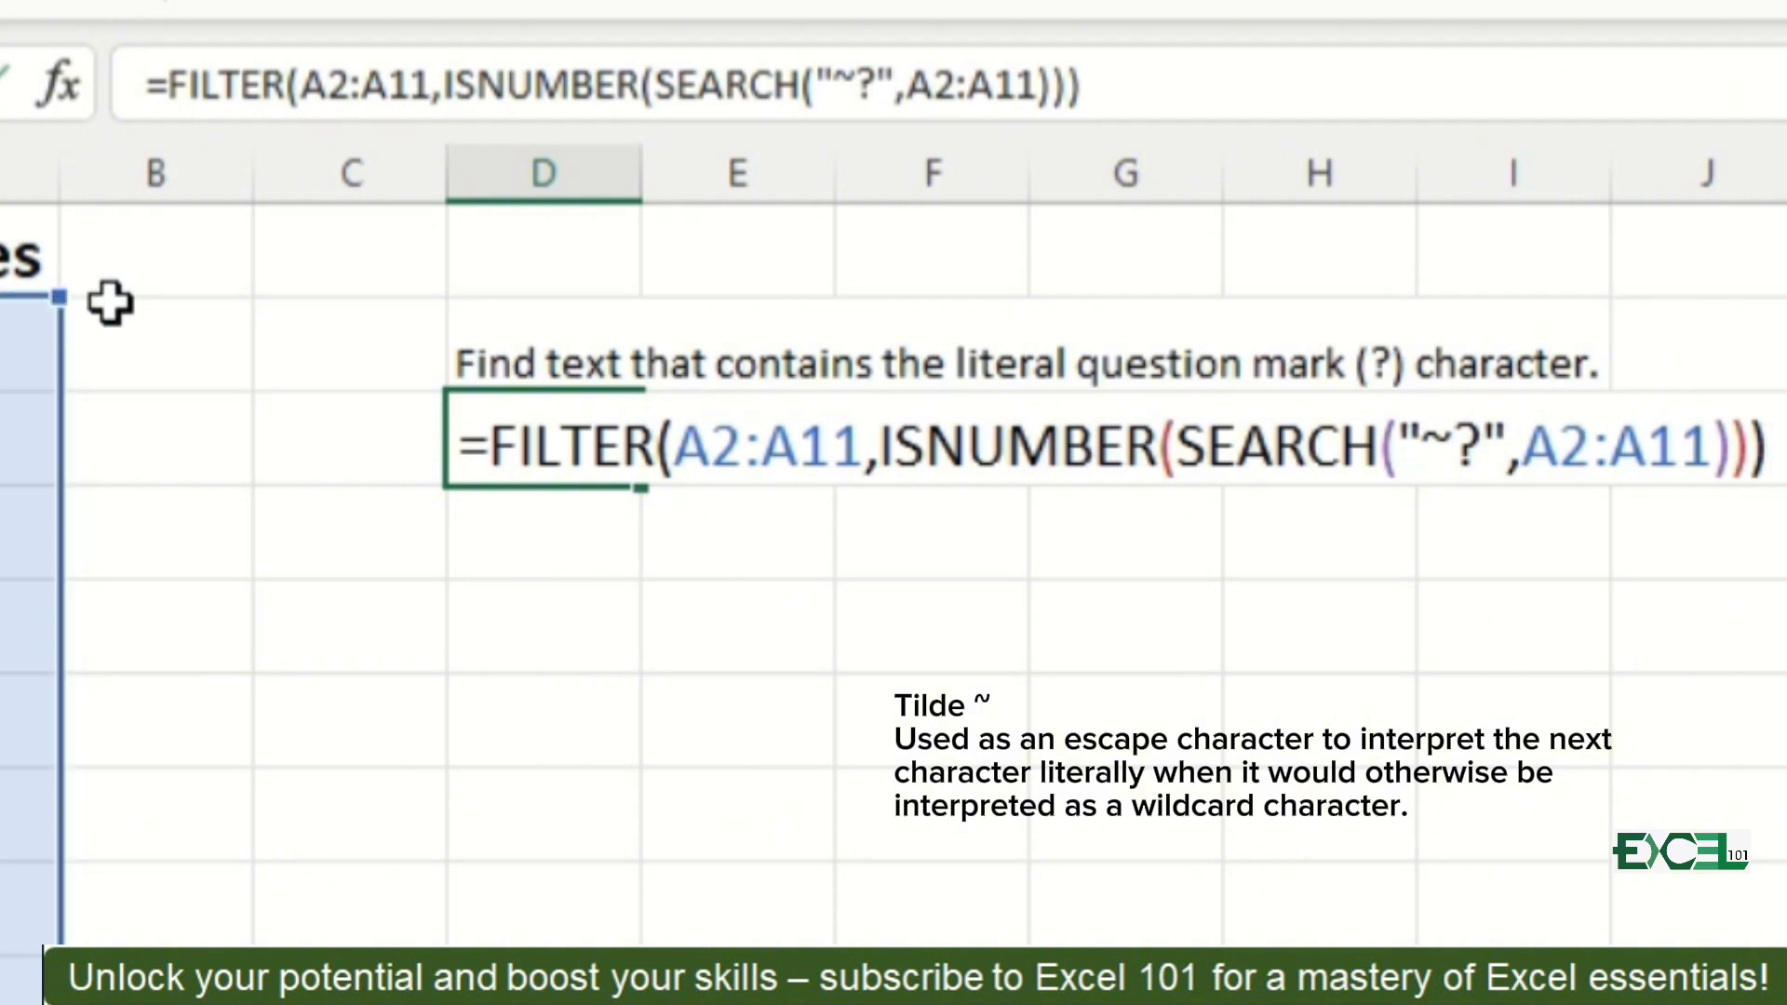
{"action": "key", "text": "Return"}
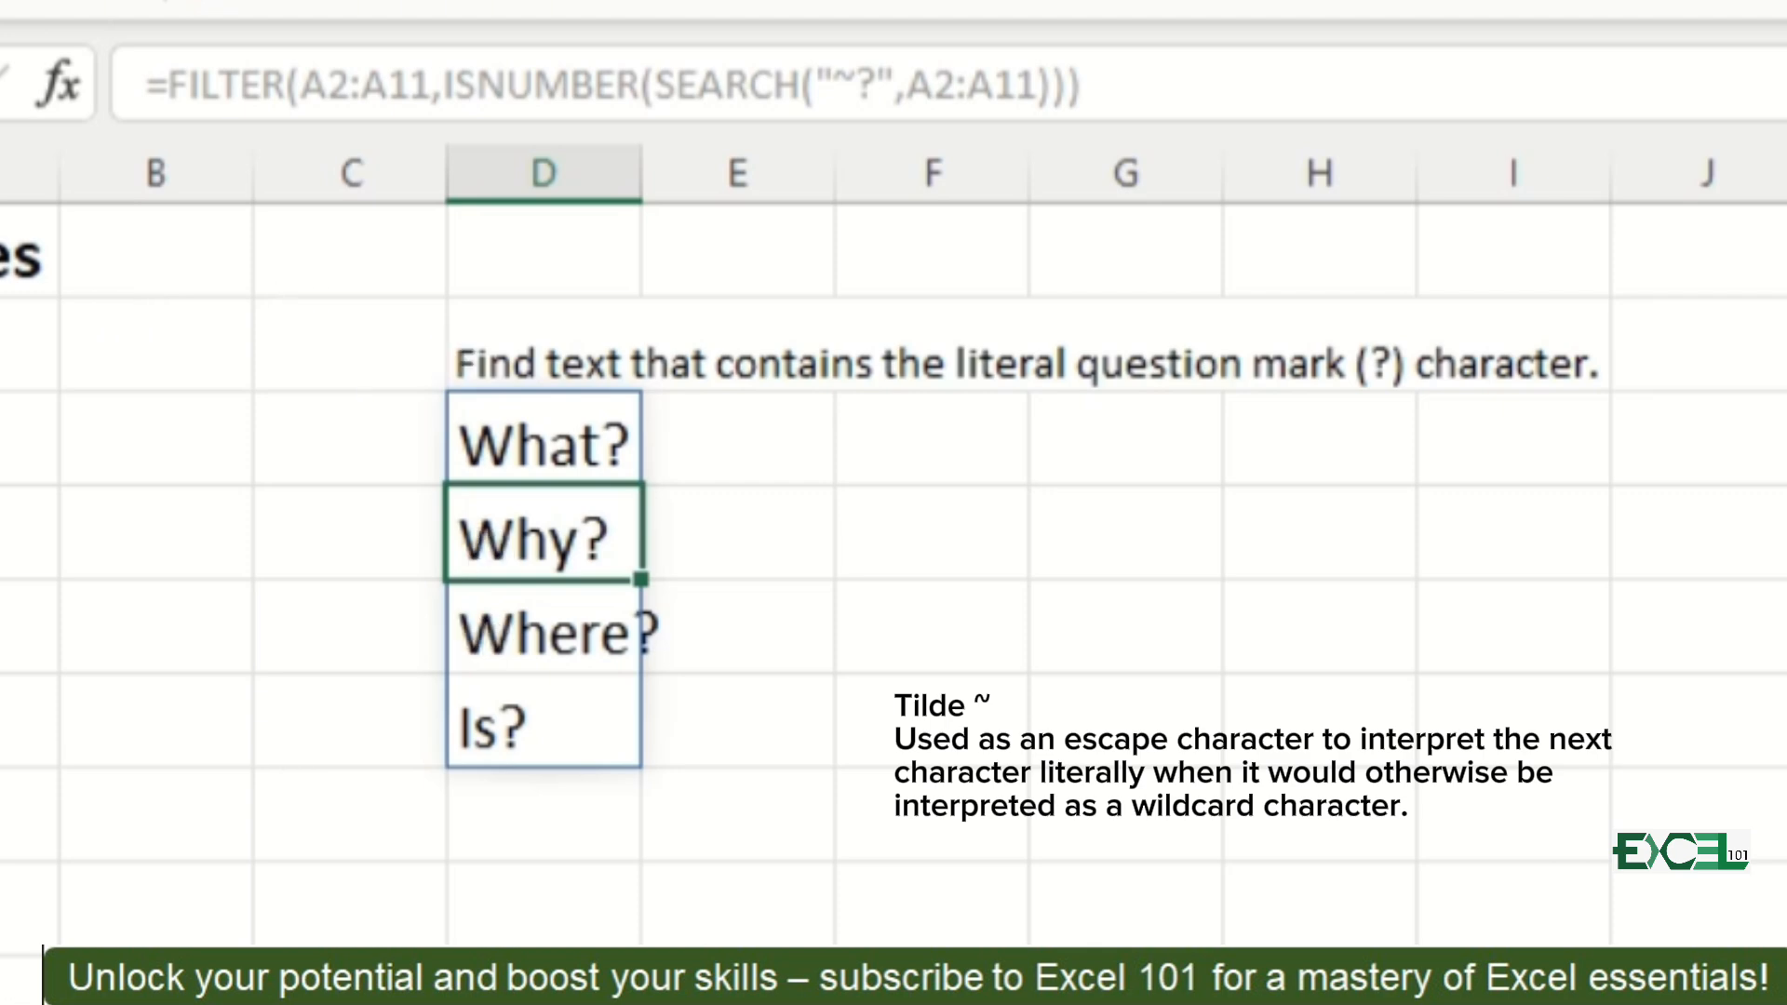
Step: Compare the filtered results with the product names in column A that contain a question mark
{"action": "left_click", "coordinate": [20, 988]}
{"action": "left_click", "coordinate": [20, 908]}
{"action": "left_click", "coordinate": [20, 814]}
{"action": "left_click", "coordinate": [21, 627]}
{"action": "left_click", "coordinate": [20, 438]}
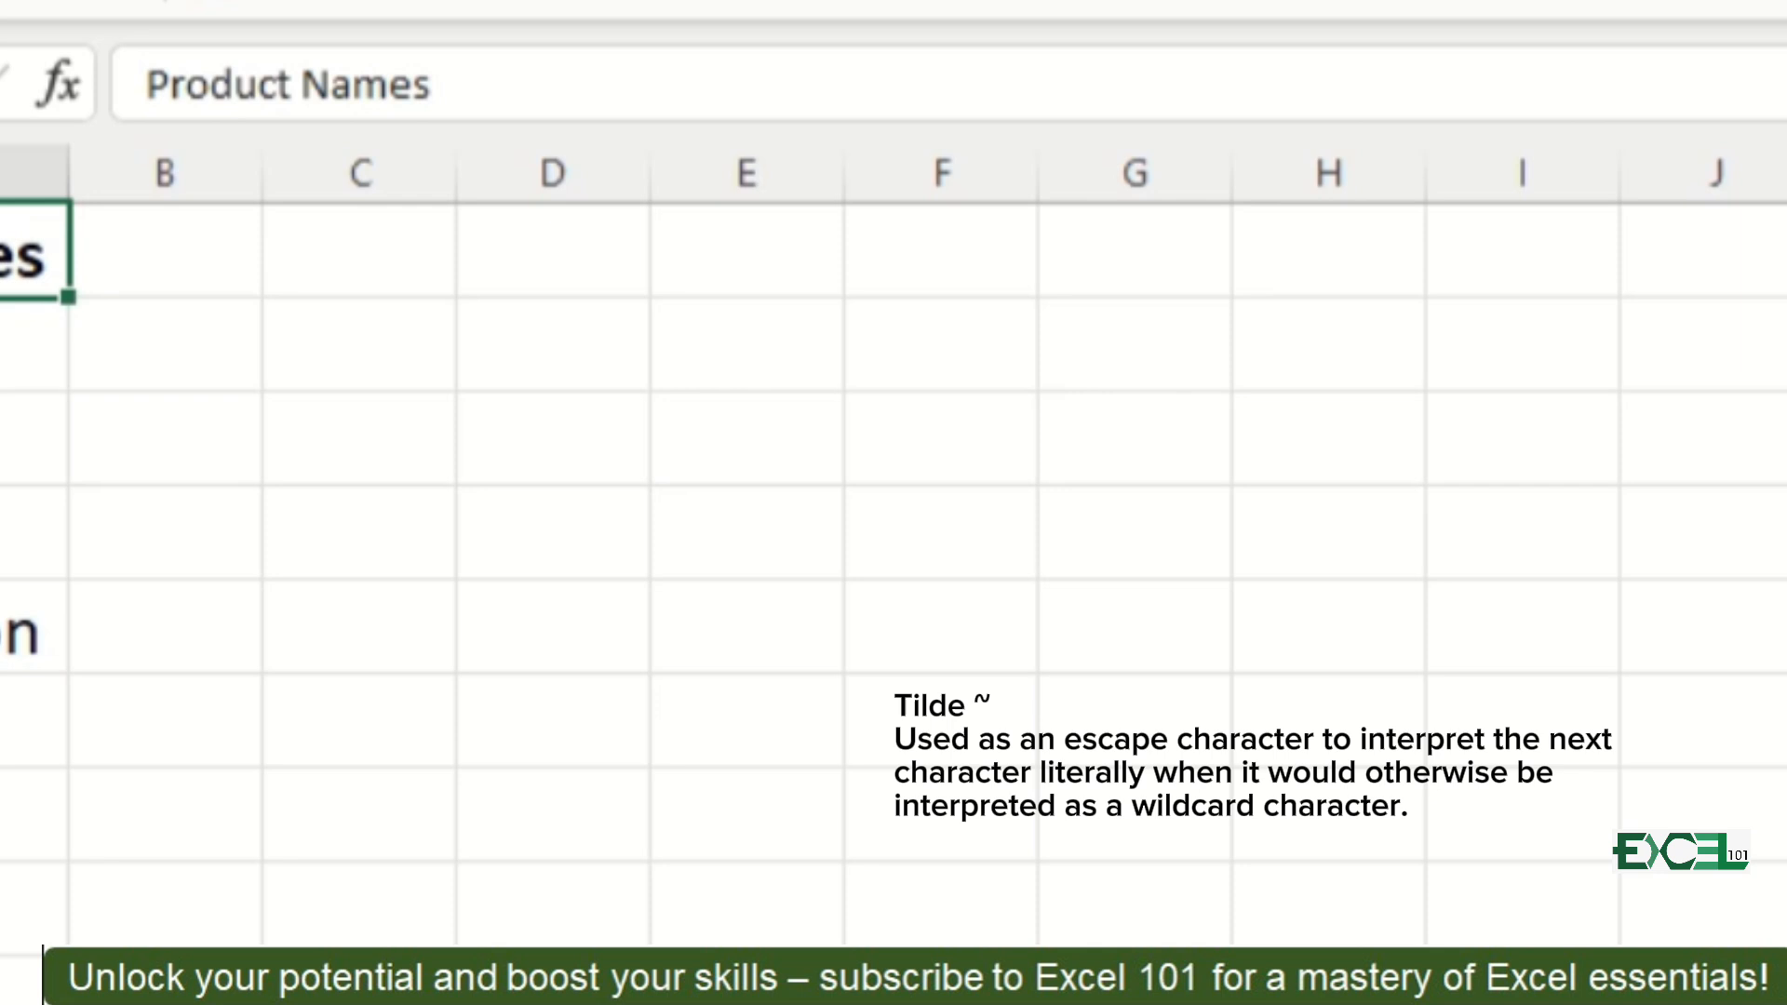
Step: Examine the product names containing an asterisk in column A of the next sheet
{"action": "key", "text": "Down"}
{"action": "key", "text": "Down"}
{"action": "key", "text": "Down"}
{"action": "key", "text": "Down"}
{"action": "key", "text": "Down"}
{"action": "key", "text": "Down"}
{"action": "key", "text": "Down"}
{"action": "key", "text": "Down"}
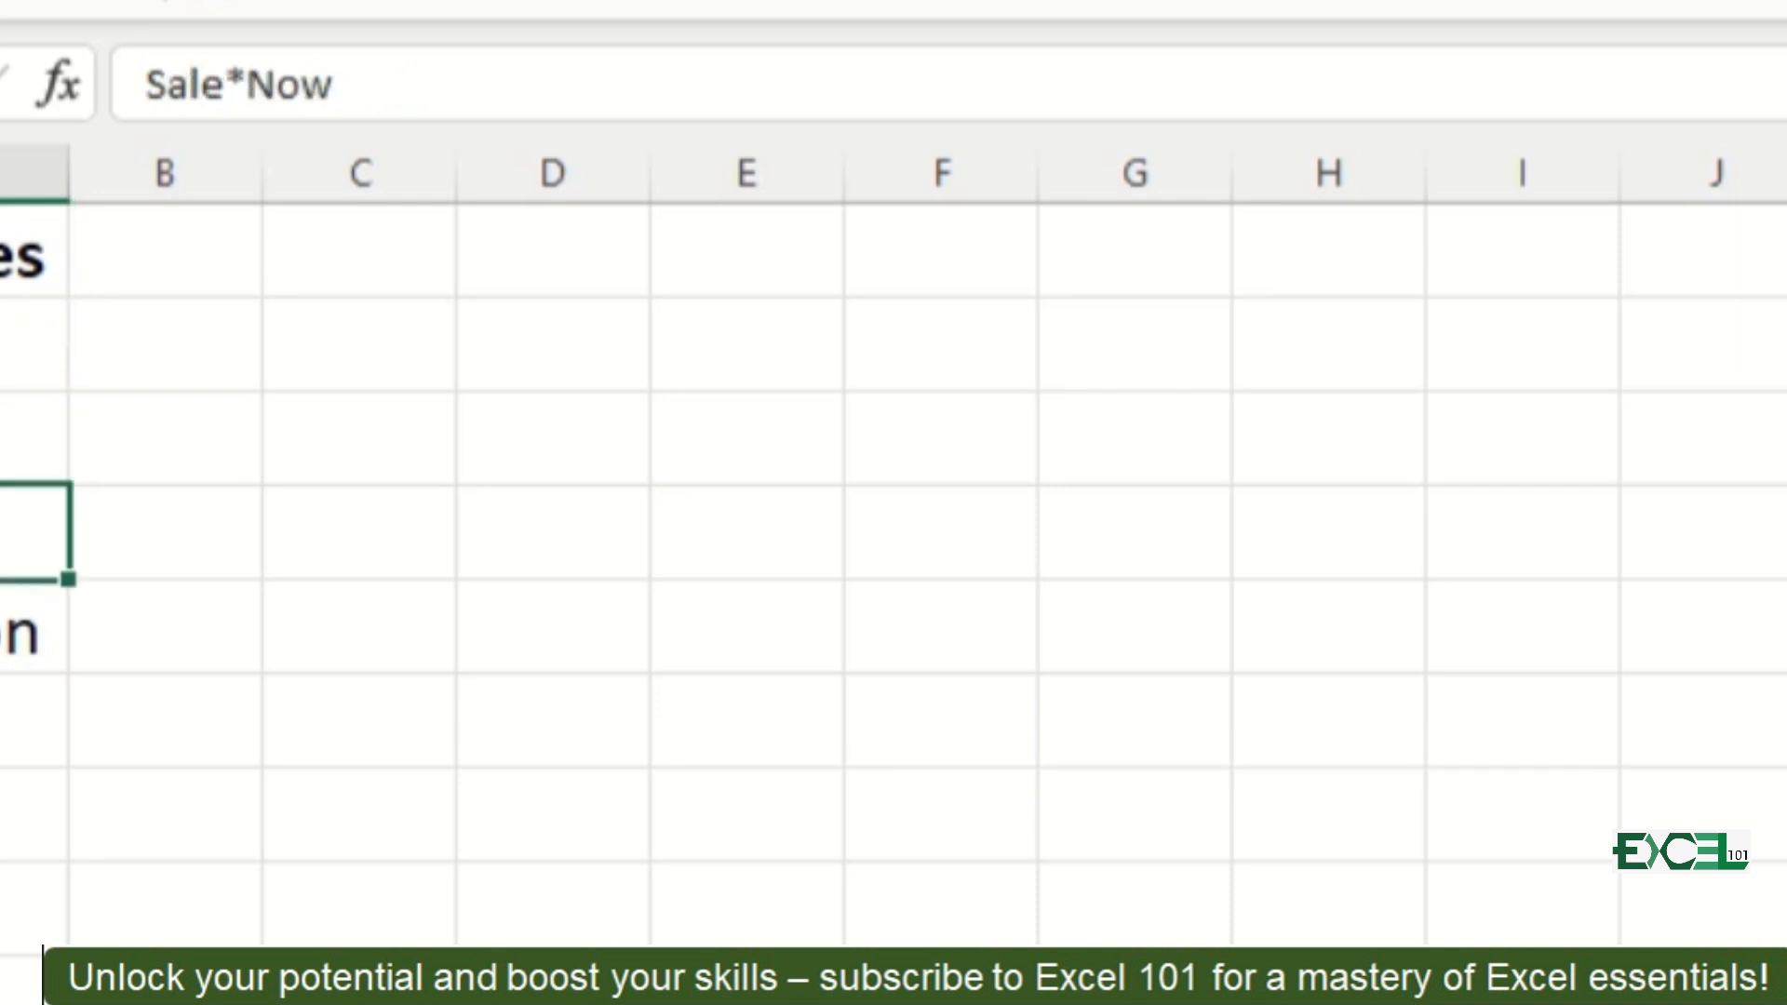
{"action": "key", "text": "ctrl+Home"}
{"action": "key", "text": "Down"}
{"action": "key", "text": "Down"}
{"action": "key", "text": "Down"}
{"action": "key", "text": "Up"}
{"action": "key", "text": "Up"}
{"action": "key", "text": "Up"}
{"action": "key", "text": "Down"}
{"action": "key", "text": "Down"}
{"action": "key", "text": "Down"}
Step: Begin a FILTER formula in D3 of the asterisk example sheet, using array A2:A11 and an ISNUMBER include condition
{"action": "key", "text": "Right"}
{"action": "key", "text": "Right"}
{"action": "key", "text": "Up"}
{"action": "key", "text": "Right"}
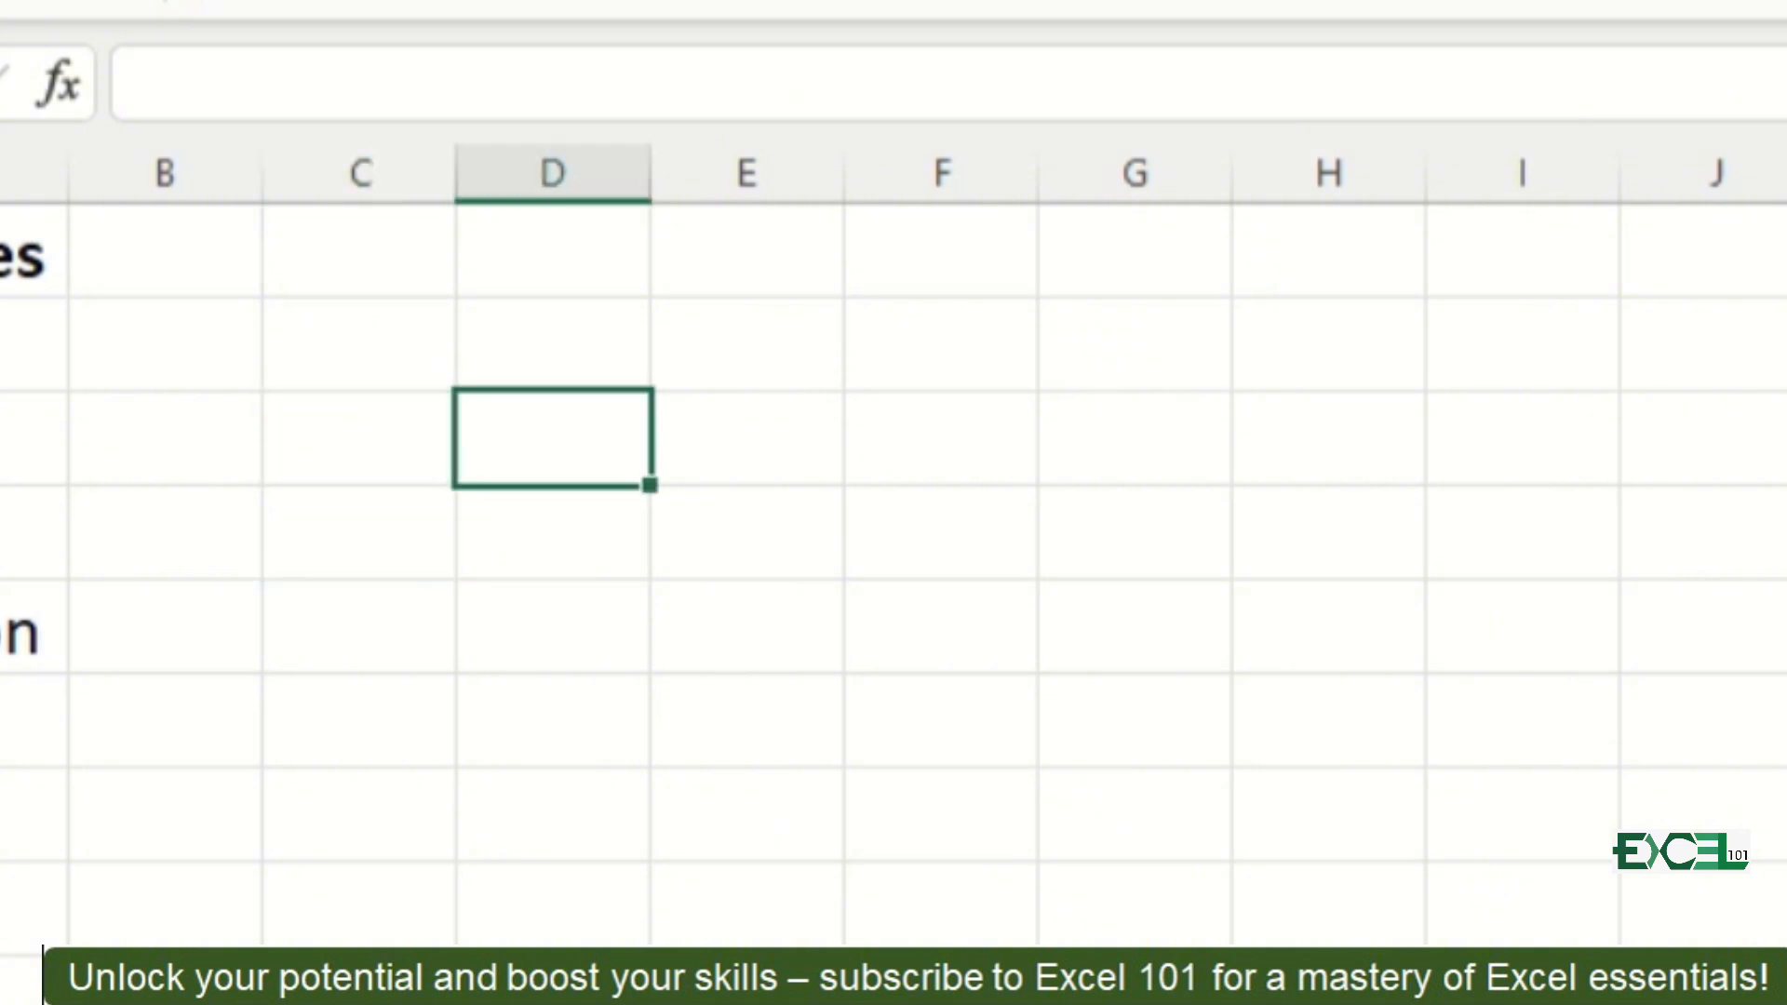
{"action": "type", "text": "=fil"}
{"action": "key", "text": "Tab"}
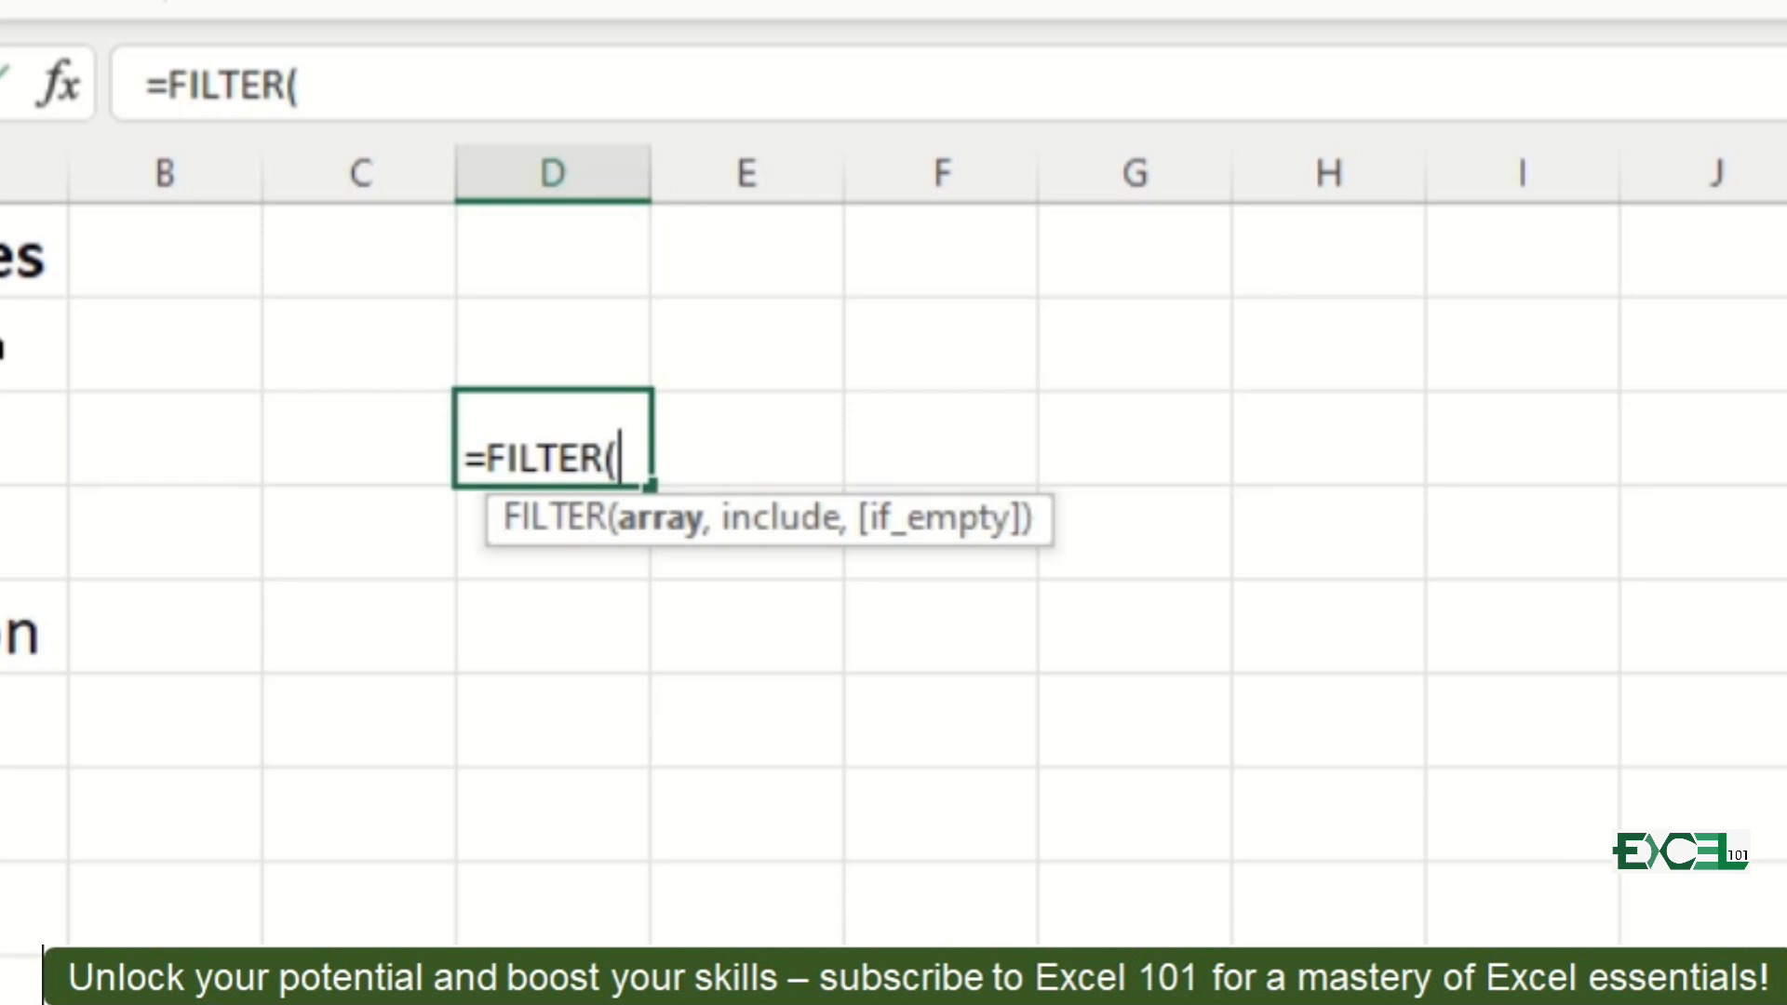
{"action": "left_click", "coordinate": [2, 346]}
{"action": "key", "text": "ctrl+shift+Down"}
{"action": "type", "text": ","}
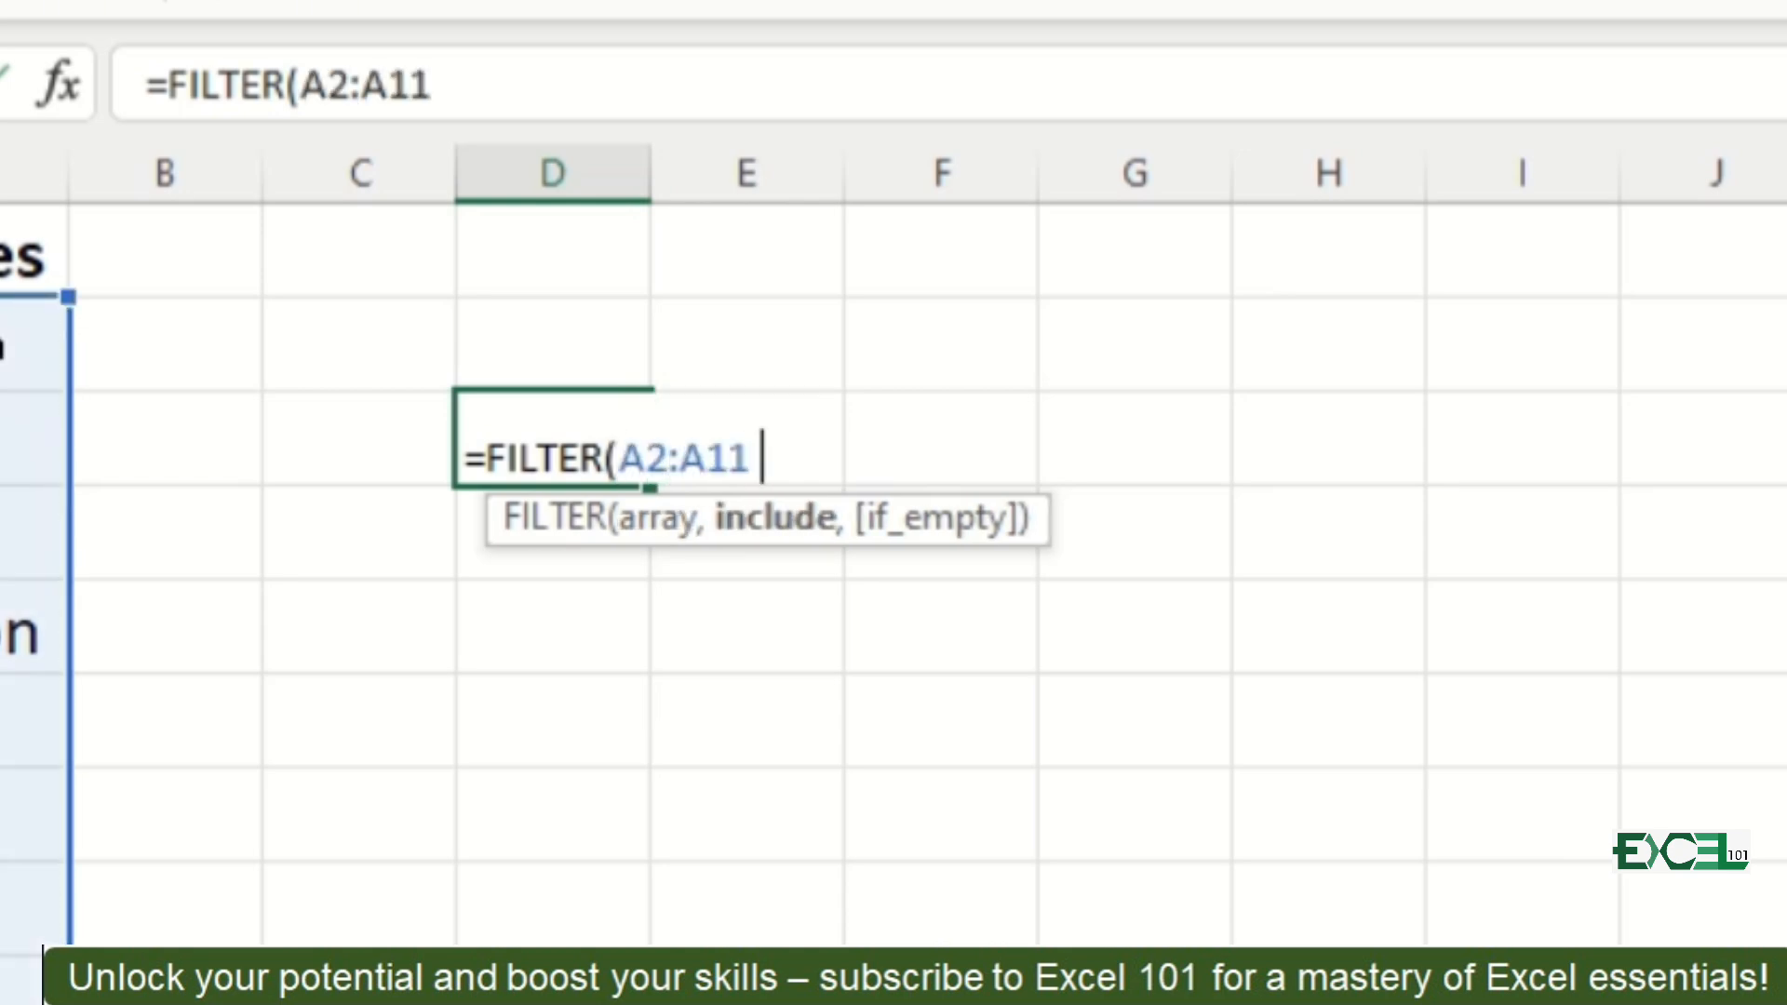
{"action": "type", "text": "is"}
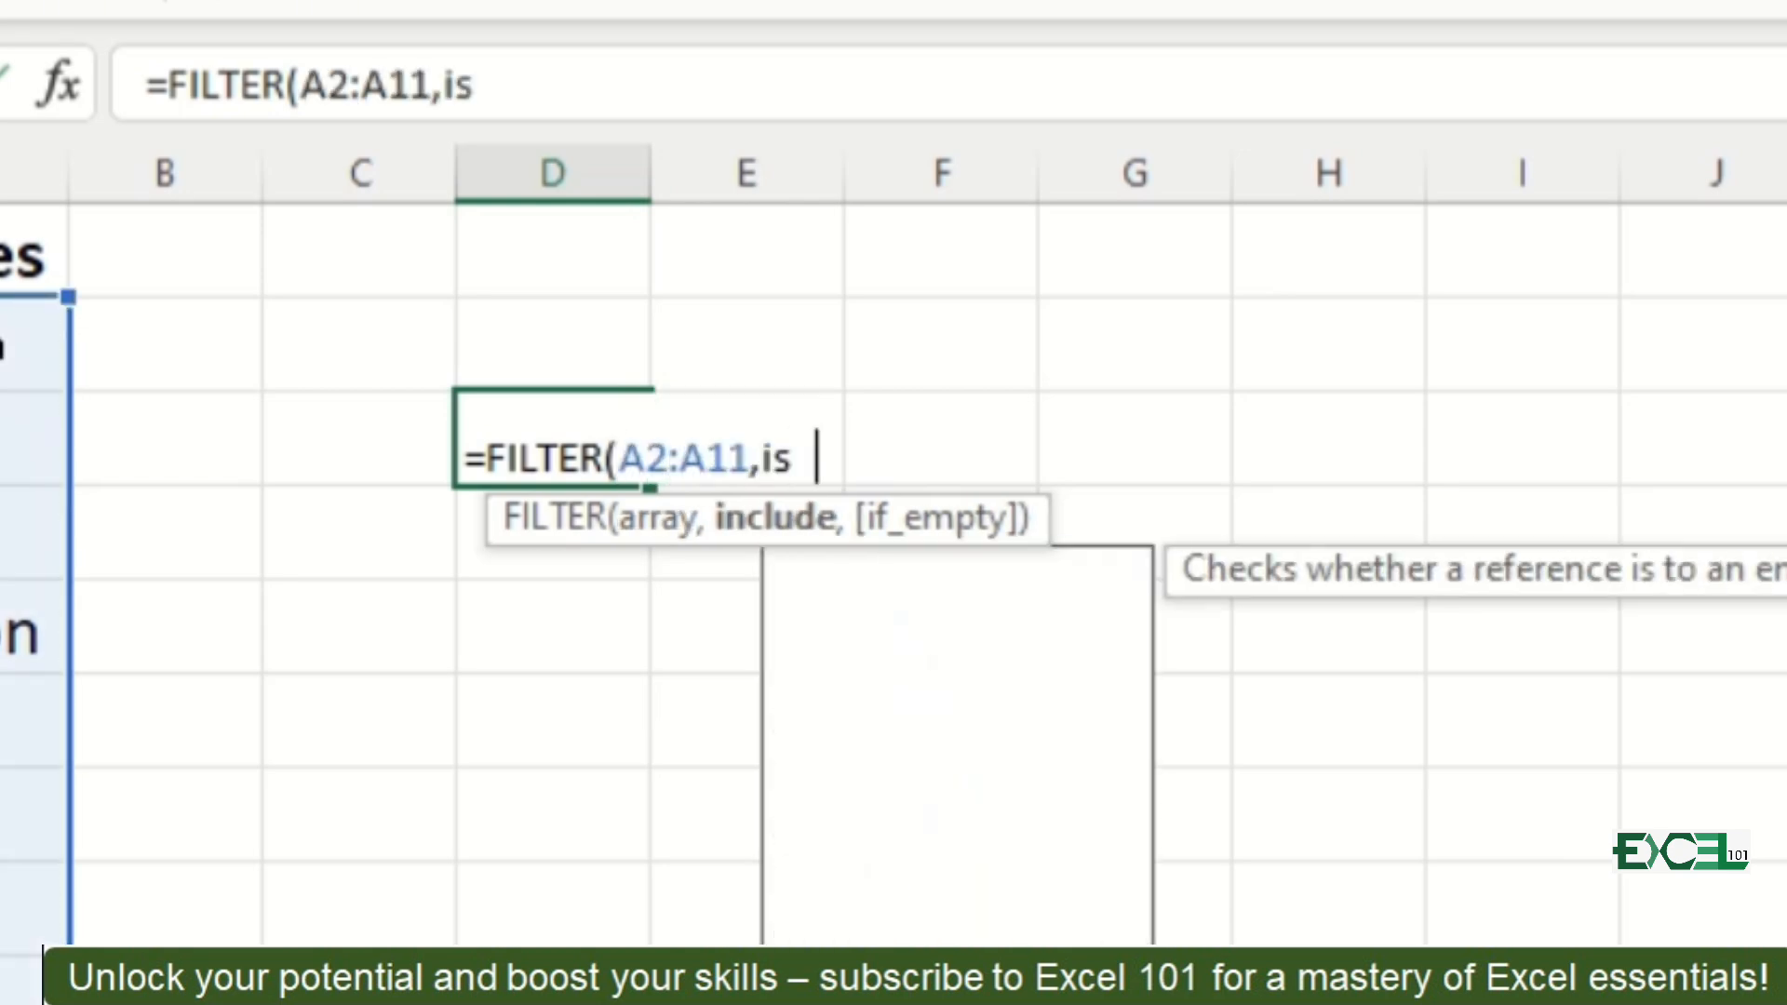
{"action": "type", "text": "nu"}
{"action": "key", "text": "Tab"}
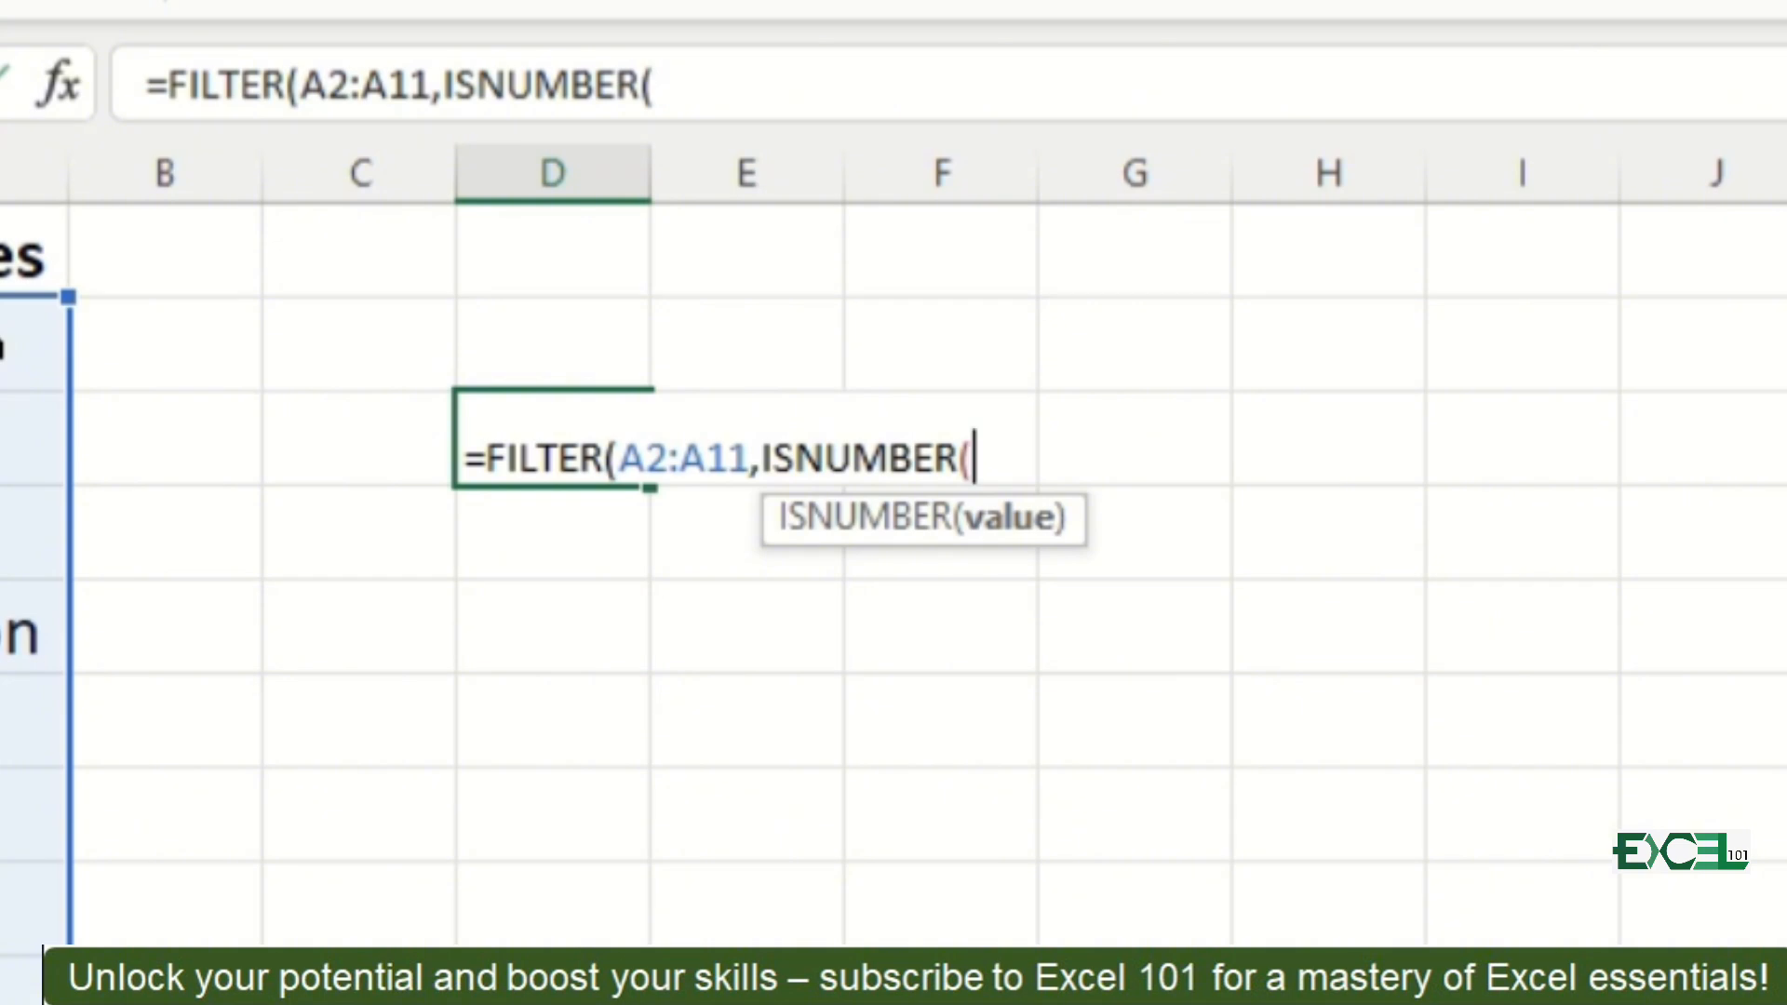
Step: Add a SEARCH function inside ISNUMBER that looks for the literal asterisk "~*"
{"action": "type", "text": "s"}
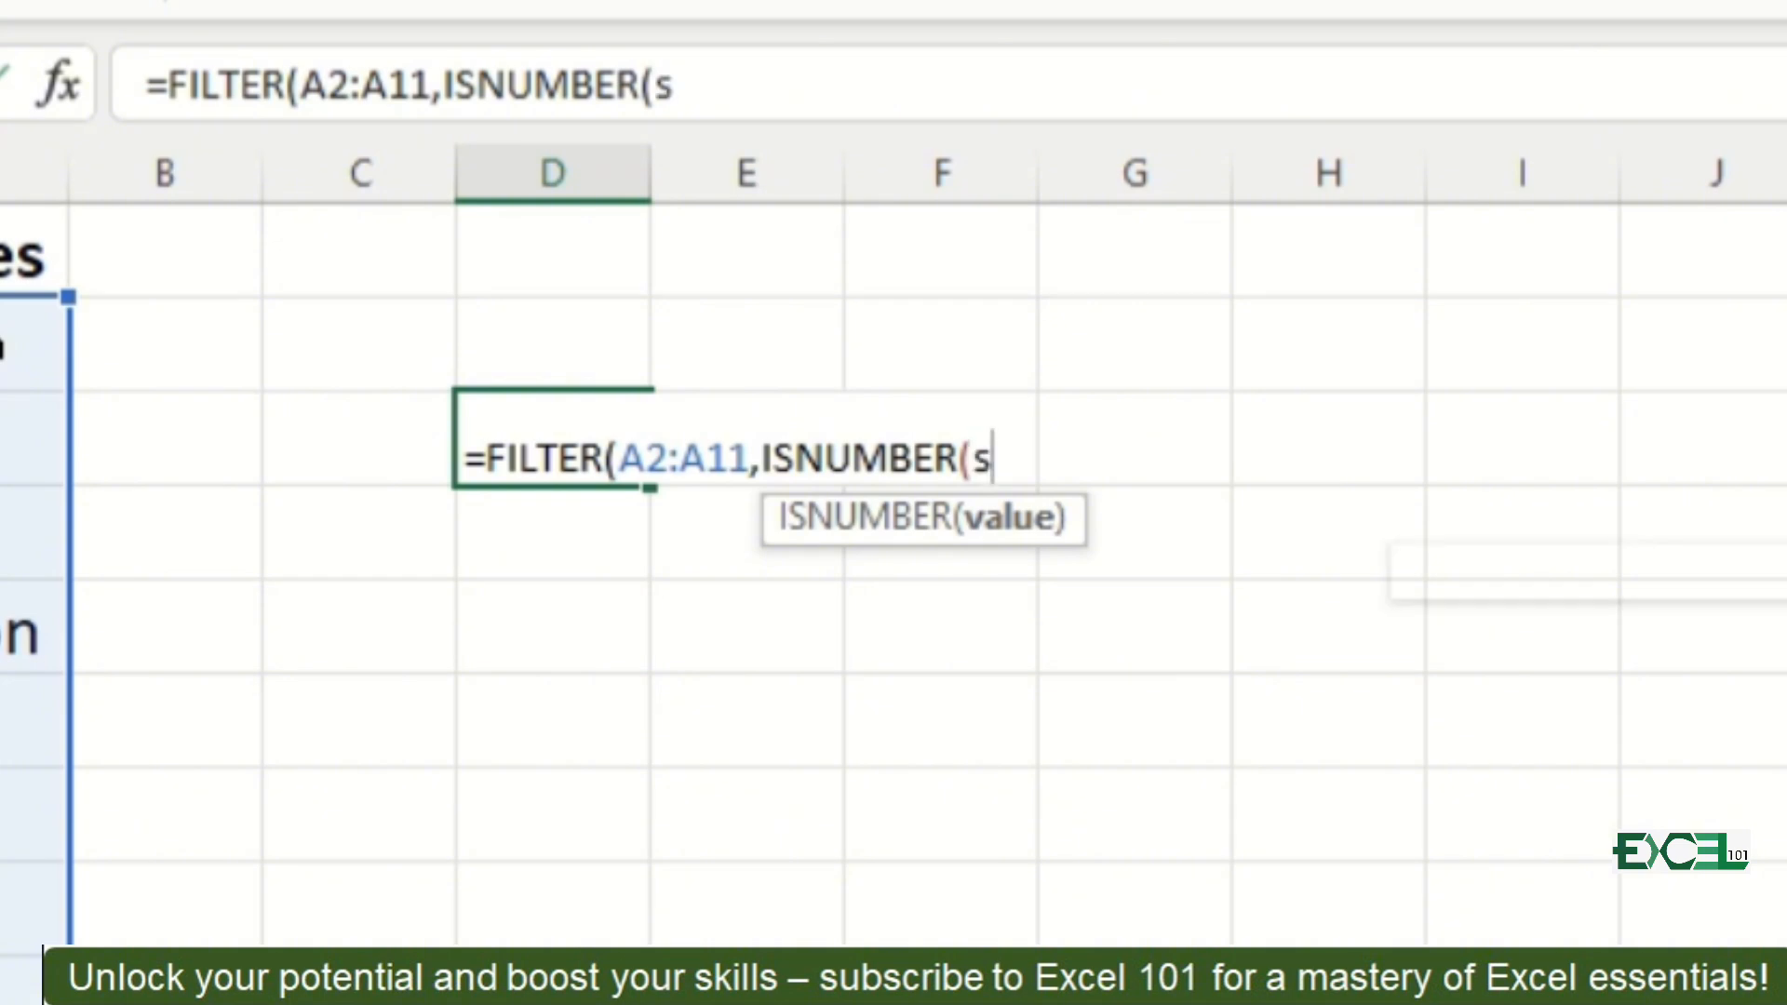
{"action": "type", "text": "ea"}
{"action": "key", "text": "Tab"}
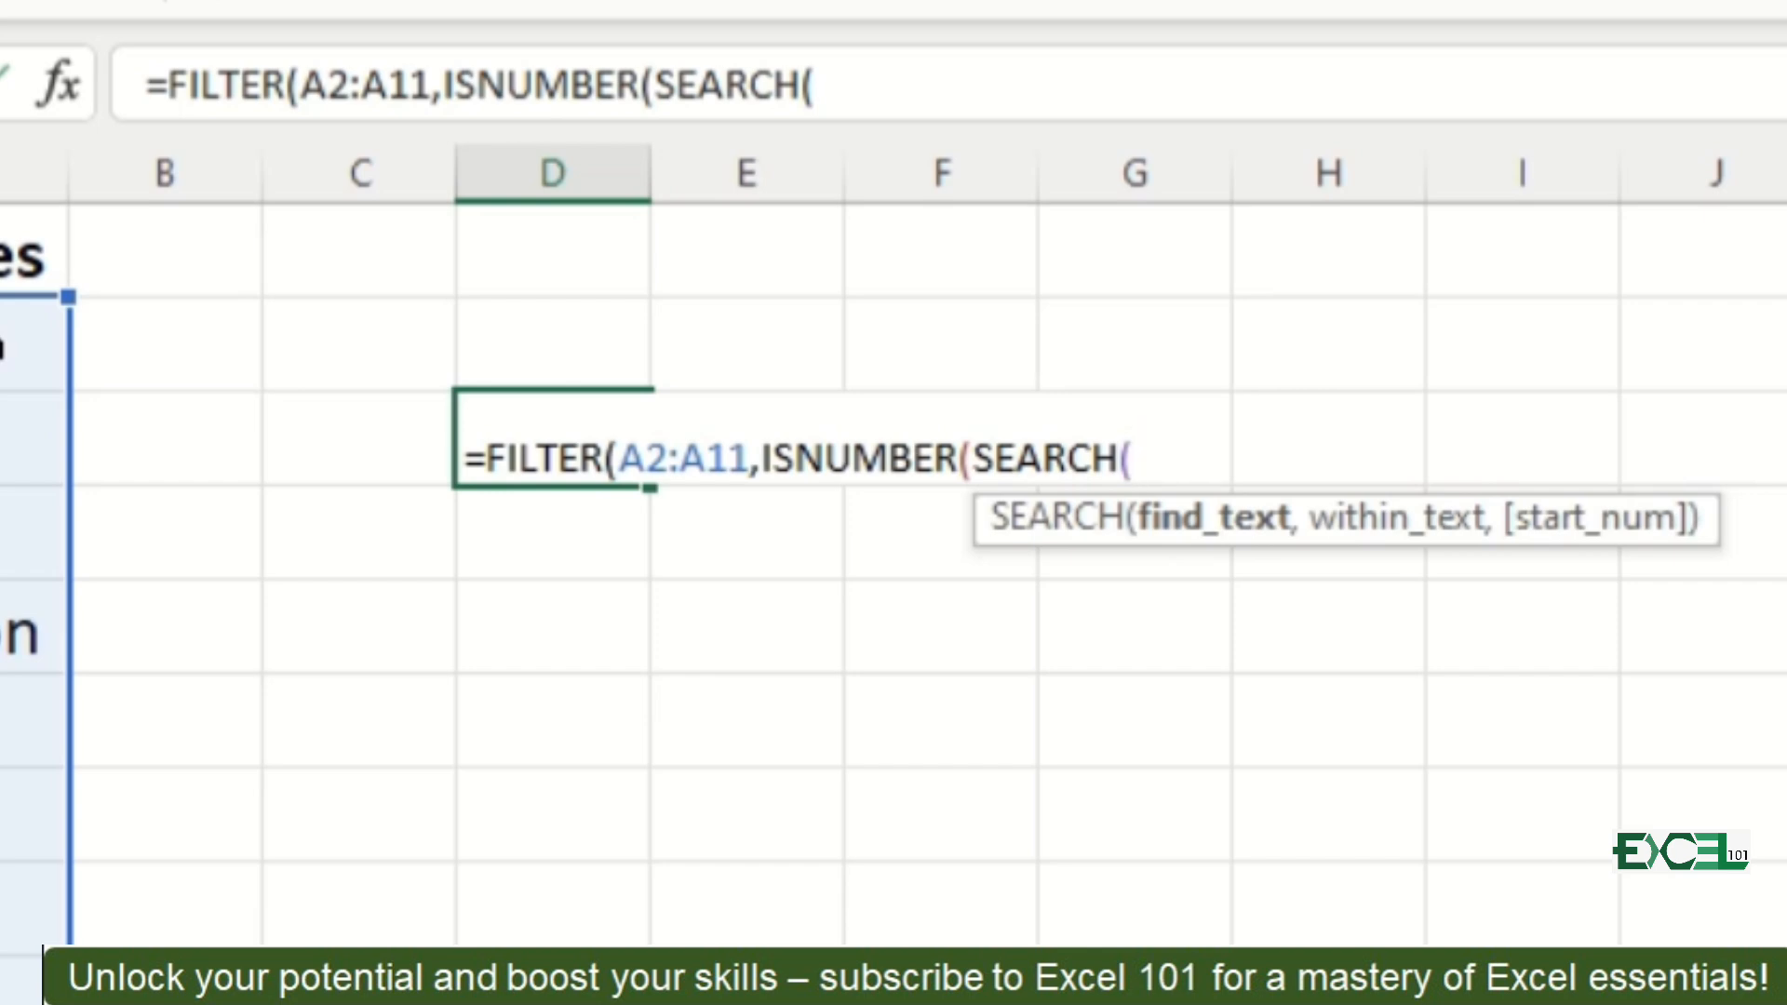
{"action": "type", "text": "\"~*"}
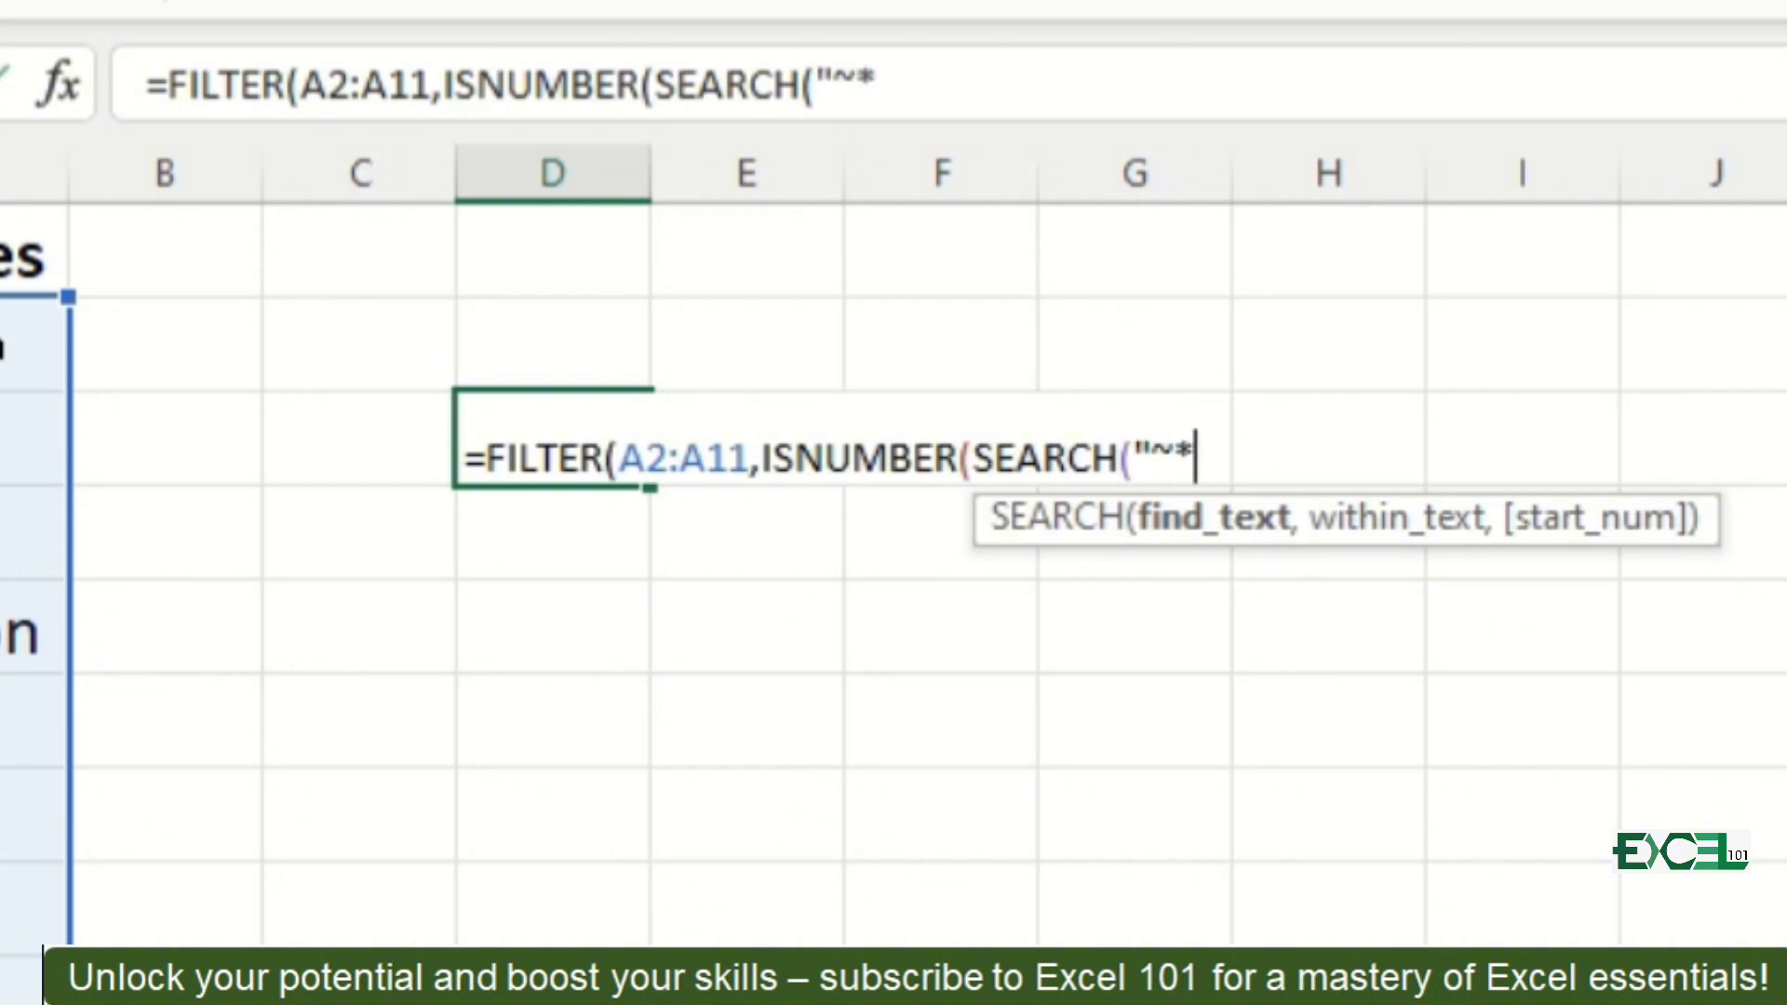
{"action": "type", "text": ","}
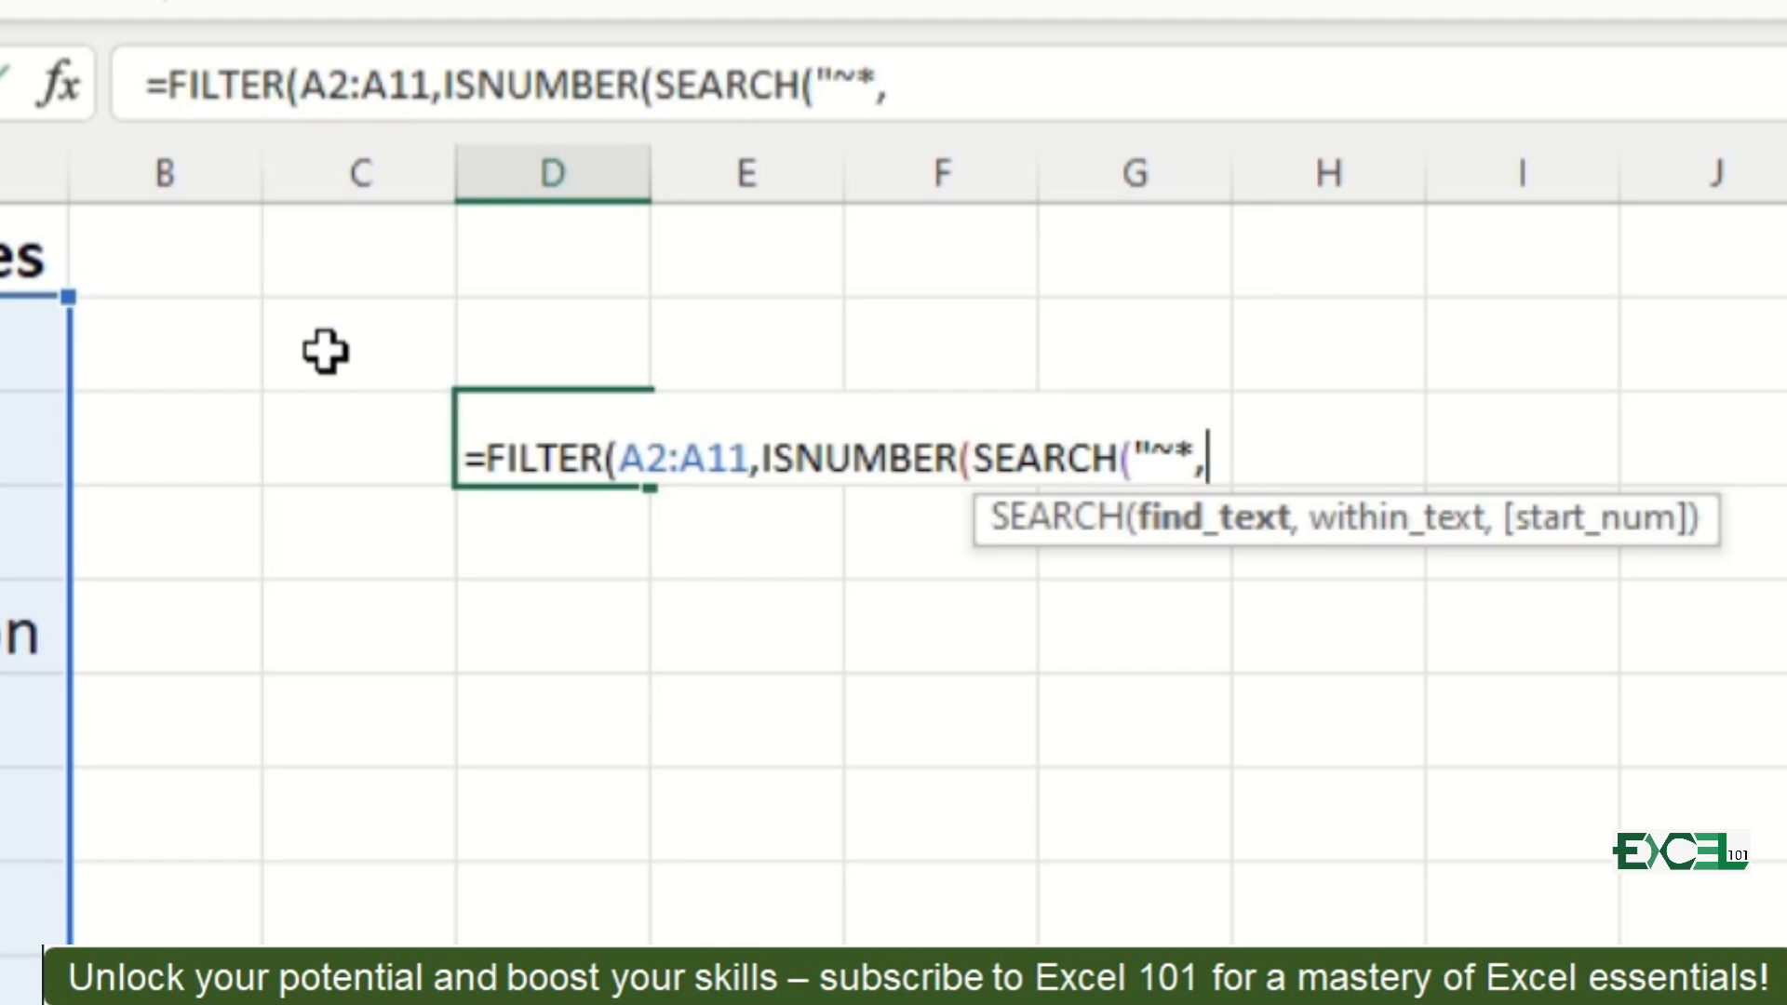
{"action": "key", "text": "BackSpace"}
{"action": "type", "text": "\","}
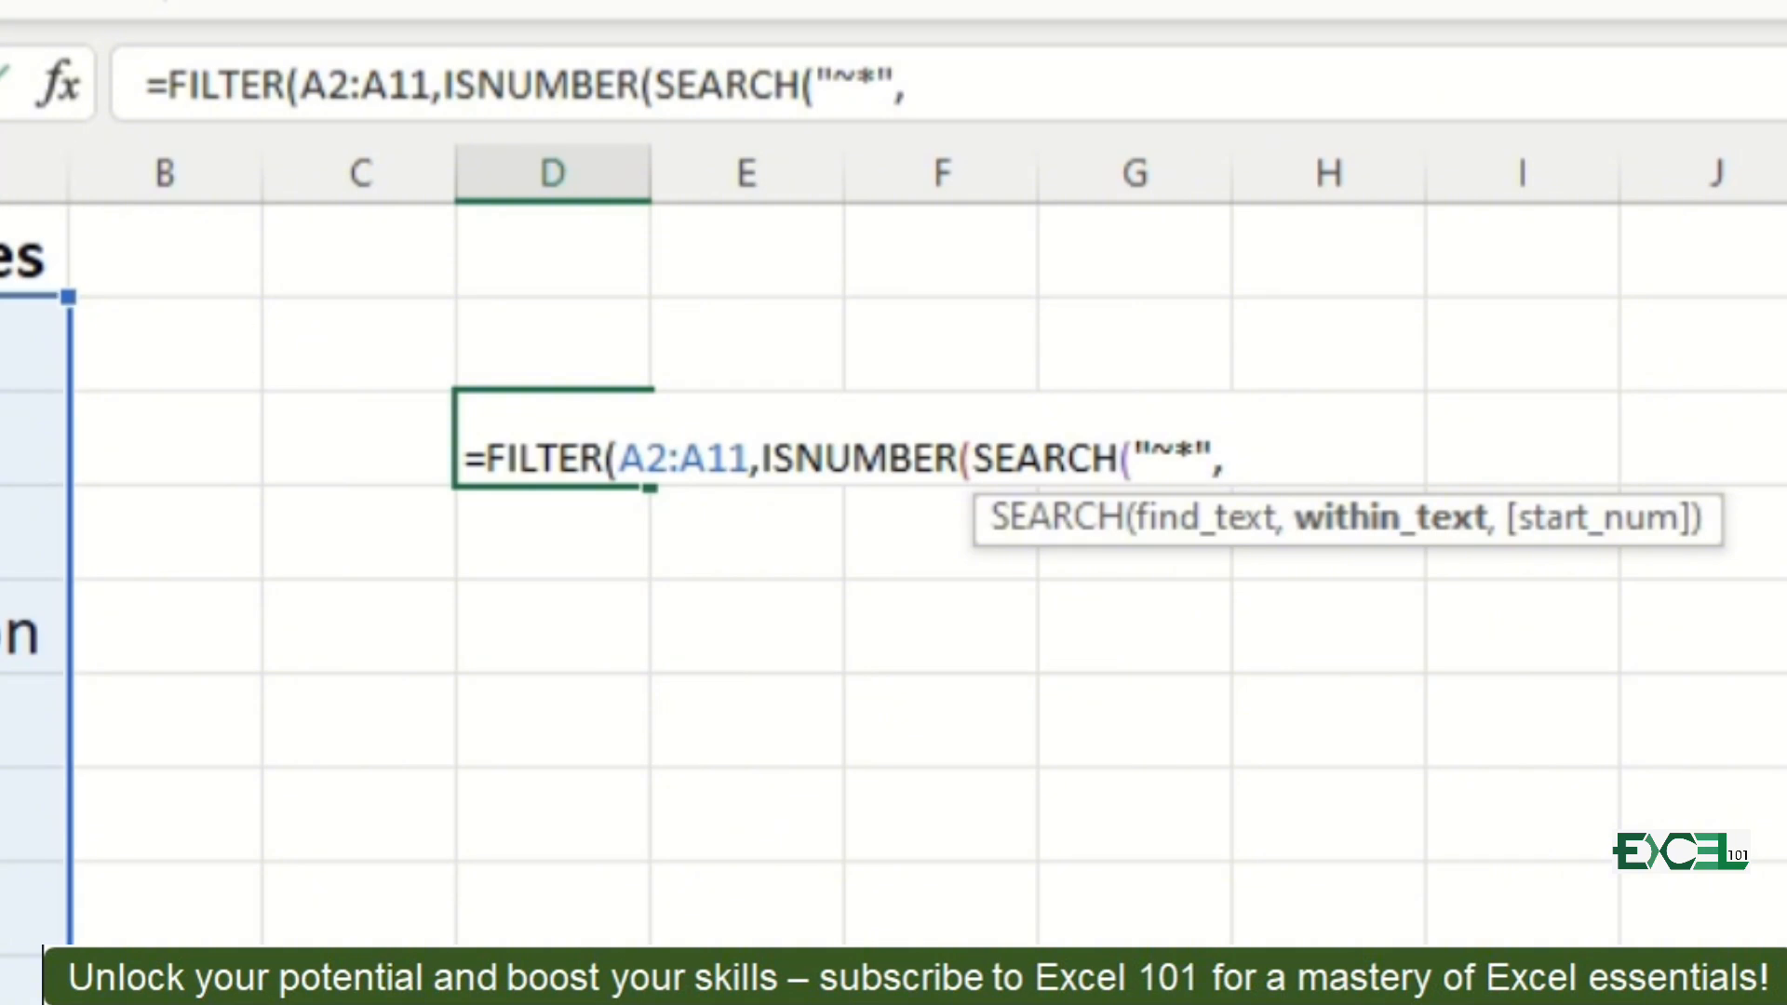
Step: Complete the asterisk FILTER formula with A2:A11 as the SEARCH range, and autofit column D to its contents
{"action": "left_click", "coordinate": [18, 344]}
{"action": "key", "text": "ctrl+shift+Down"}
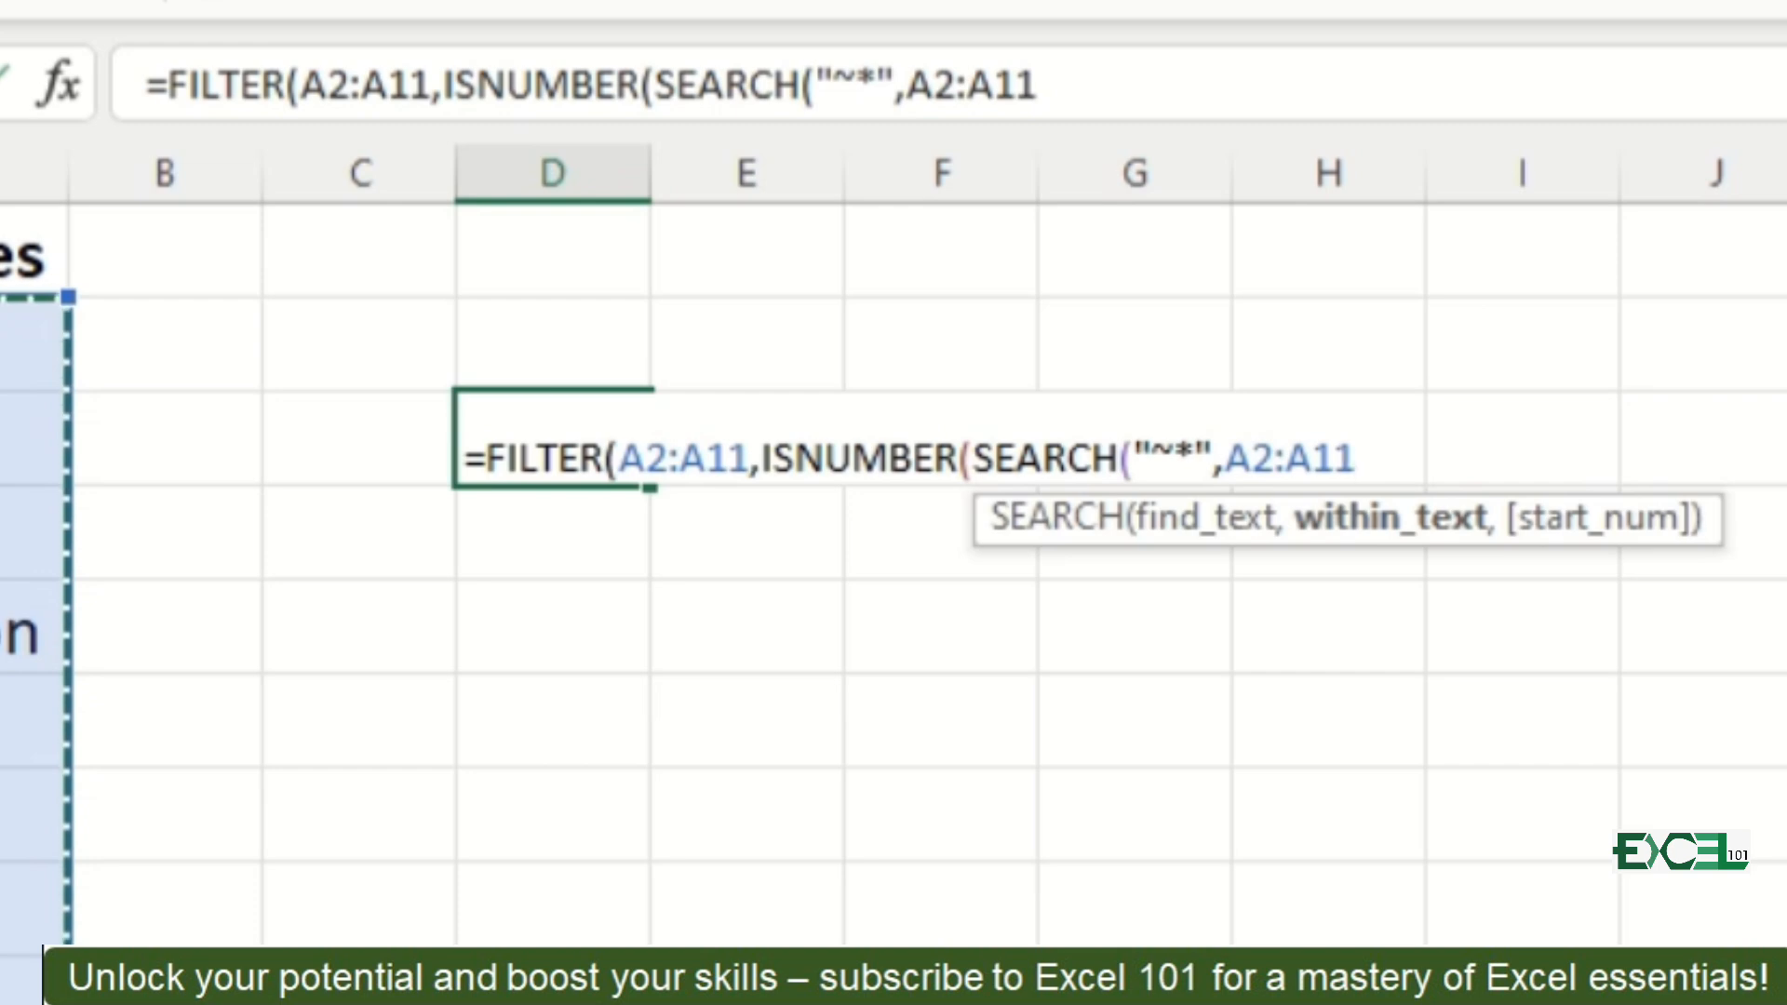
{"action": "type", "text": ")"}
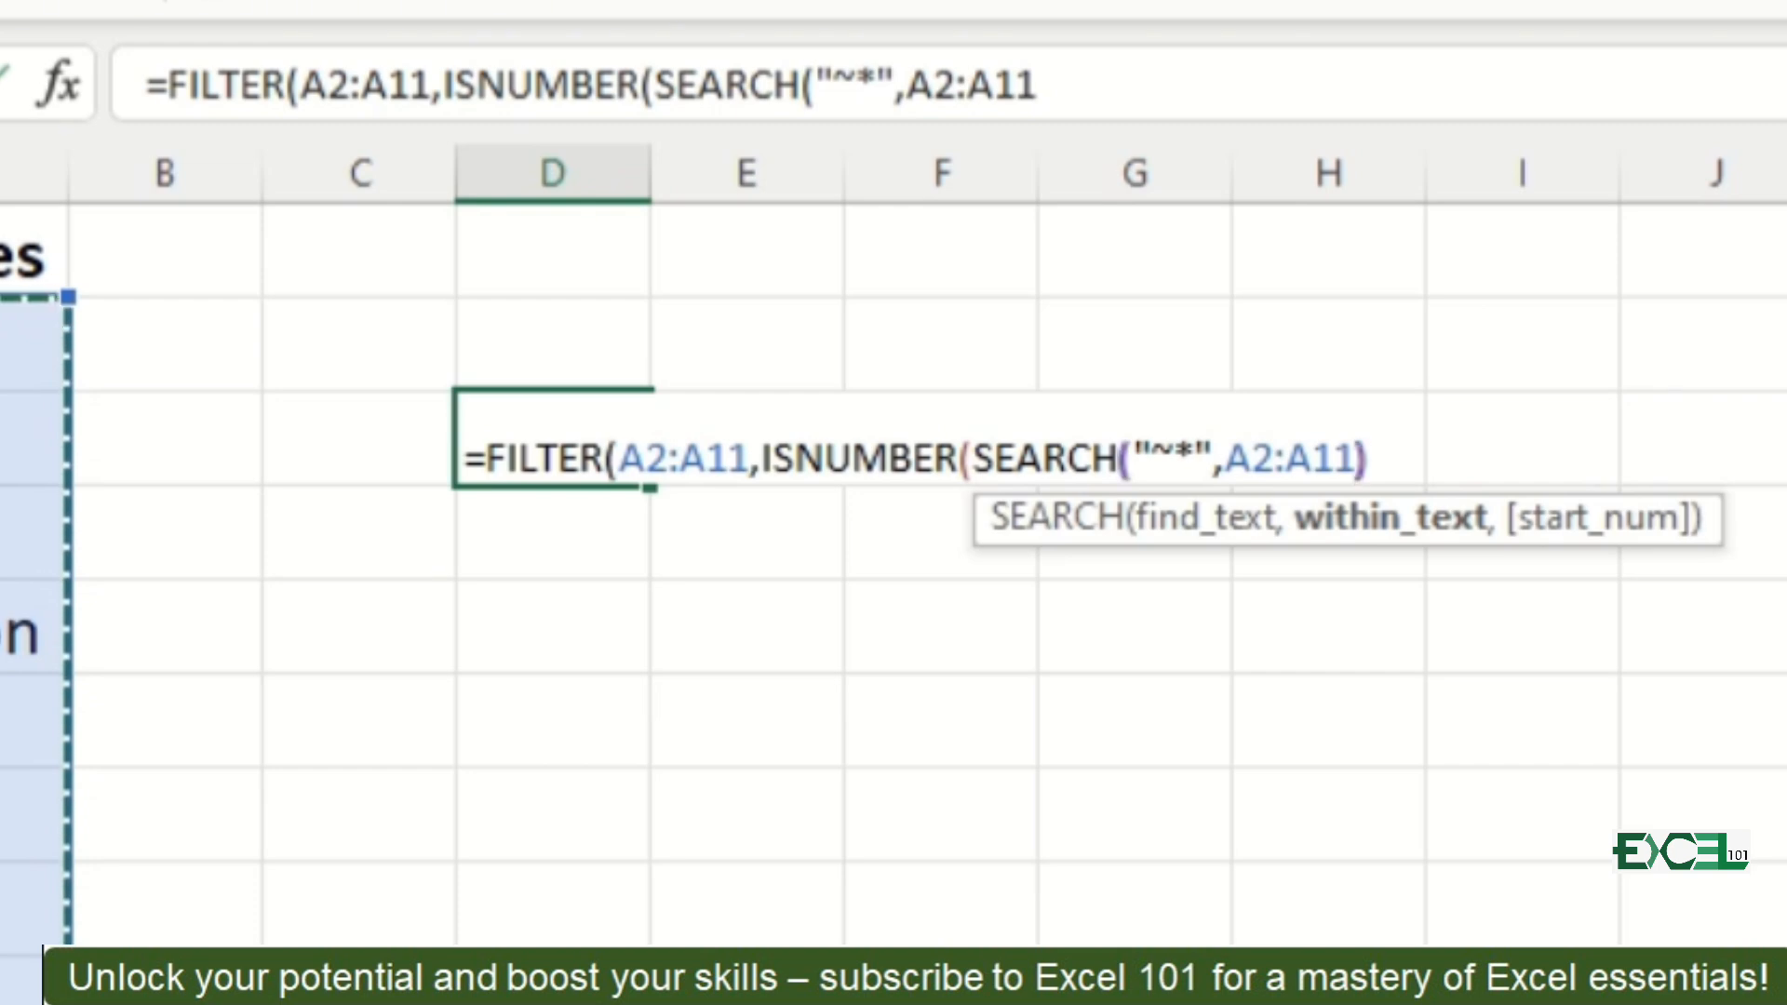
{"action": "type", "text": "))"}
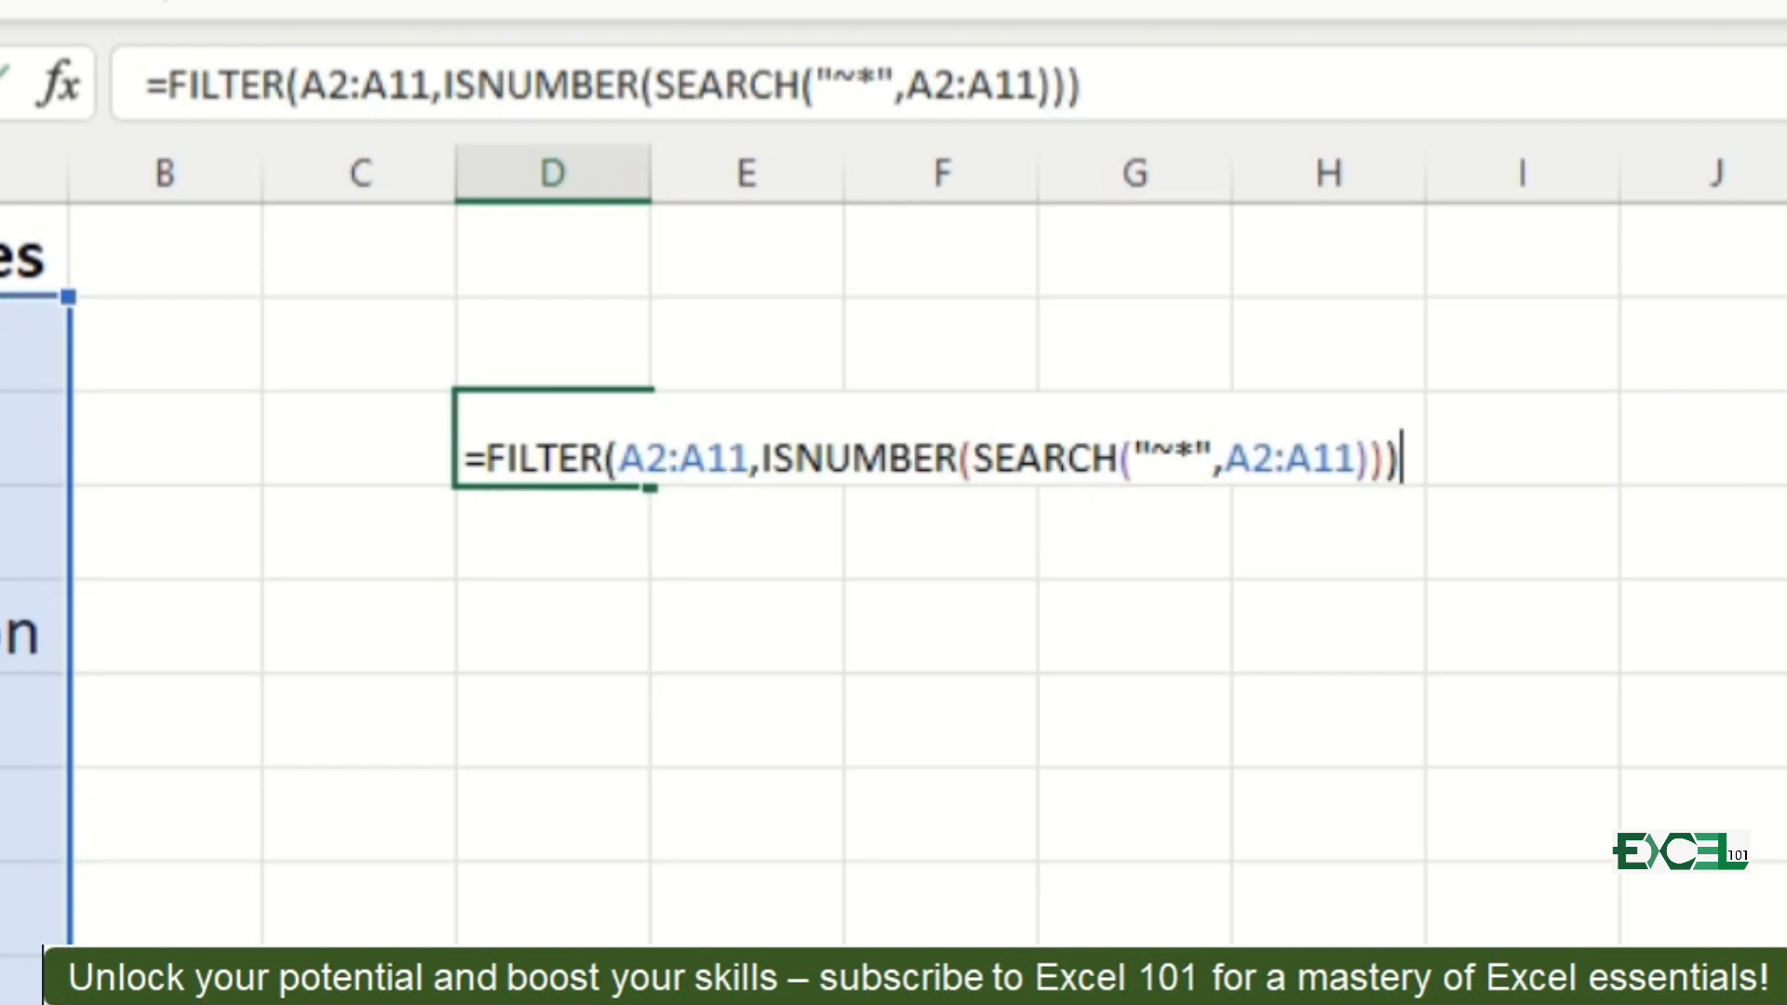
{"action": "key", "text": "Return"}
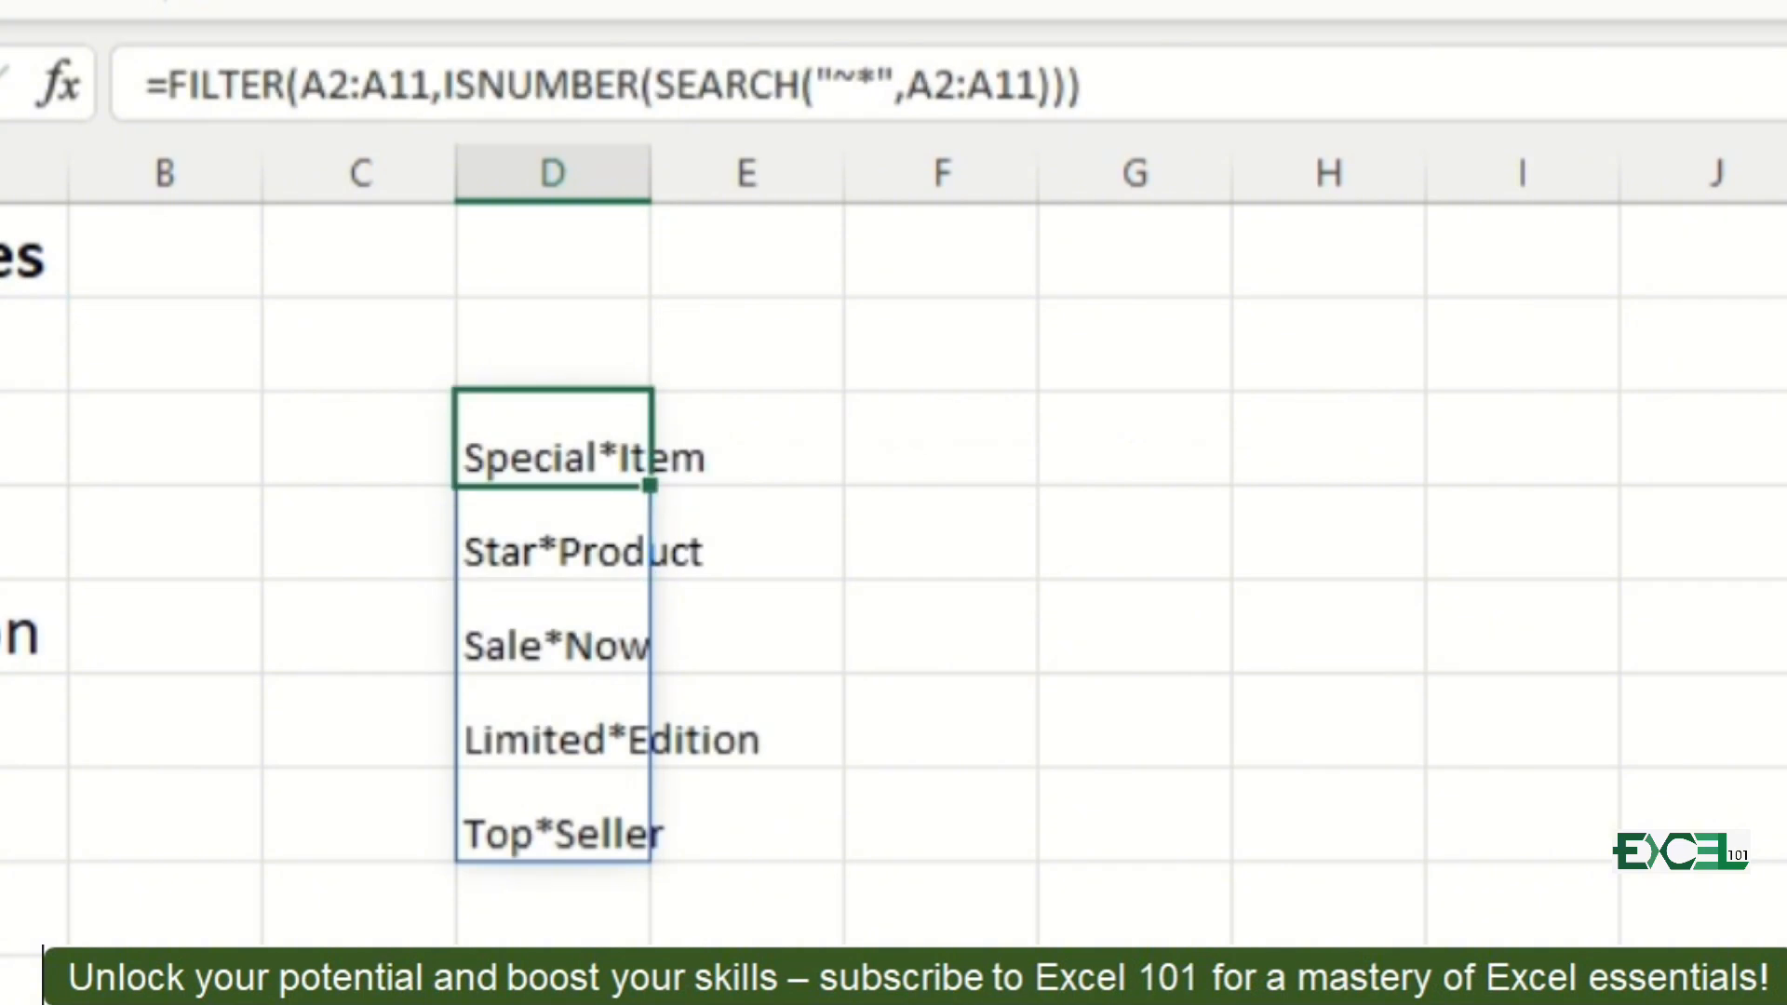
{"action": "double_click", "coordinate": [651, 177]}
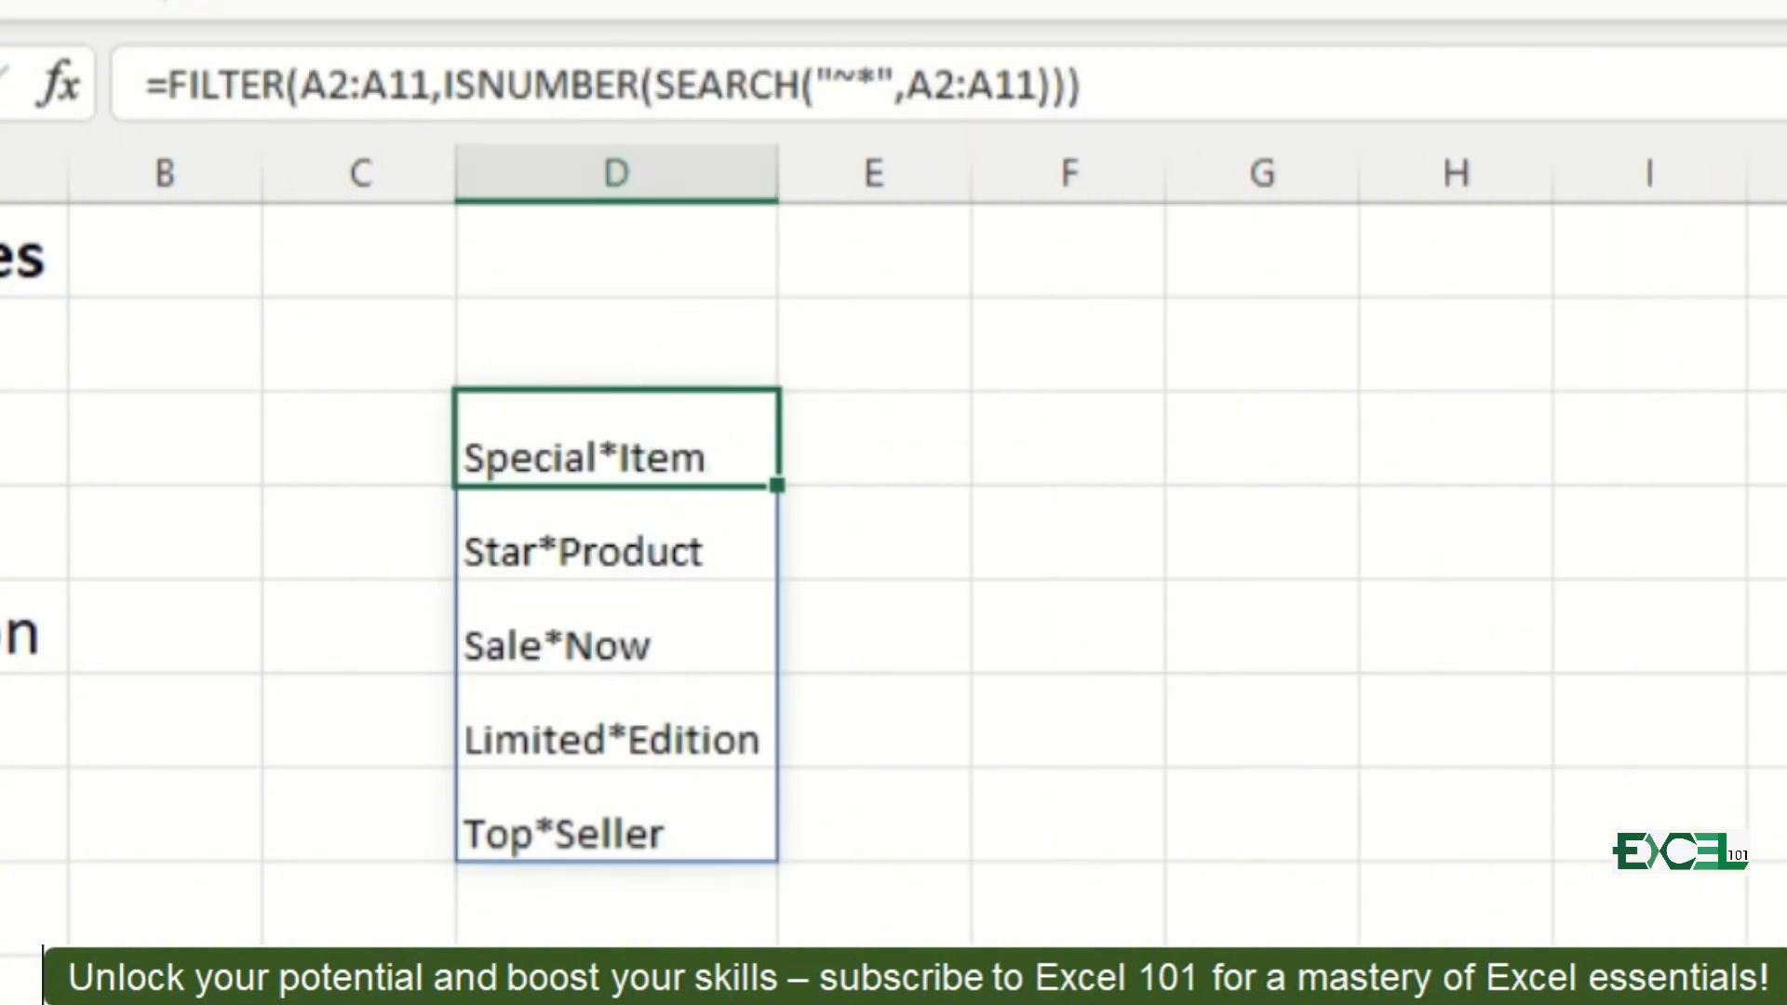